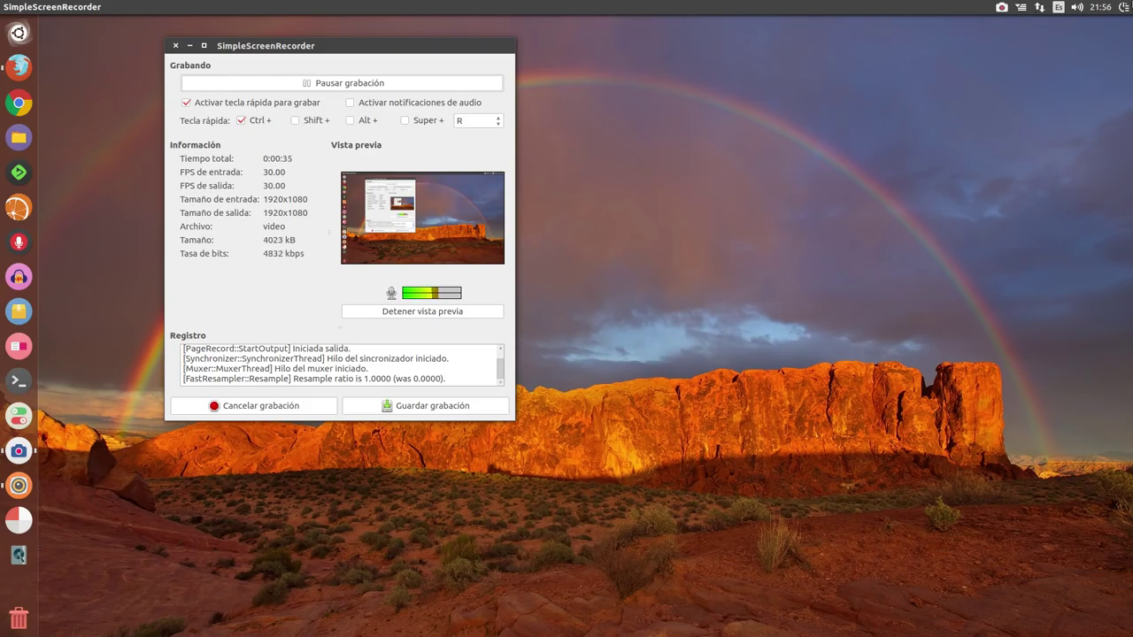
Open the system settings and place the window beside the SimpleScreenRecorder window.
left_click(1124, 7)
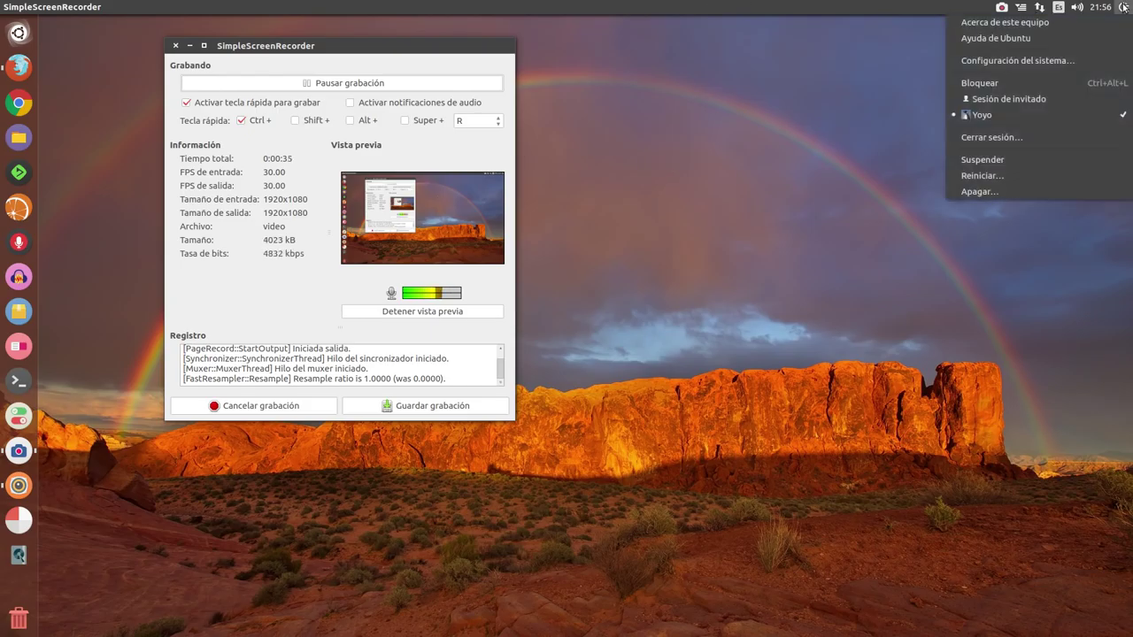
left_click(1009, 60)
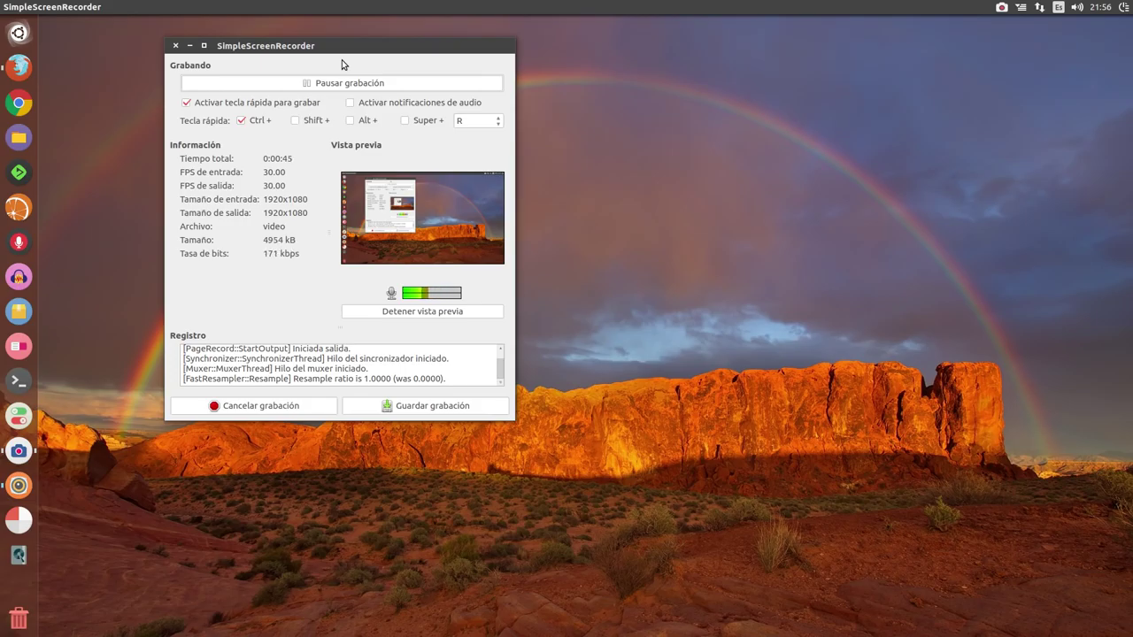
left_click_drag(248, 50, 165, 47)
left_click(1126, 9)
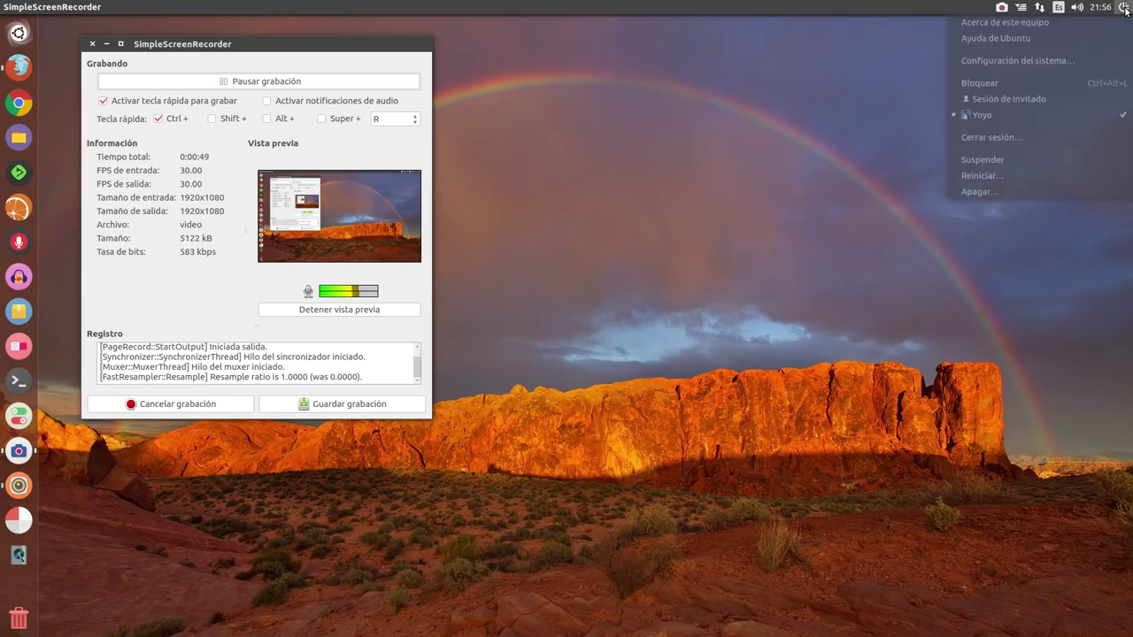
left_click(991, 61)
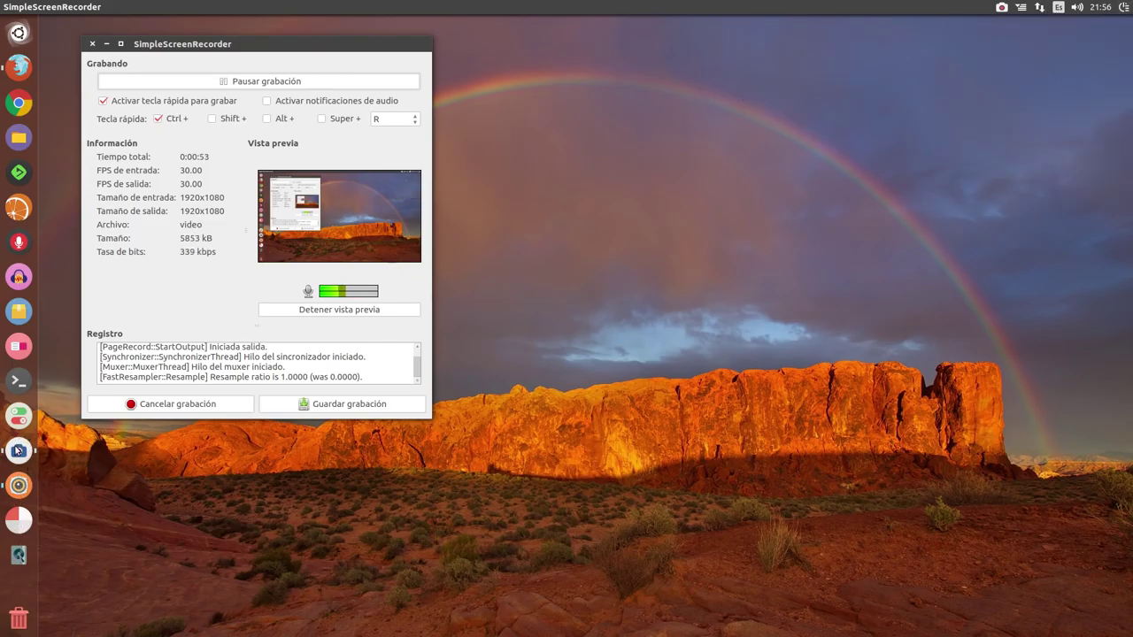
left_click(19, 485)
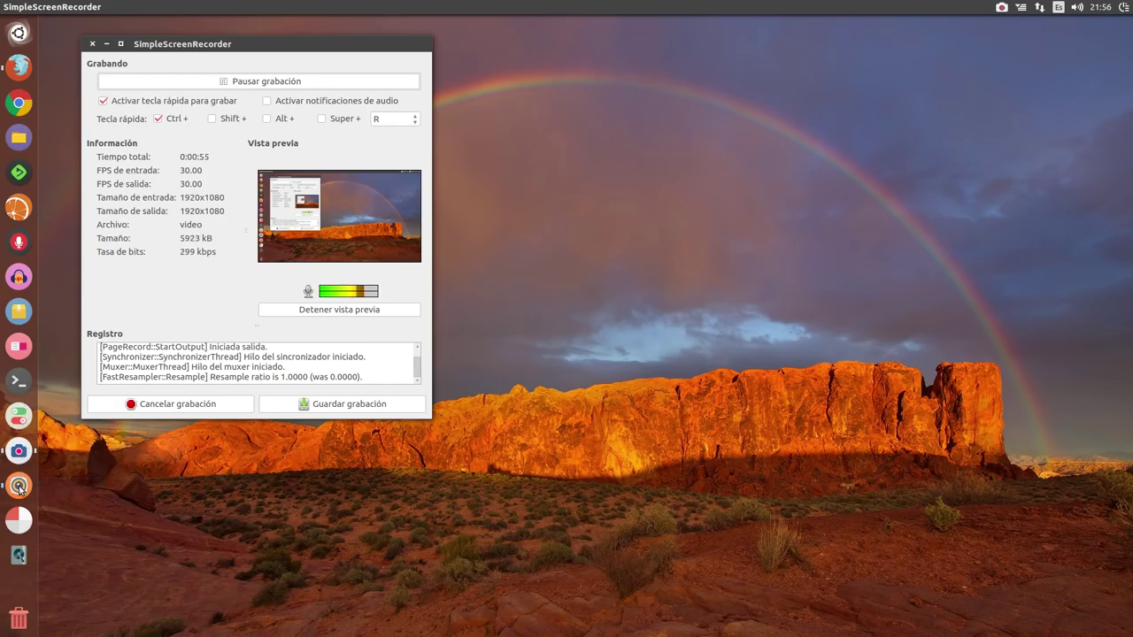
left_click(388, 192)
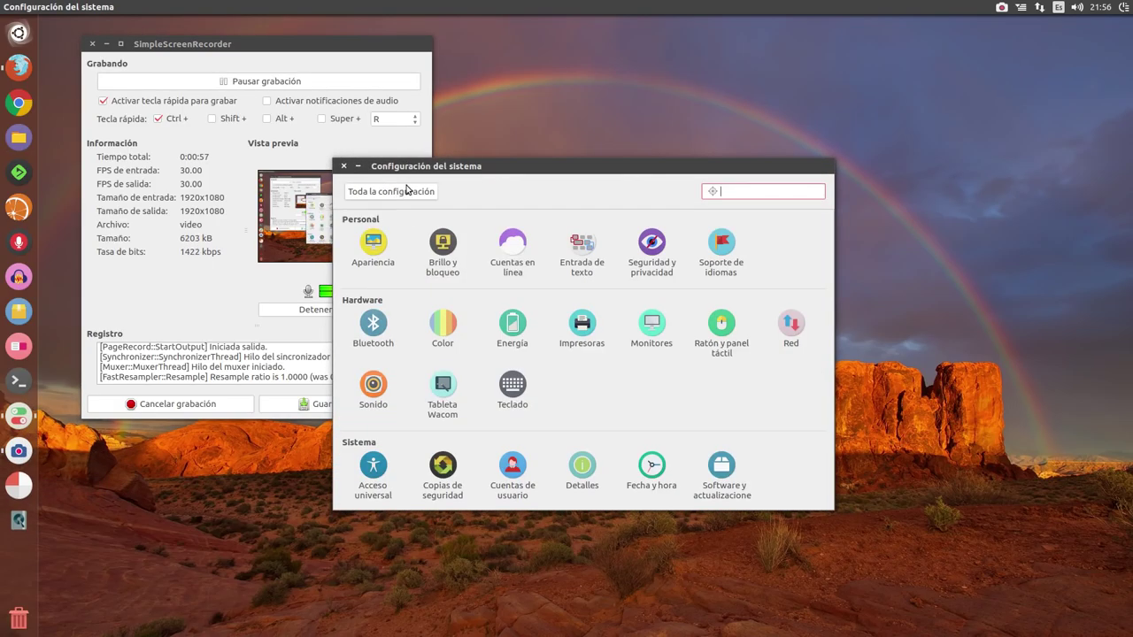
left_click_drag(447, 168, 644, 32)
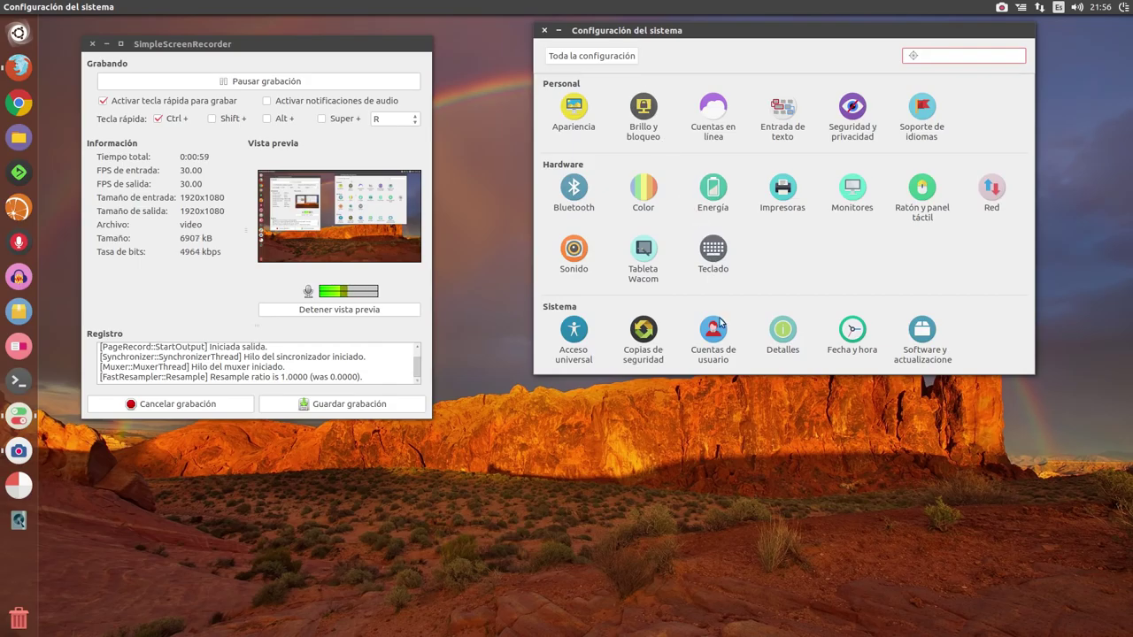
View the summary of the computer's system details, and close the system settings.
left_click(782, 336)
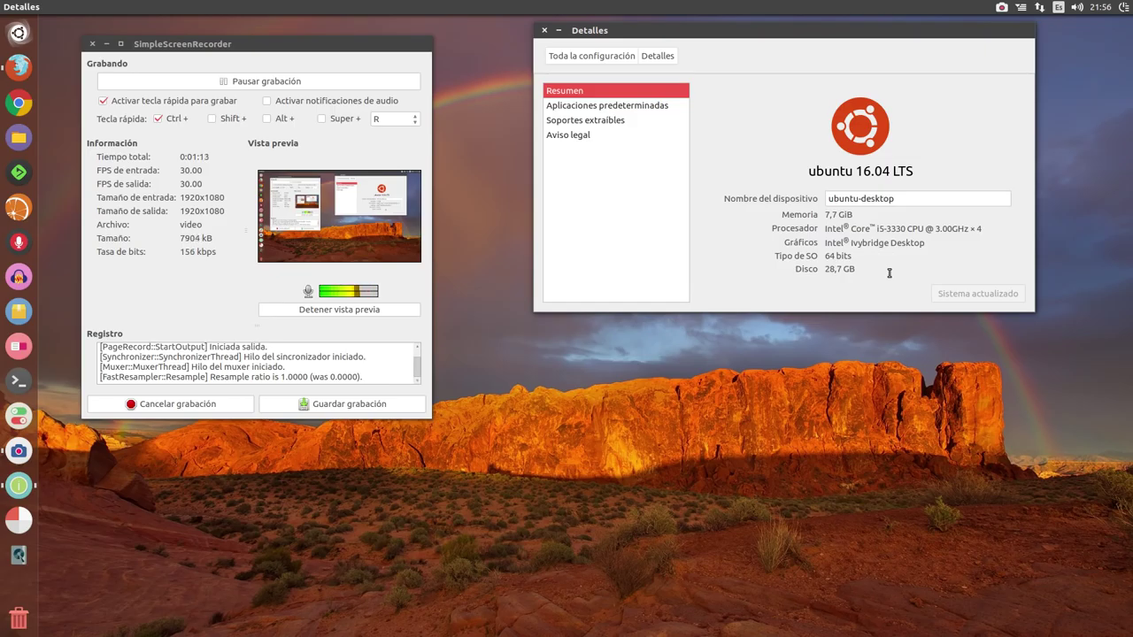
left_click(548, 60)
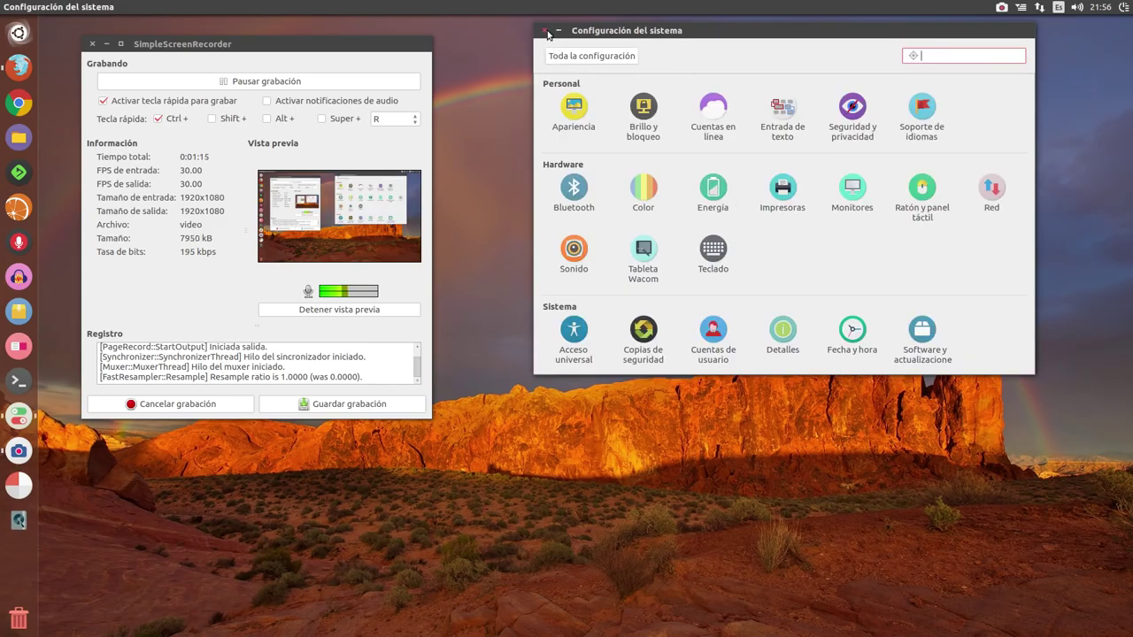
left_click(546, 31)
Move the SimpleScreenRecorder window aside, open the personal folder in the file manager, and shrink its window.
left_click_drag(354, 50, 810, 94)
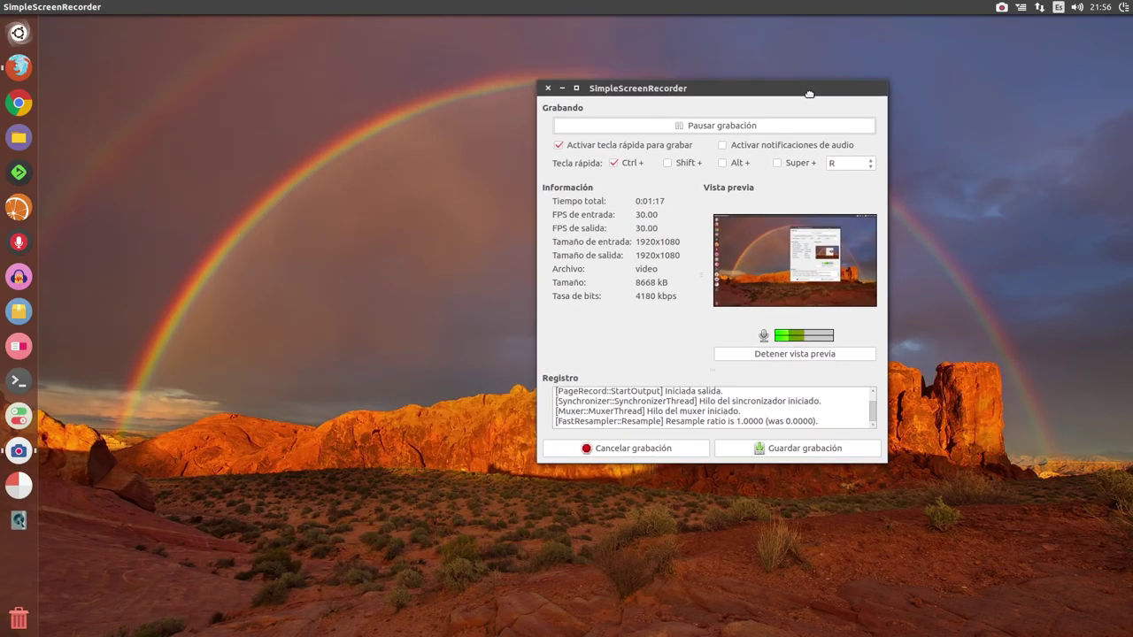
left_click(18, 137)
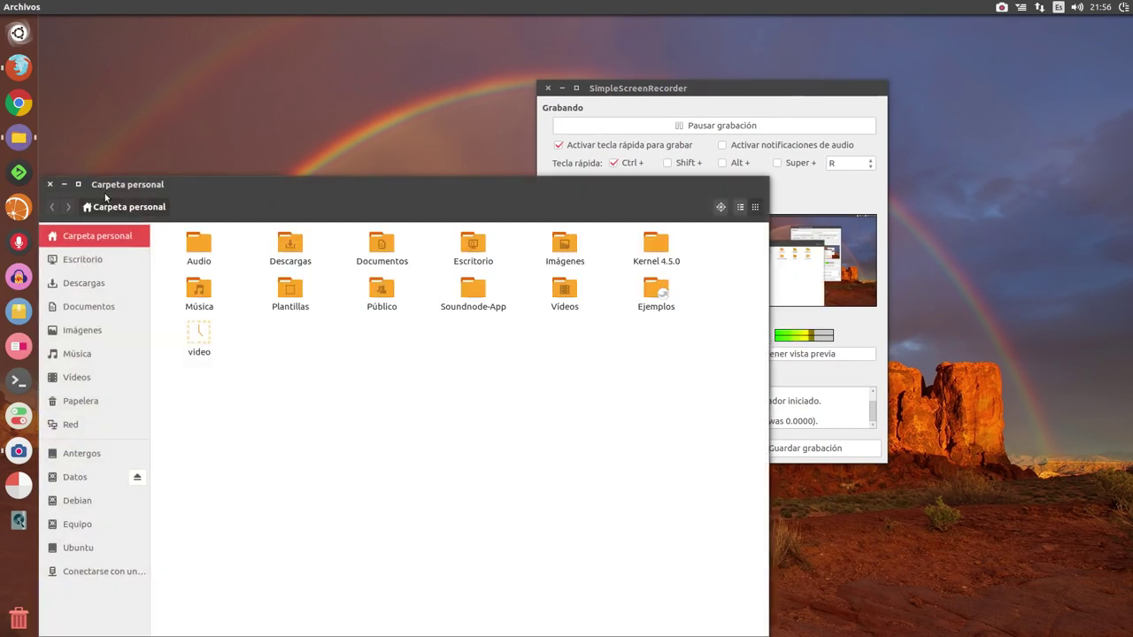
left_click_drag(105, 193, 169, 88)
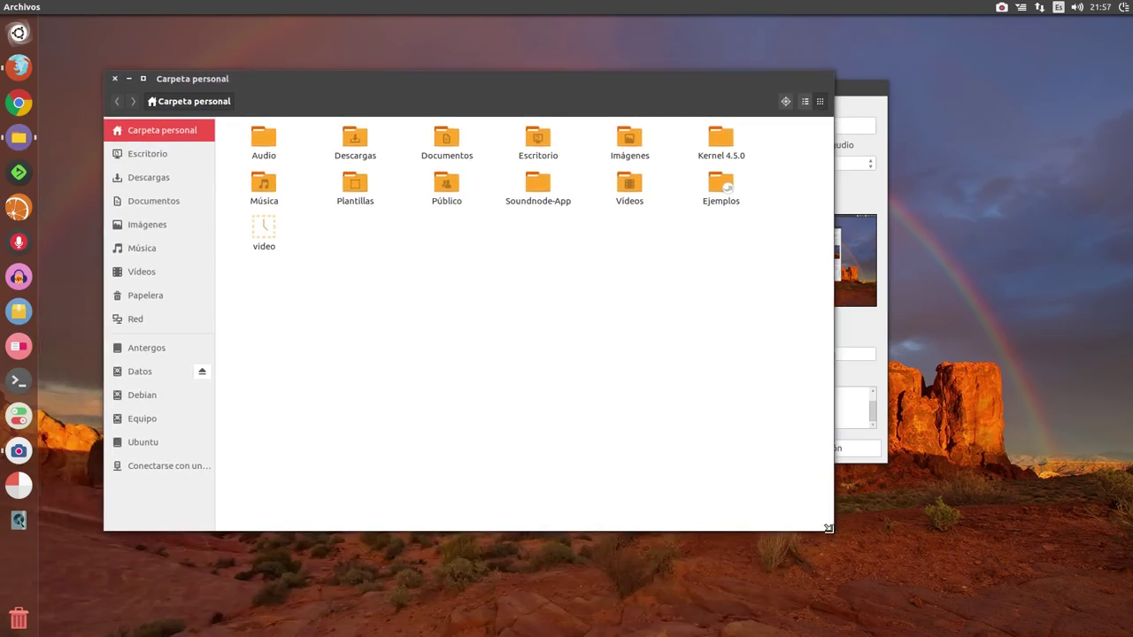
left_click_drag(833, 534, 582, 430)
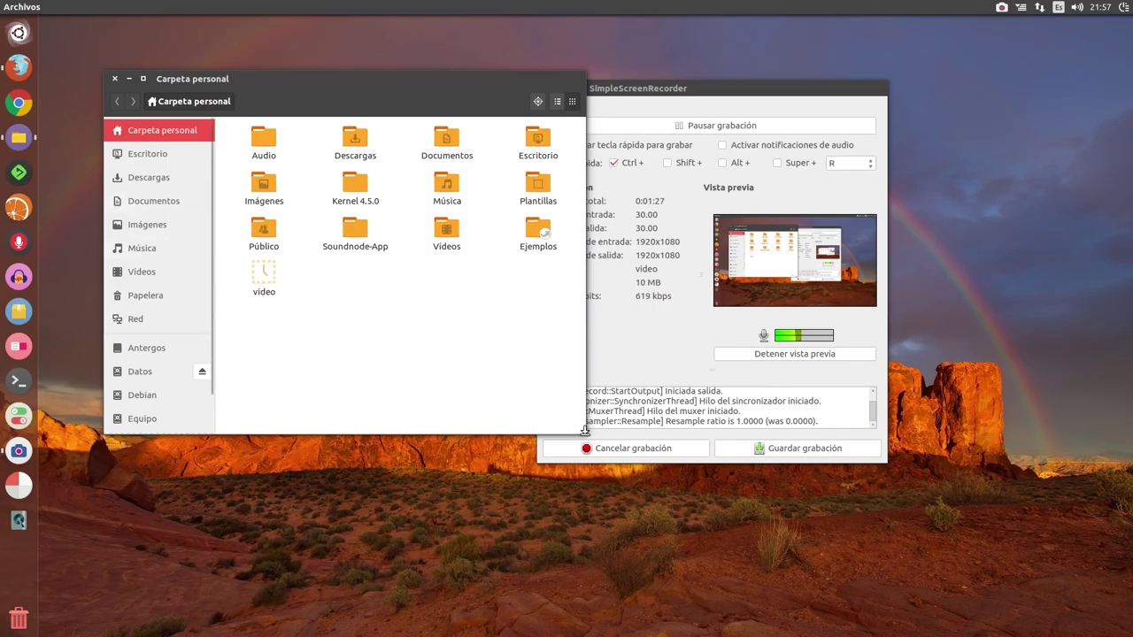
left_click_drag(580, 431, 631, 434)
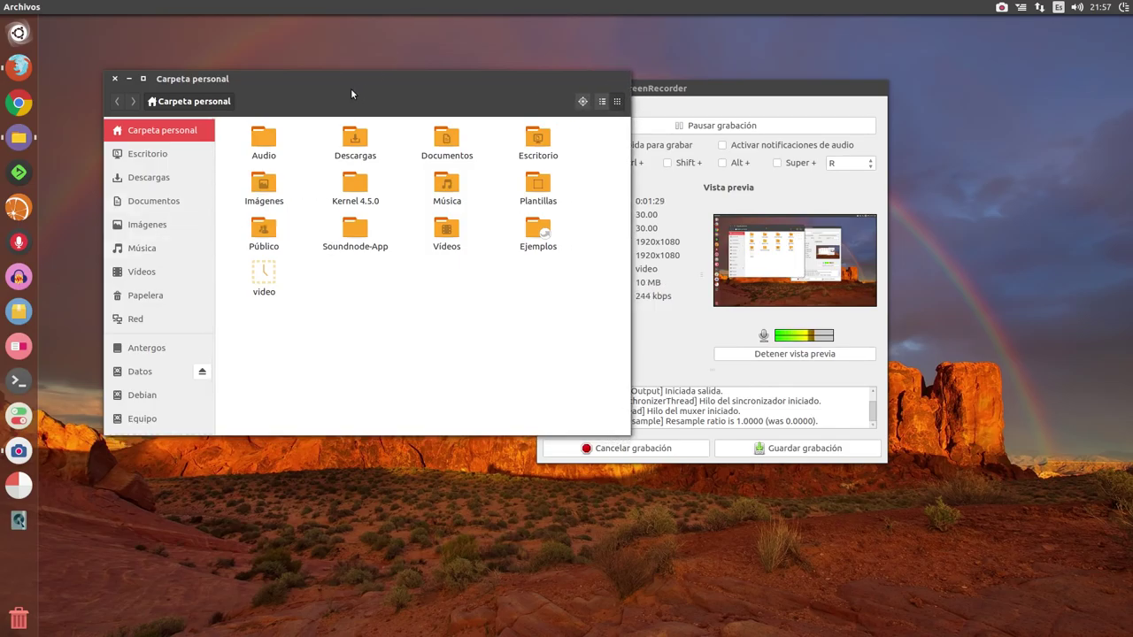
Reposition the personal folder window on the desktop and close it.
left_click_drag(280, 78, 293, 132)
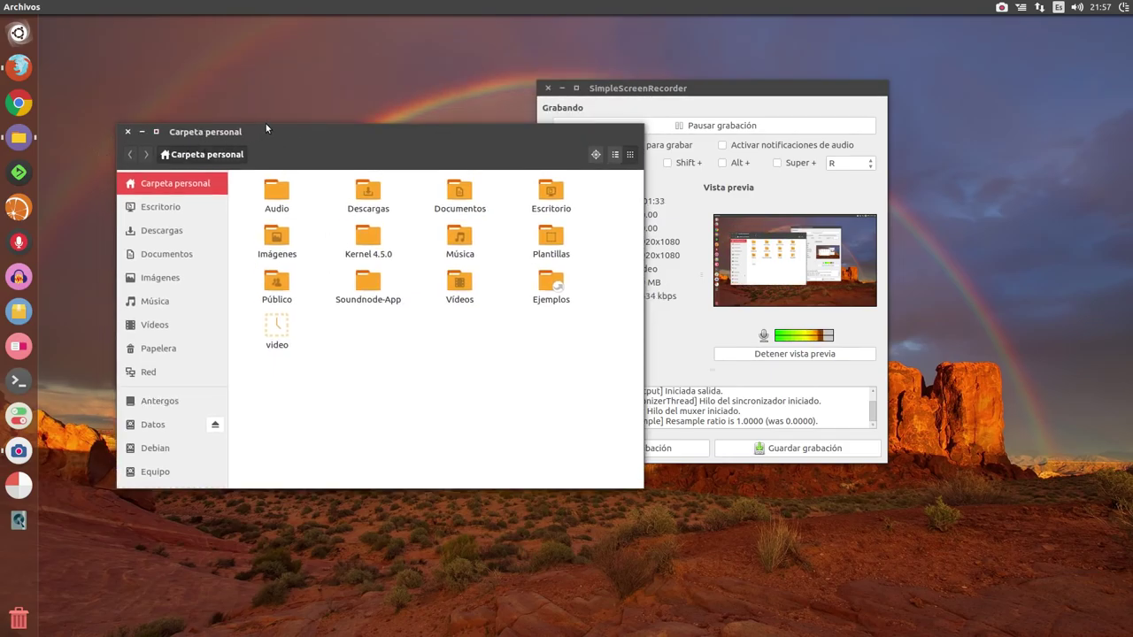
left_click_drag(266, 136, 234, 113)
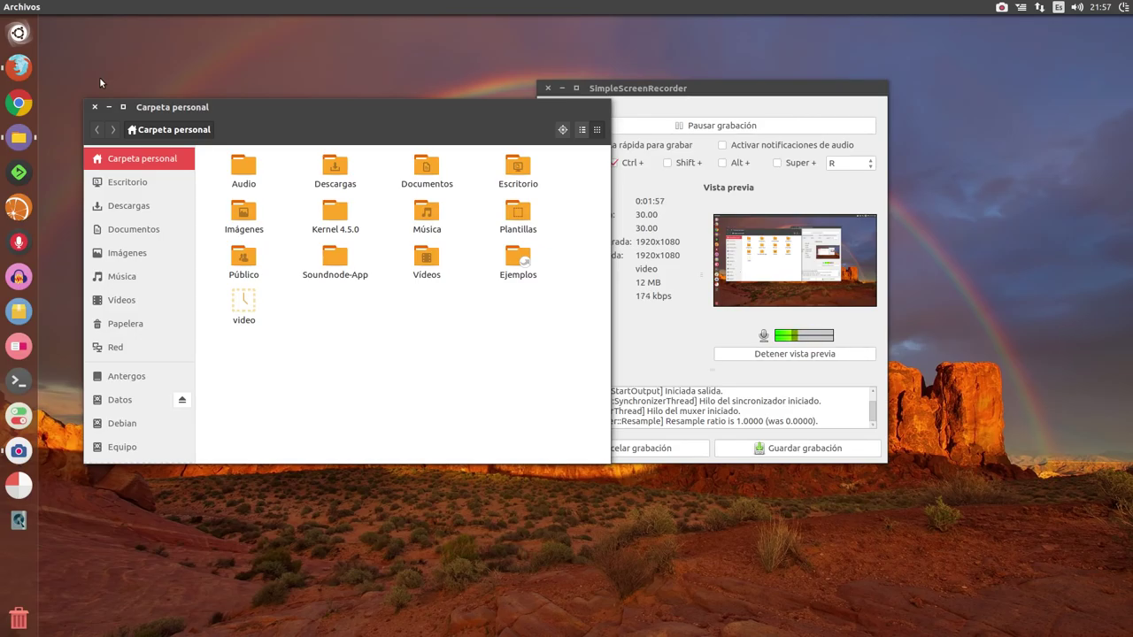
left_click(94, 107)
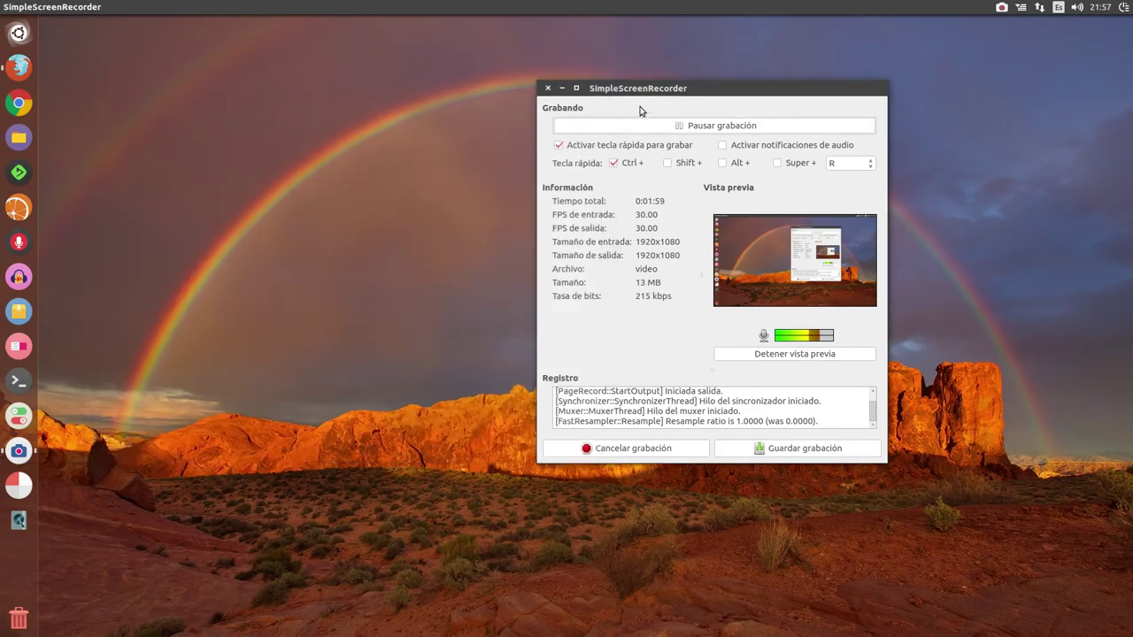
Move the SimpleScreenRecorder window further aside to free up desktop space.
left_click_drag(647, 94, 728, 63)
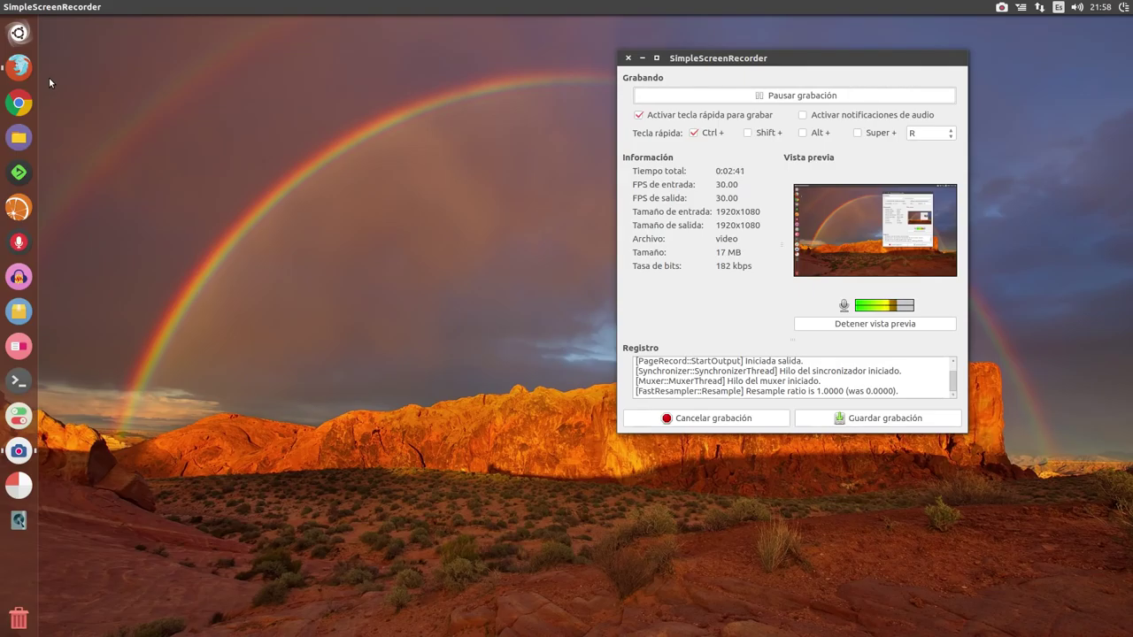
mouse_move(1, 4)
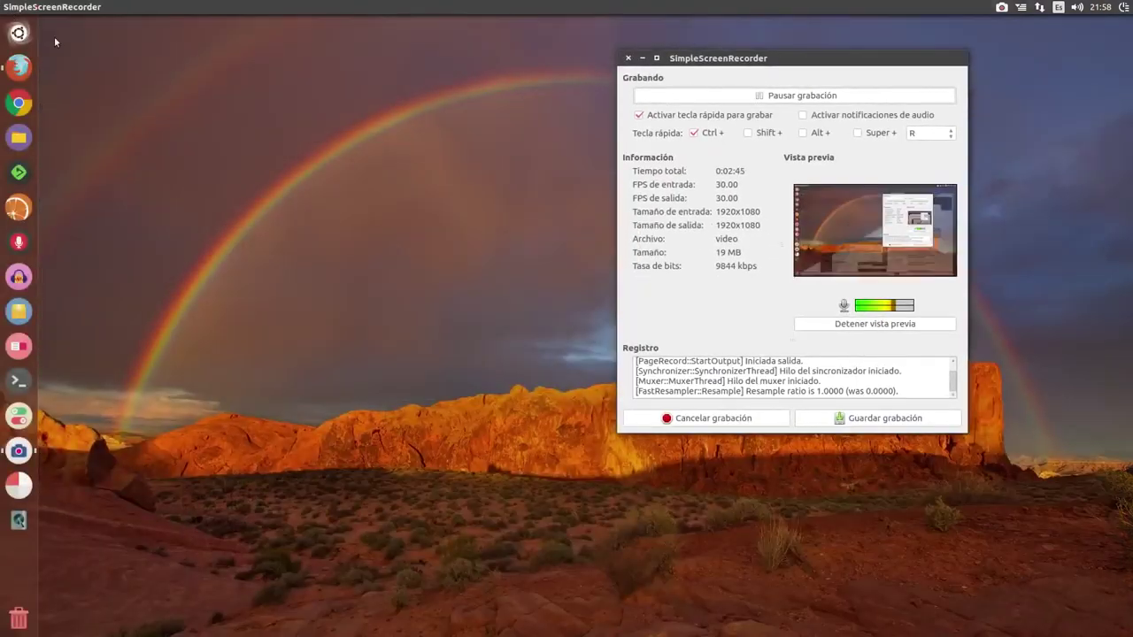
left_click_drag(726, 62, 761, 93)
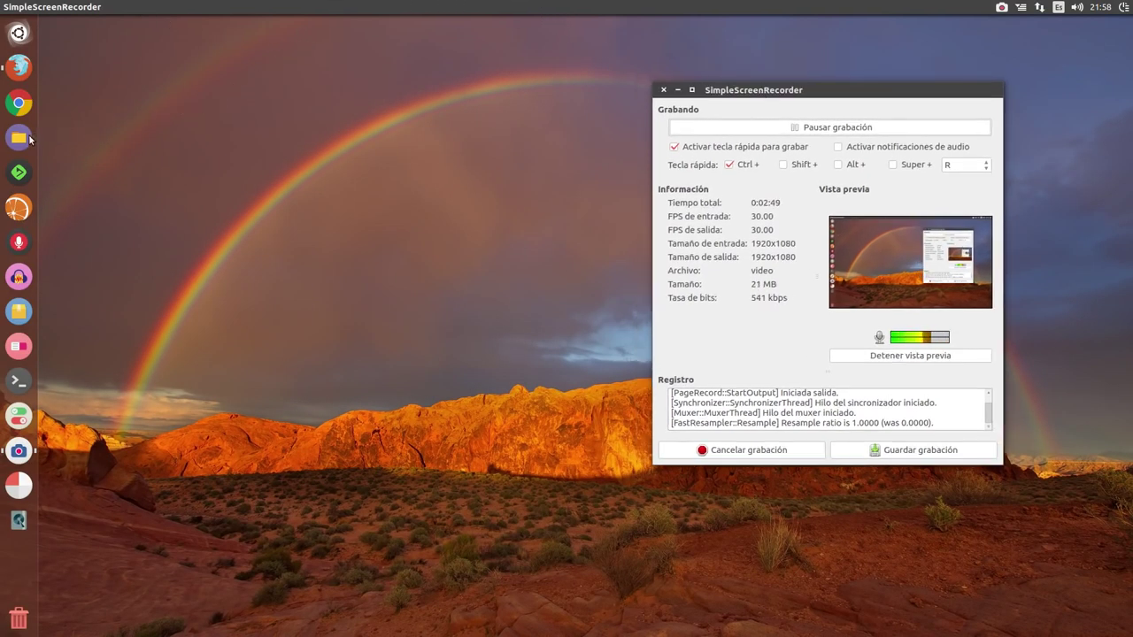
Reopen the personal folder, move its window around beside the SimpleScreenRecorder window, and close it.
left_click(20, 139)
left_click_drag(216, 25, 255, 75)
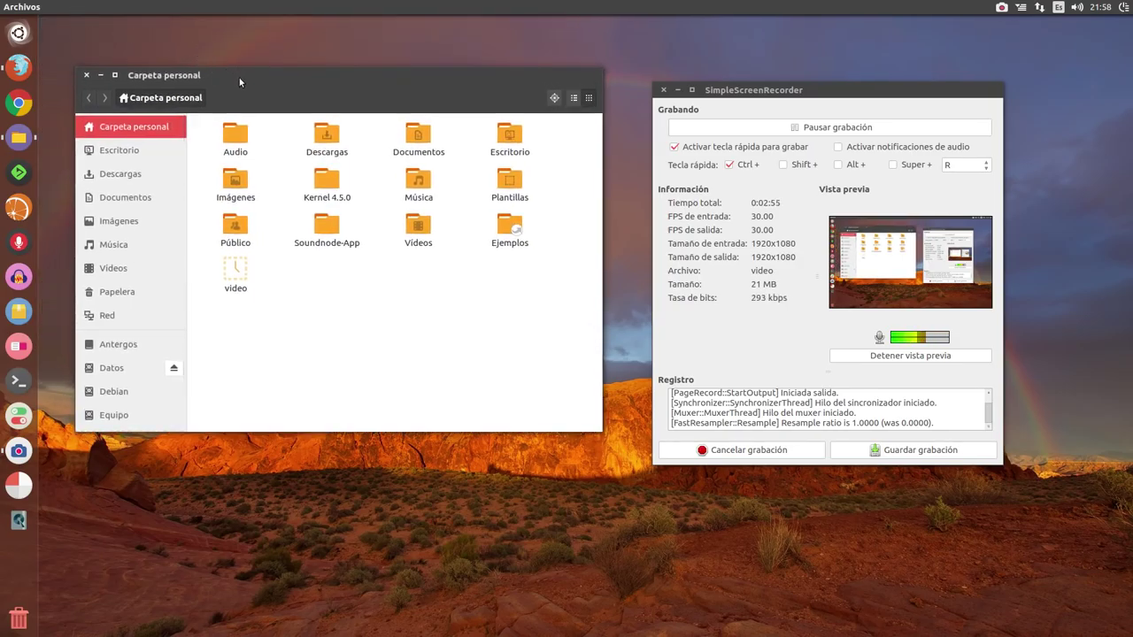
left_click_drag(239, 78, 237, 101)
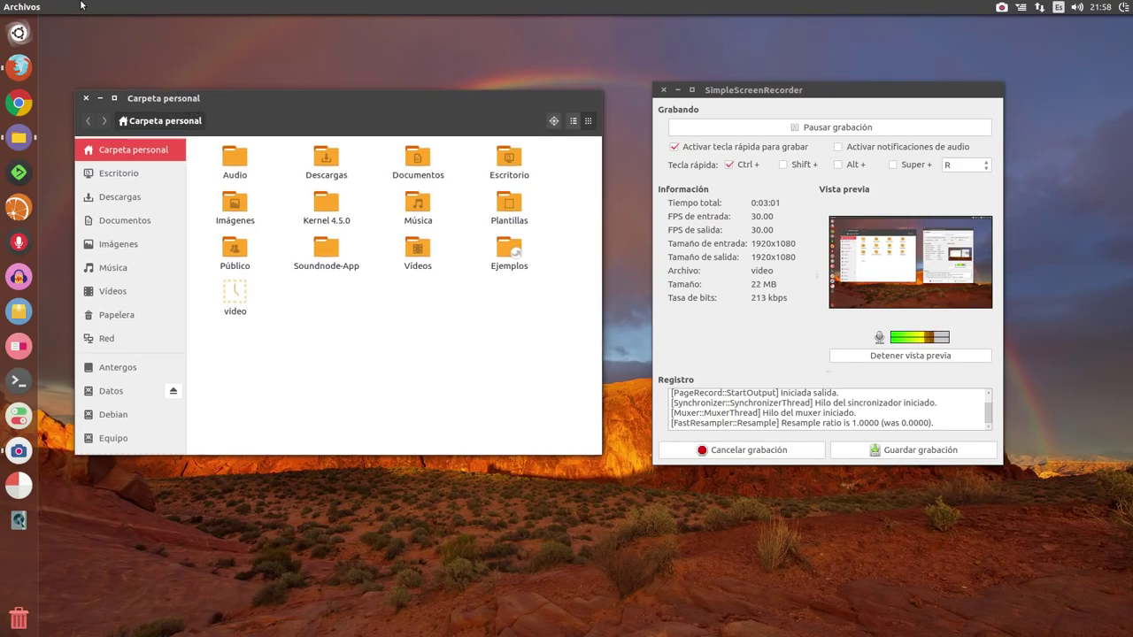
left_click_drag(226, 95, 251, 98)
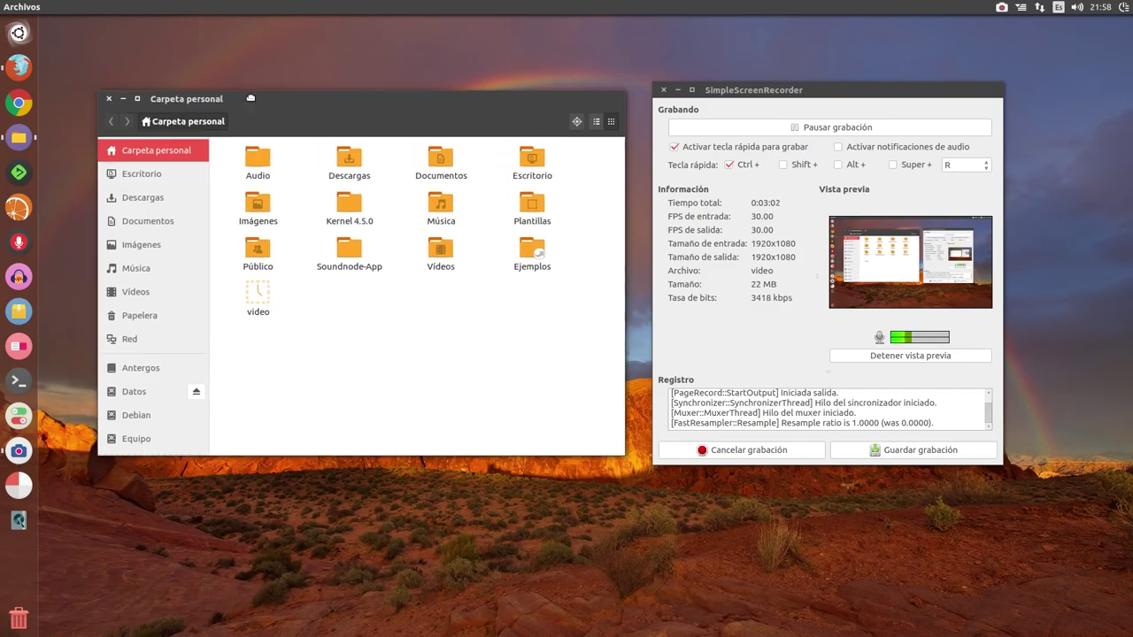
left_click(109, 99)
Bring up the Firefox window with the Ubuntu 16.04 article, and minimize both it and the SimpleScreenRecorder window.
left_click(36, 75)
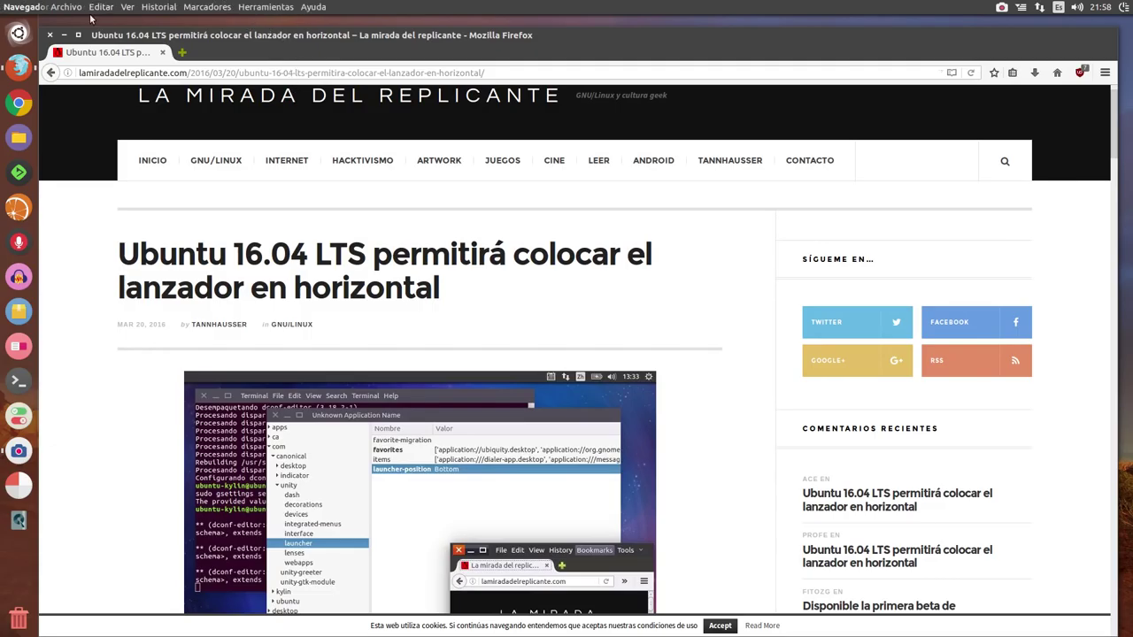
left_click(64, 35)
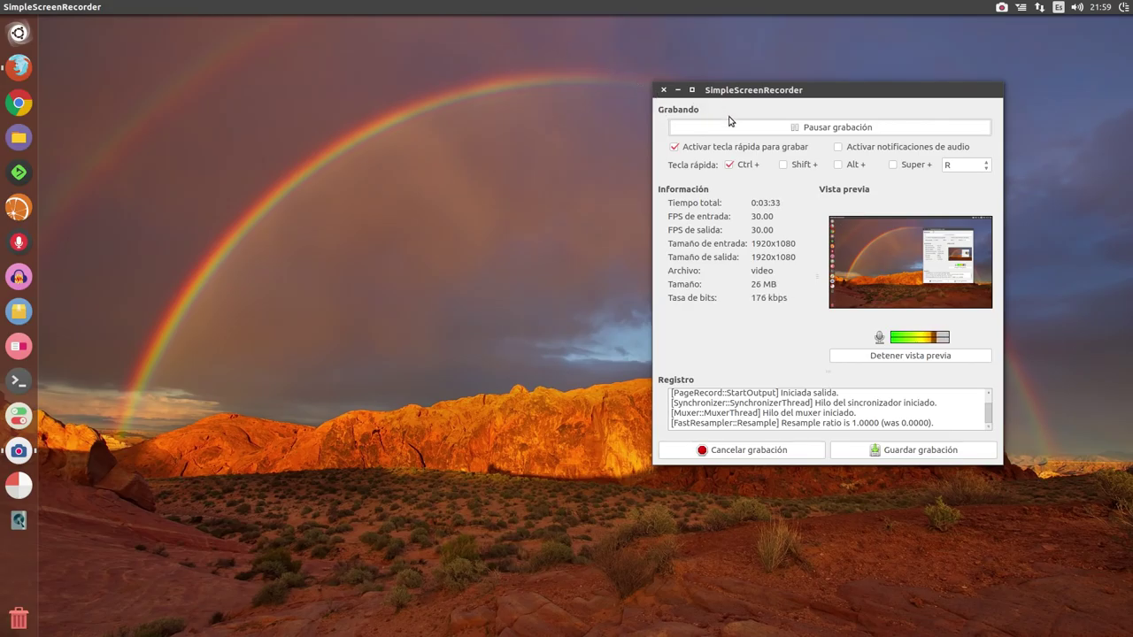
left_click(677, 91)
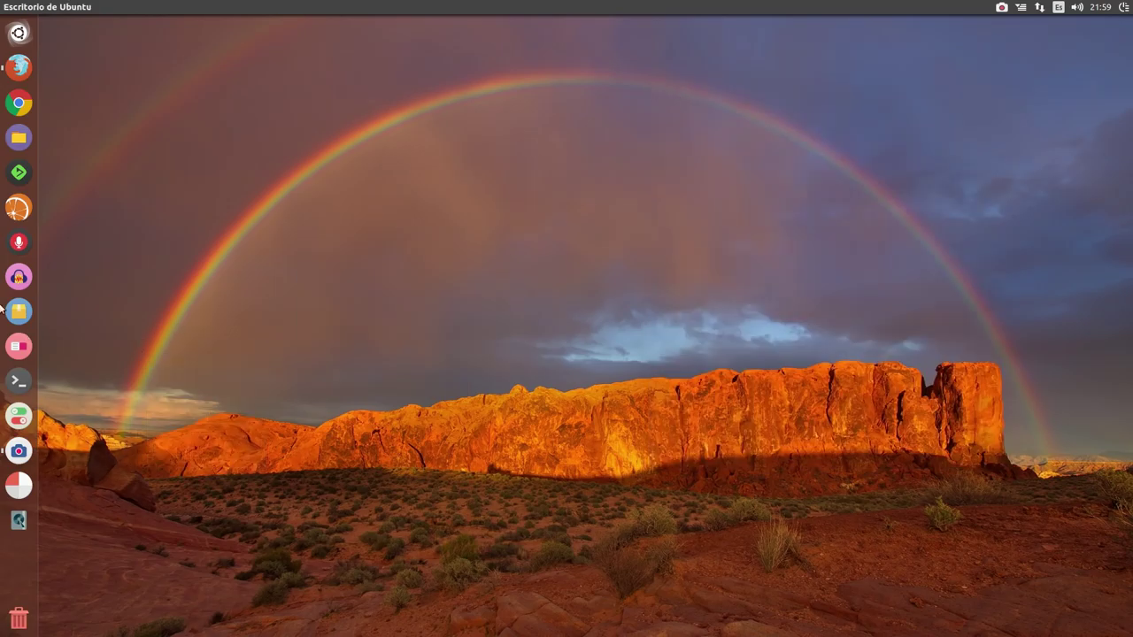
left_click(18, 66)
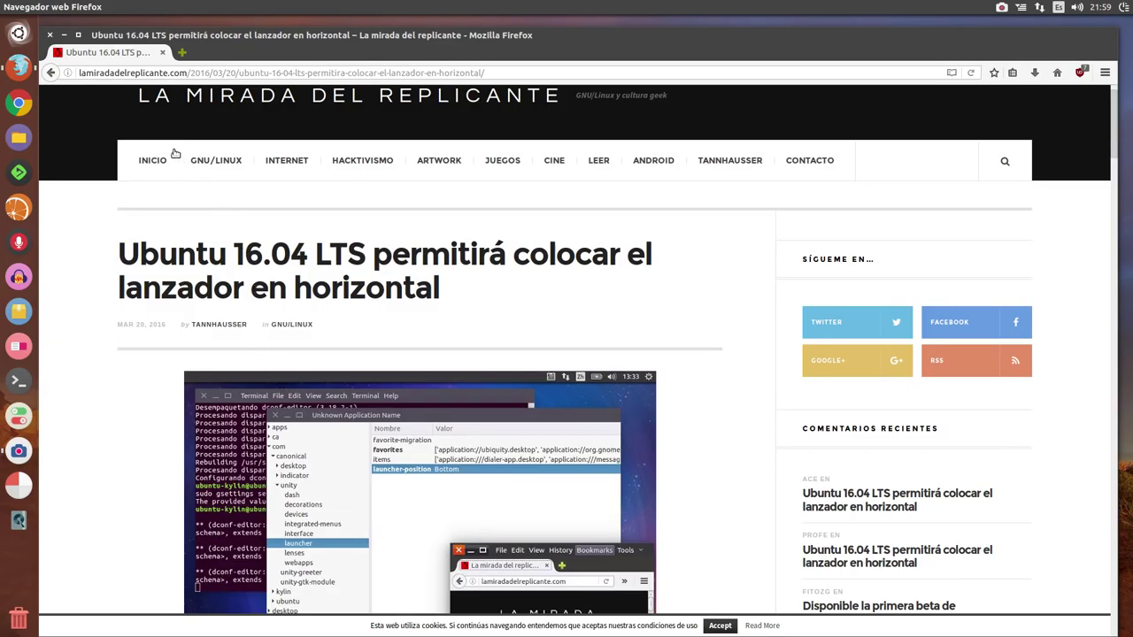
left_click(65, 36)
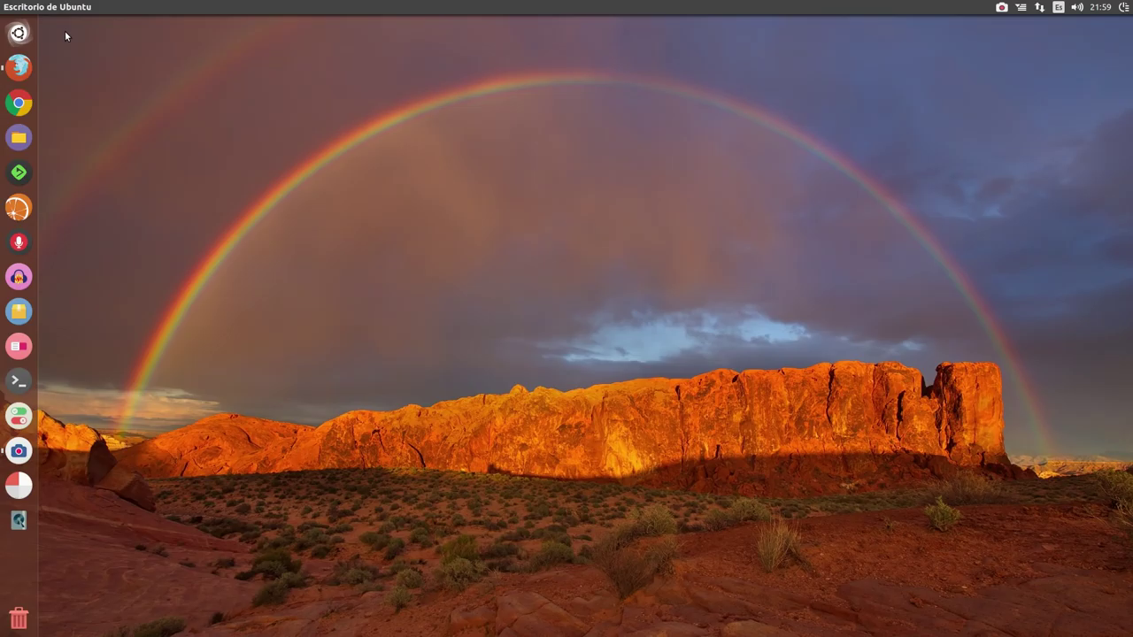
Switch back to Firefox and look through the article on placing the Ubuntu 16.04 launcher horizontally, including its screenshots, gsettings commands and reader comments.
left_click(19, 68)
scroll(308, 295, "down", 5)
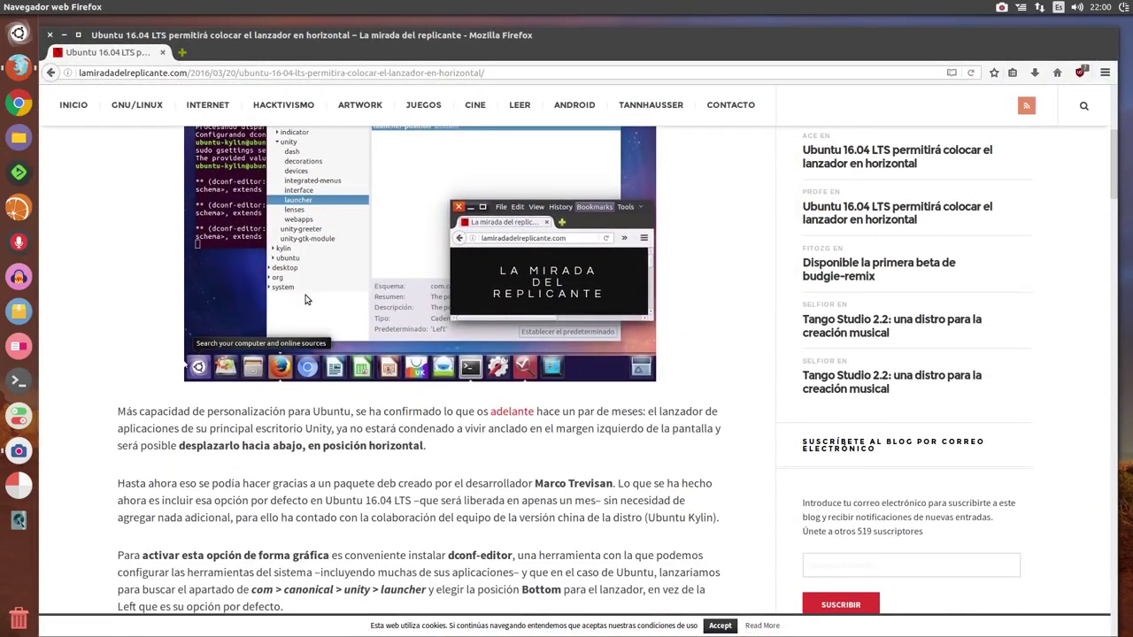
scroll(319, 306, "up", 5)
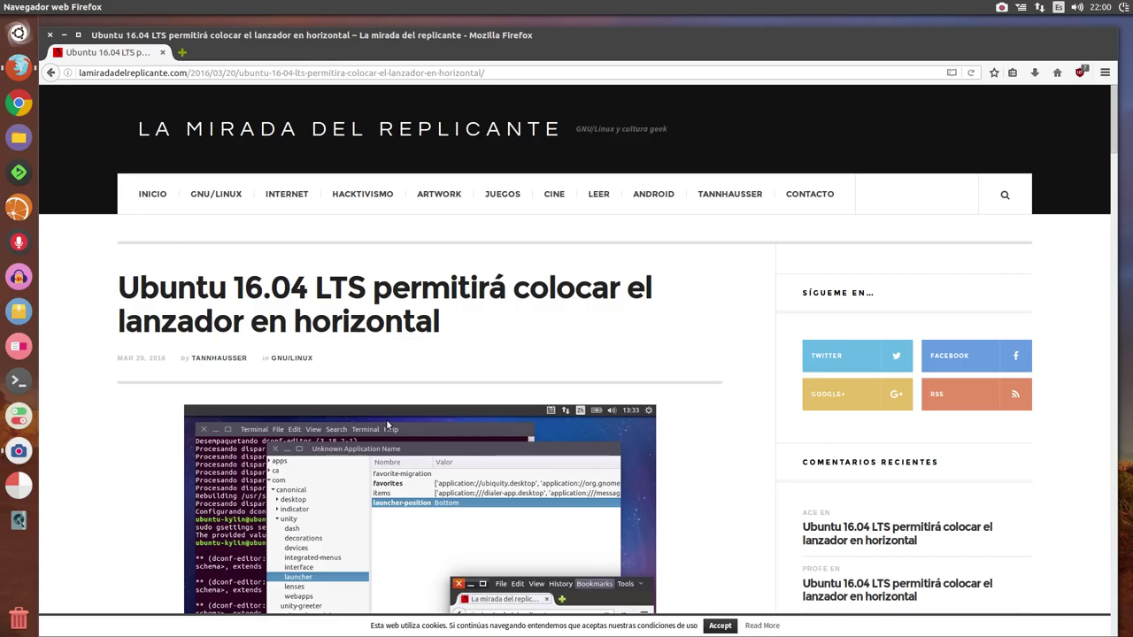
scroll(294, 463, "down", 4)
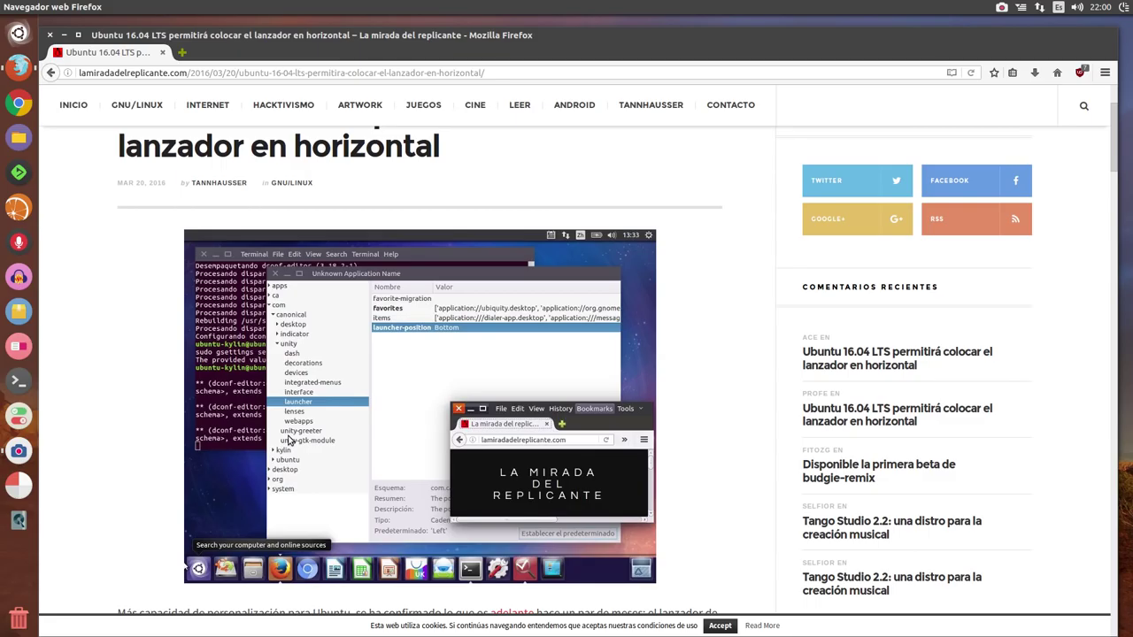
scroll(301, 425, "down", 15)
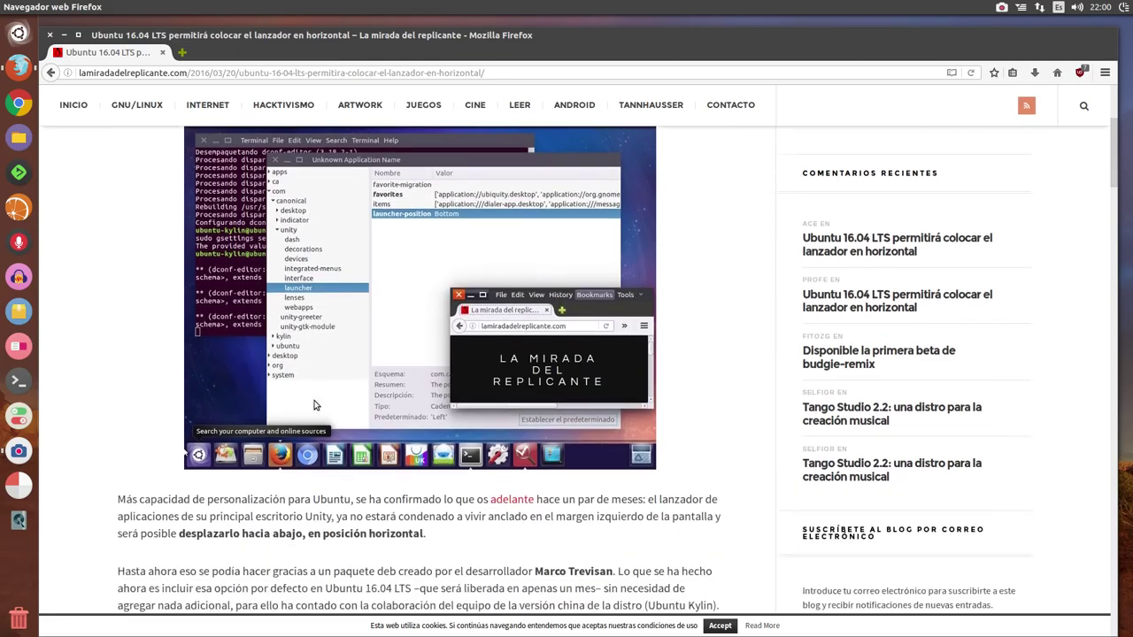
scroll(303, 416, "down", 15)
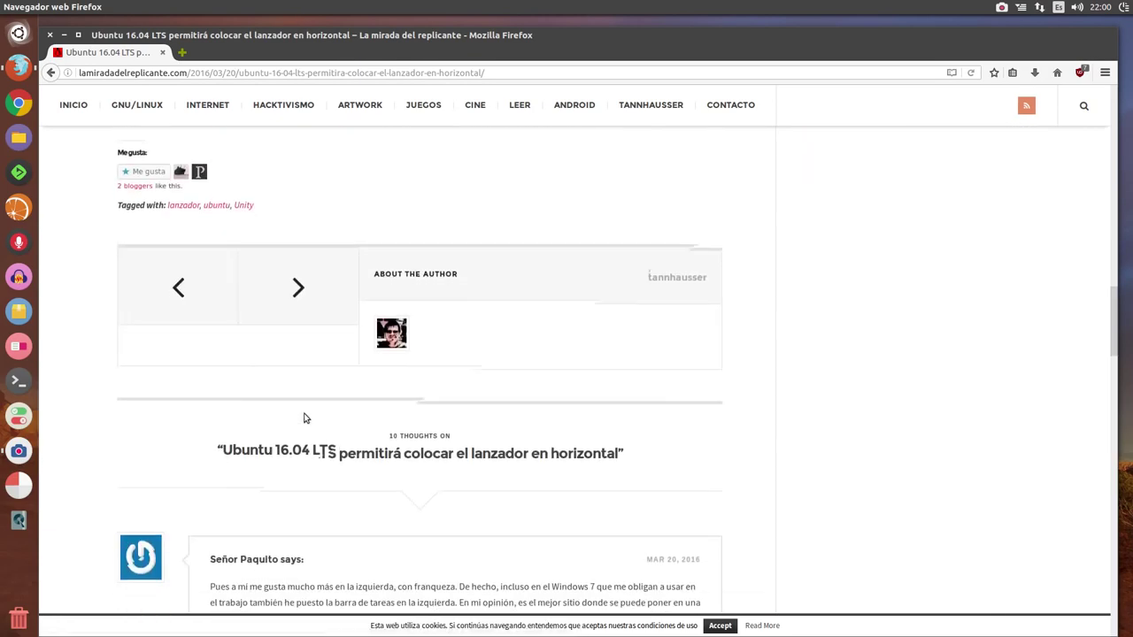
scroll(302, 329, "up", 6)
scroll(337, 304, "up", 7)
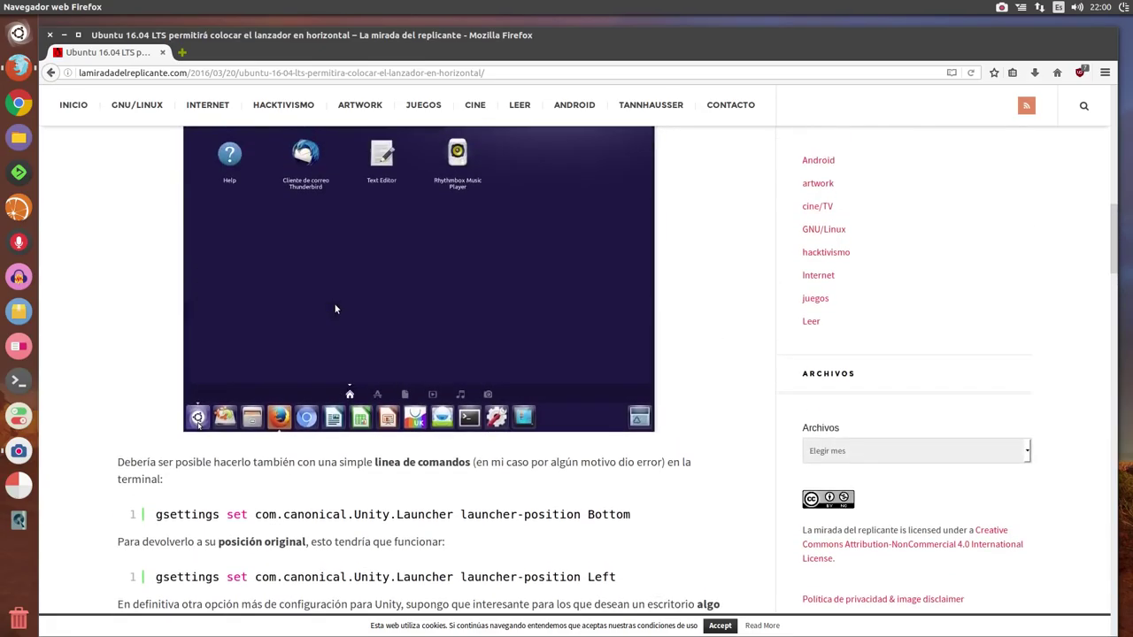
scroll(334, 303, "down", 15)
scroll(328, 326, "down", 8)
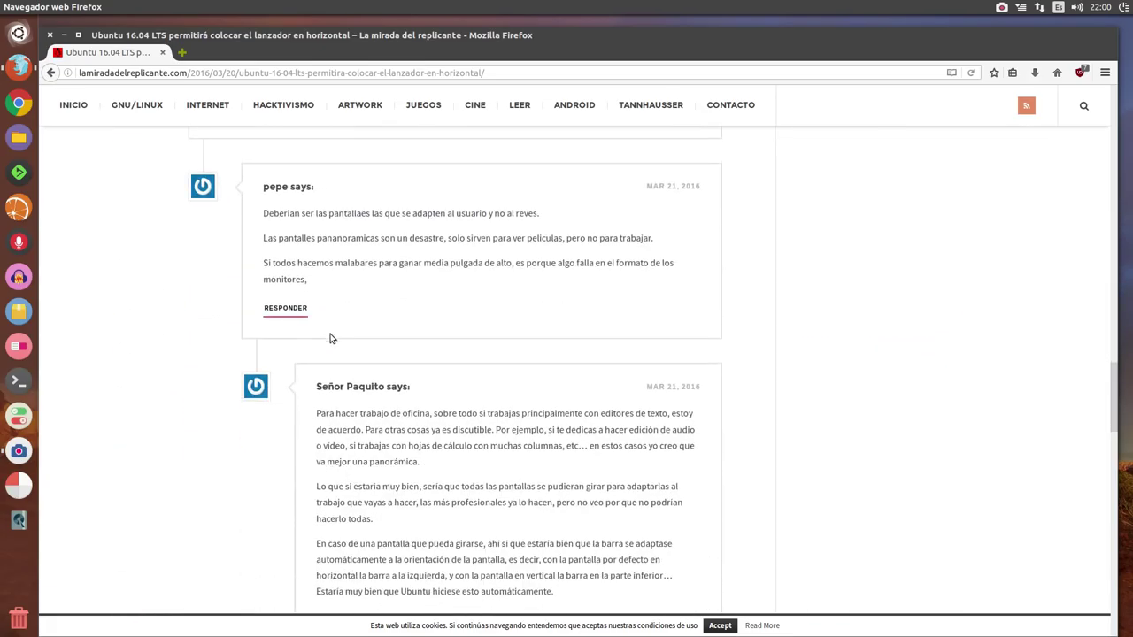
Read through the remaining reader comments on the horizontal launcher article, and minimize the Firefox window.
scroll(329, 338, "down", 10)
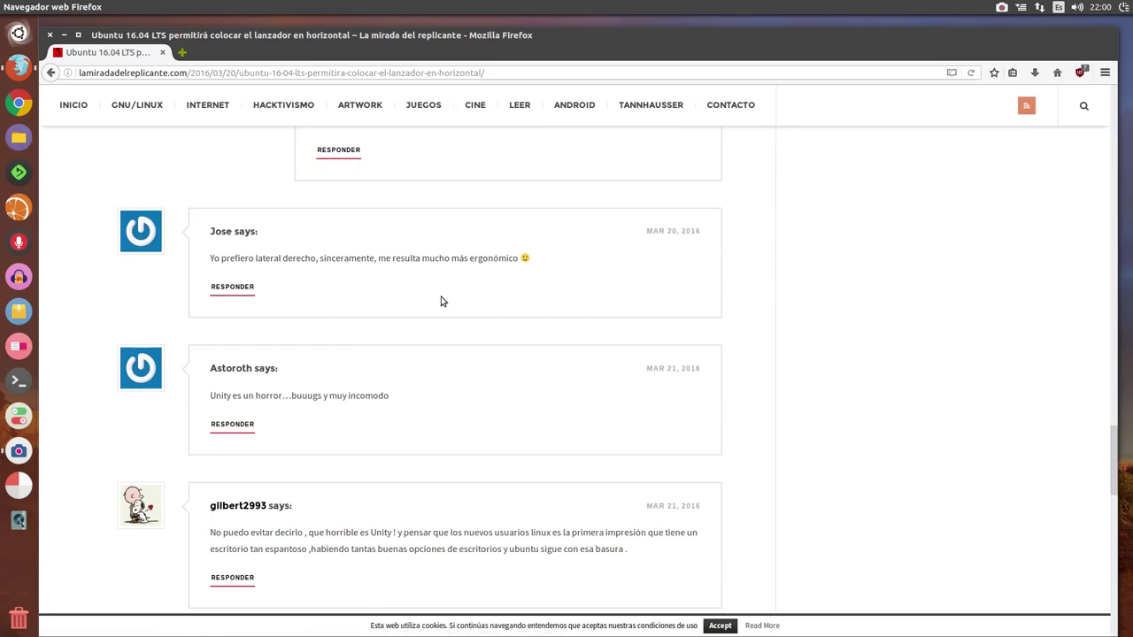
scroll(442, 301, "down", 7)
scroll(439, 292, "down", 2)
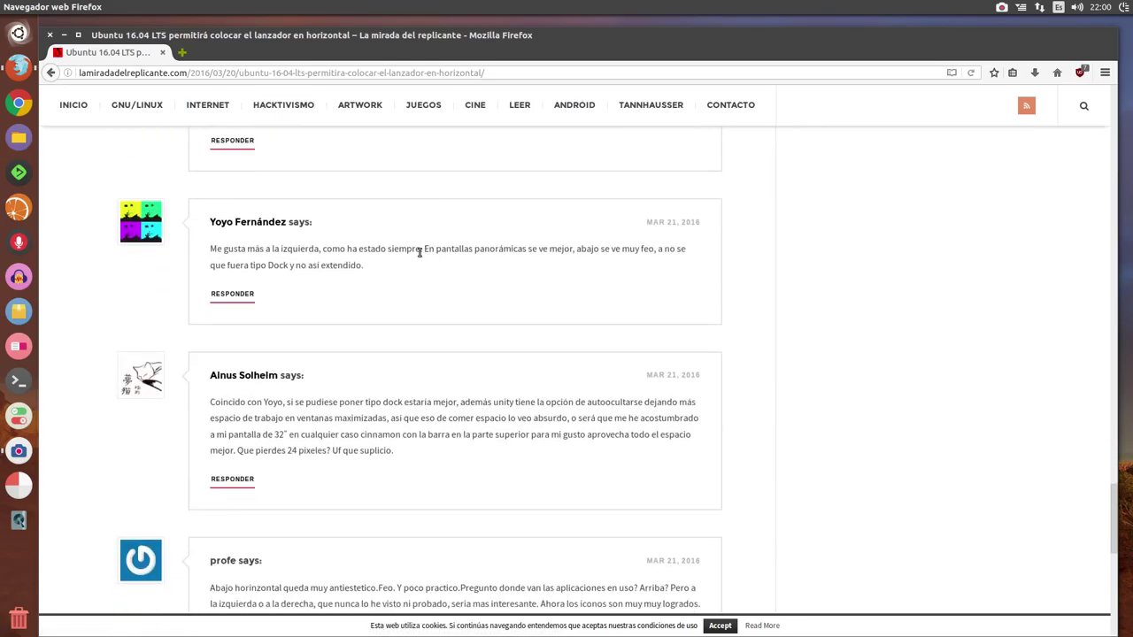
scroll(419, 251, "down", 7)
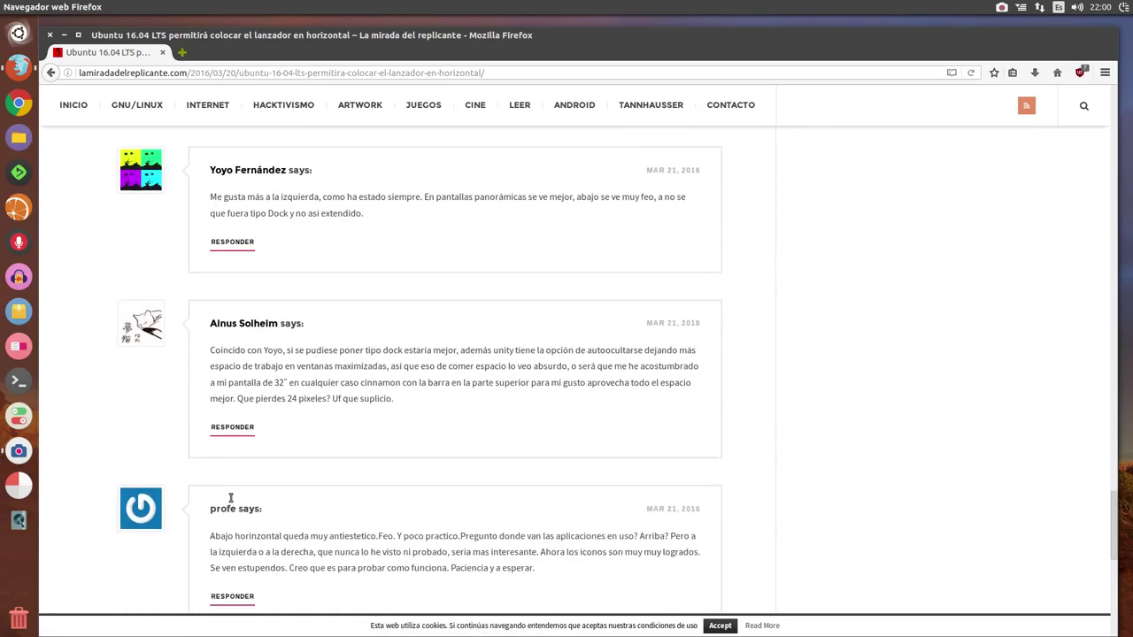
left_click(50, 34)
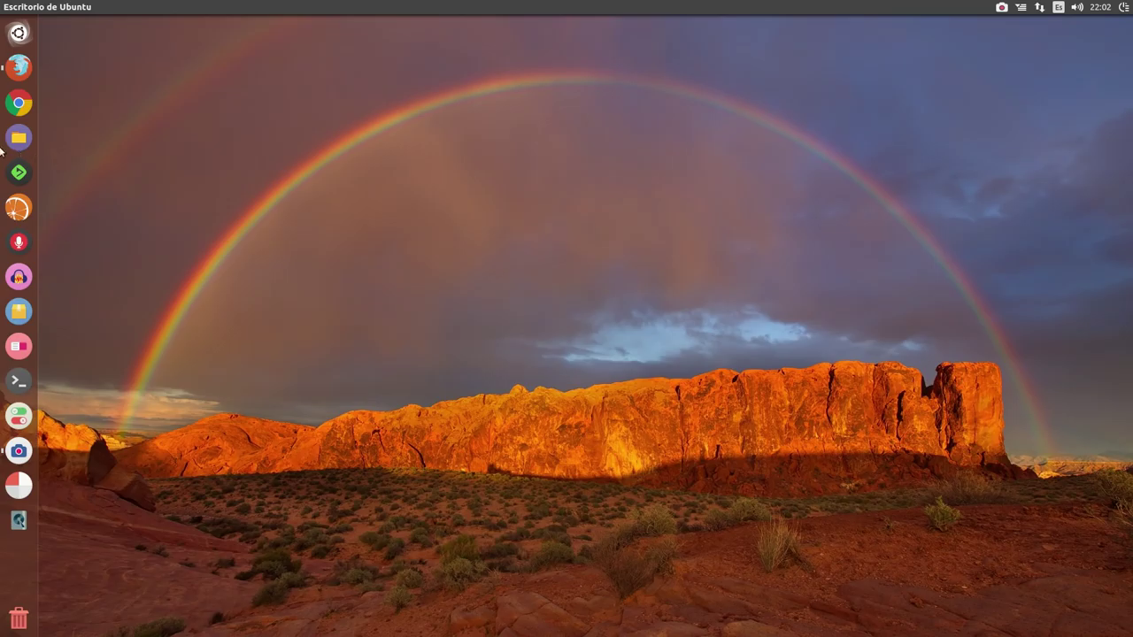
Open the Dash, clear the leftover search text, and close the Dash.
left_click(21, 36)
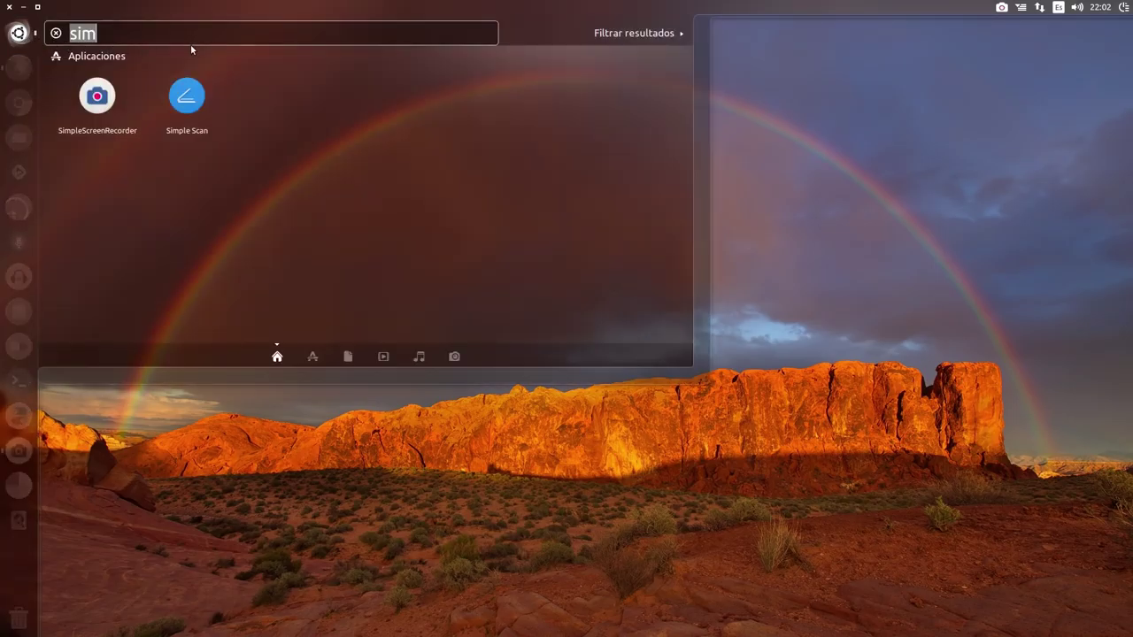
key("BackSpace")
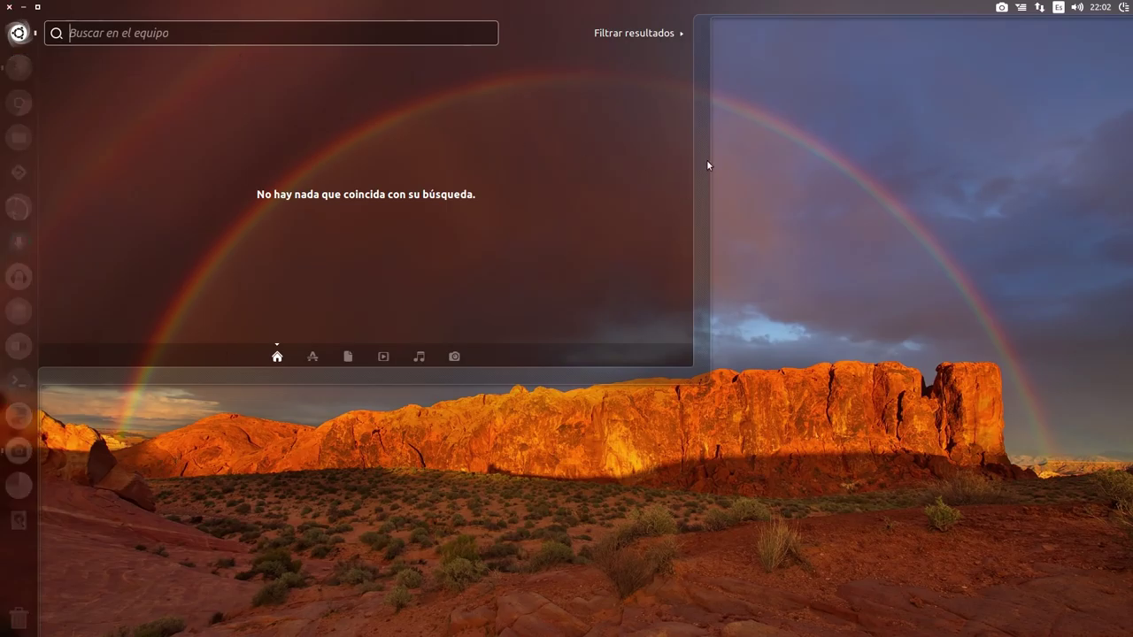
left_click(749, 158)
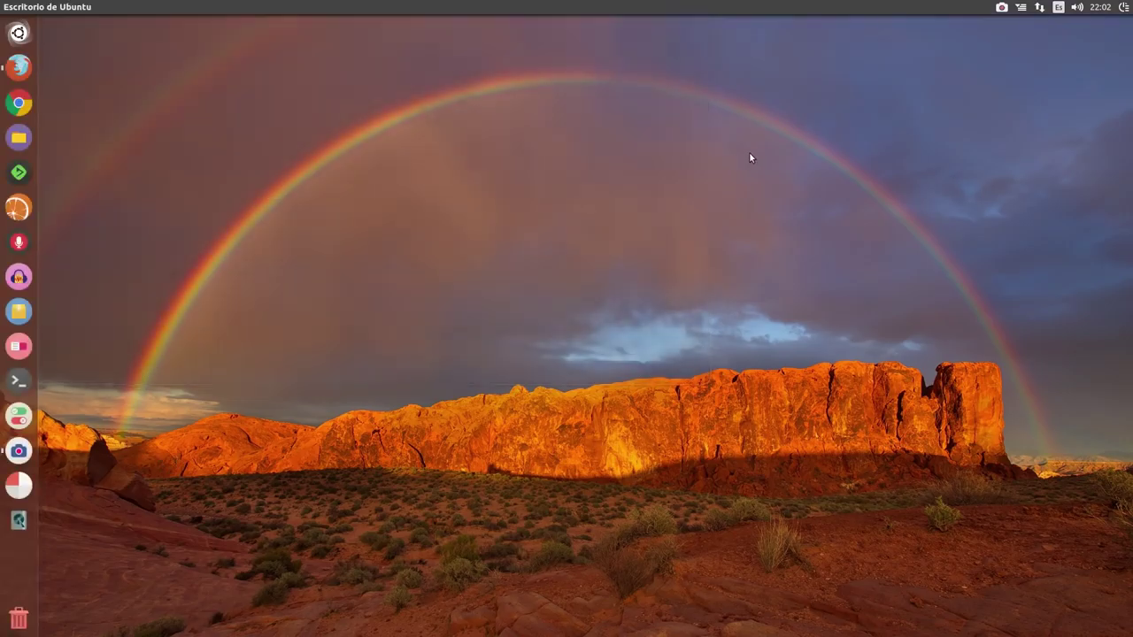
Look over the application categories offered by the ClassicMenu Indicator, and dismiss the list.
left_click(1021, 9)
mouse_move(1007, 126)
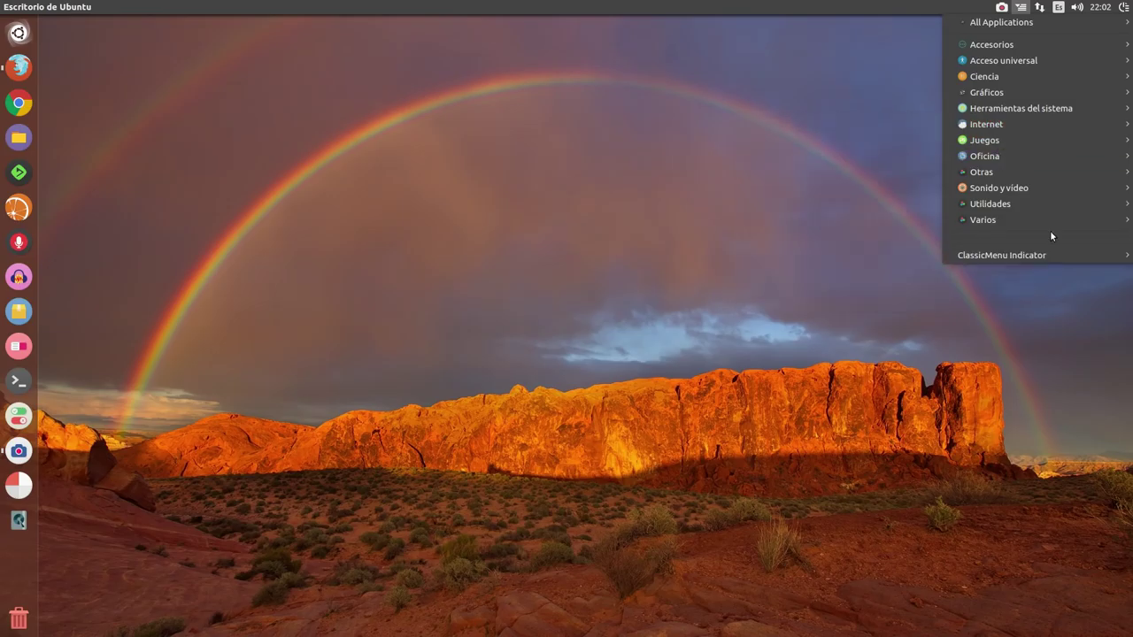
left_click(42, 112)
Show the empty Dash search two more times, closing it each time to return to the desktop.
left_click(22, 39)
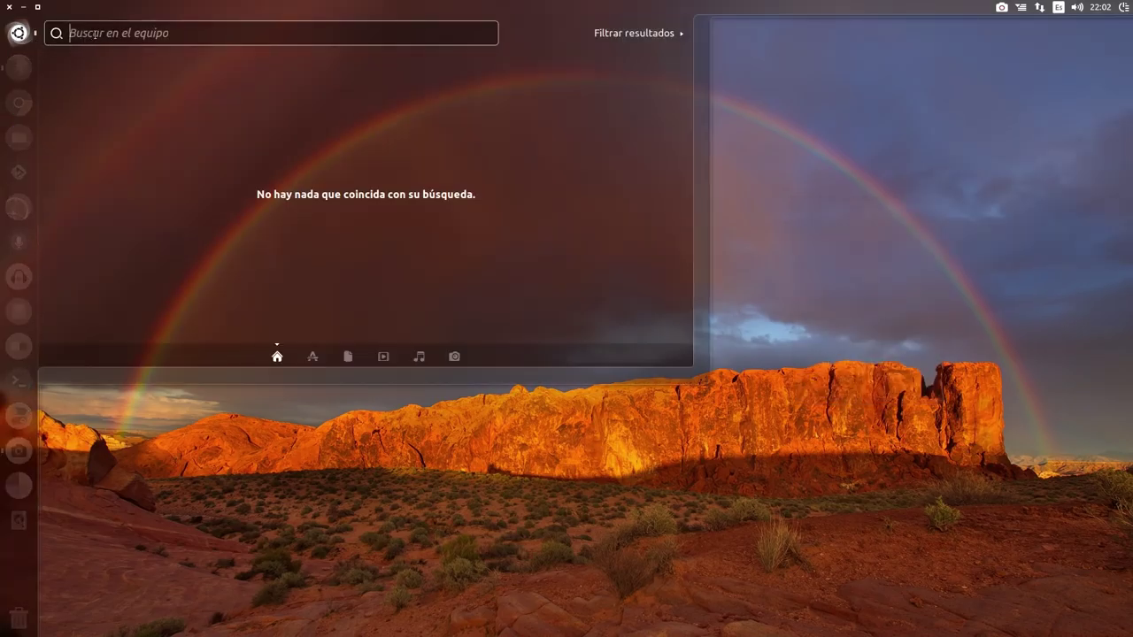
left_click(131, 40)
left_click(831, 81)
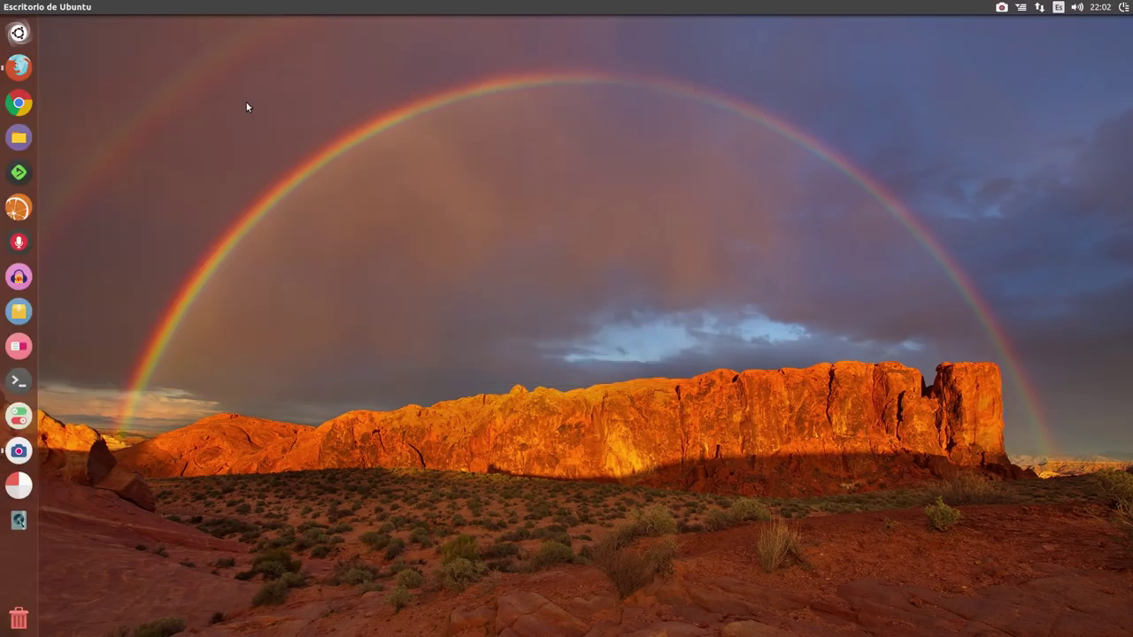
key("super")
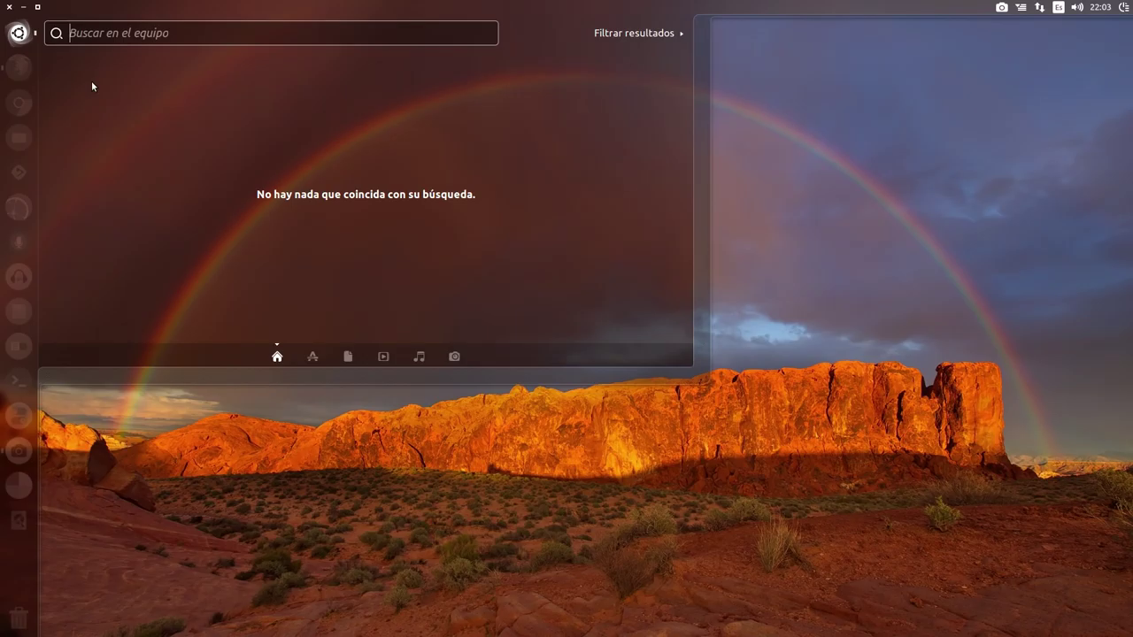
left_click(744, 94)
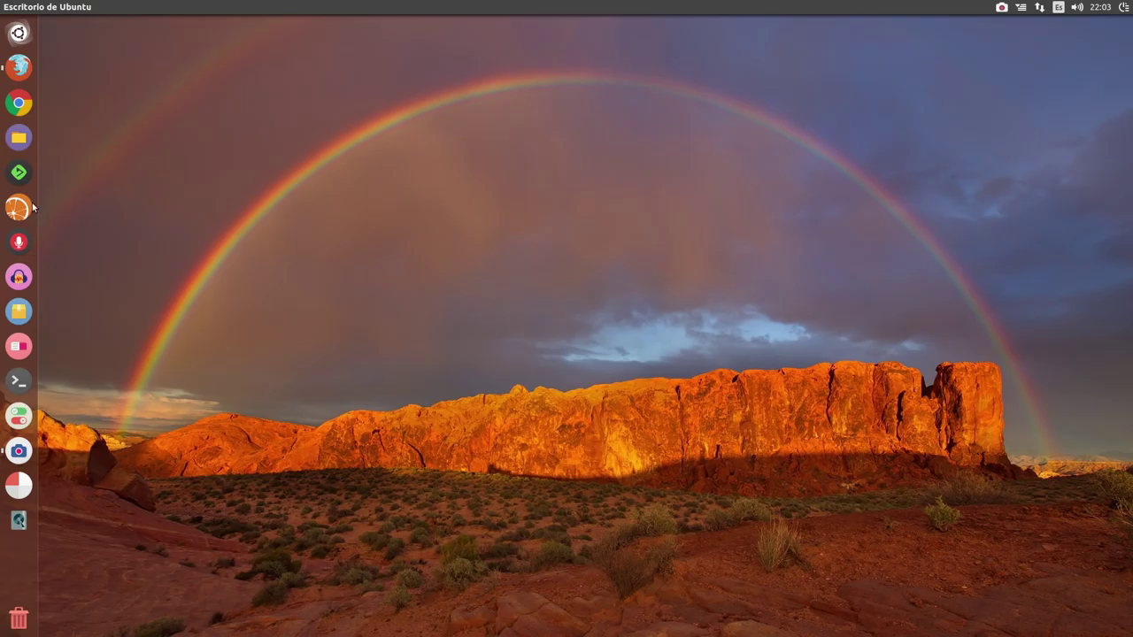
Bring back the Firefox article, go from the comments past the gsettings commands to its title, and minimize the window.
left_click(17, 80)
scroll(284, 264, "up", 15)
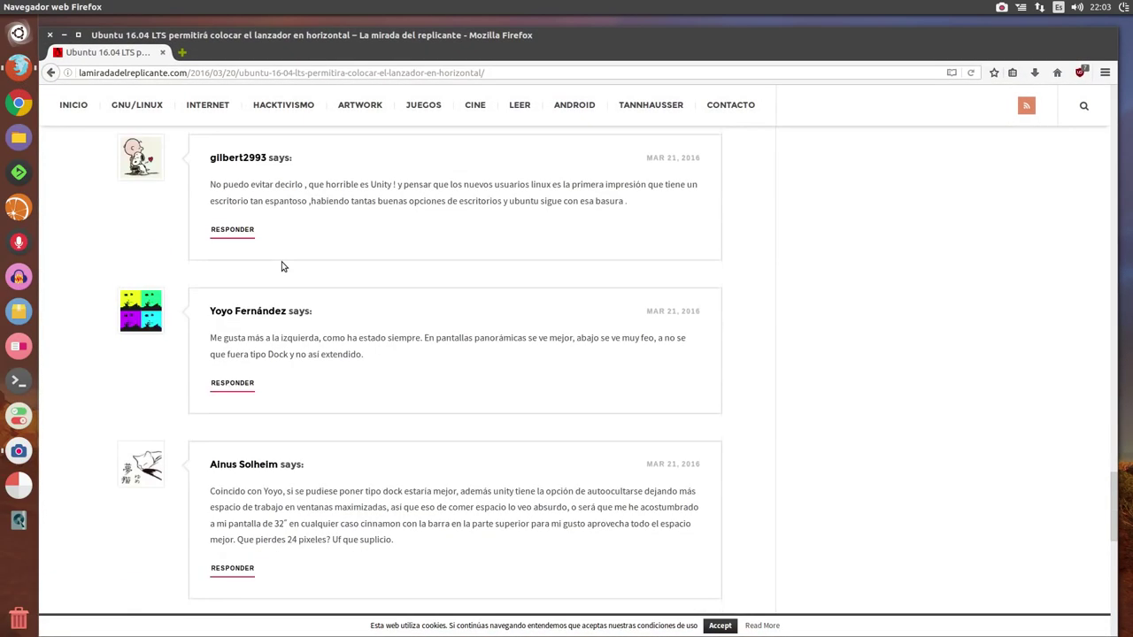
scroll(281, 275, "up", 15)
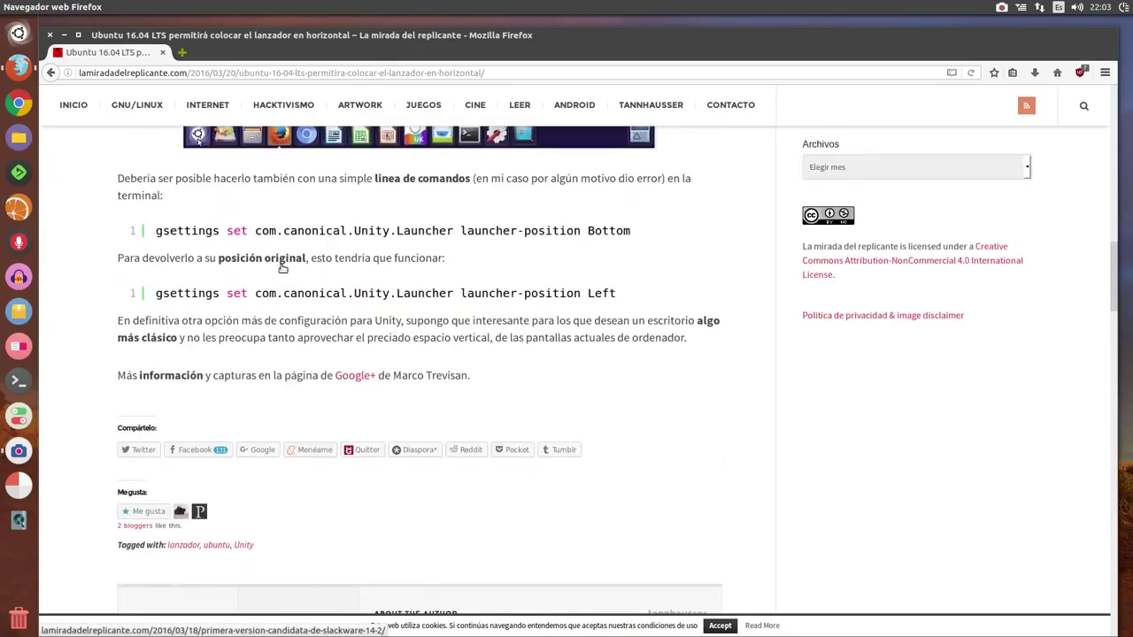
scroll(272, 288, "up", 10)
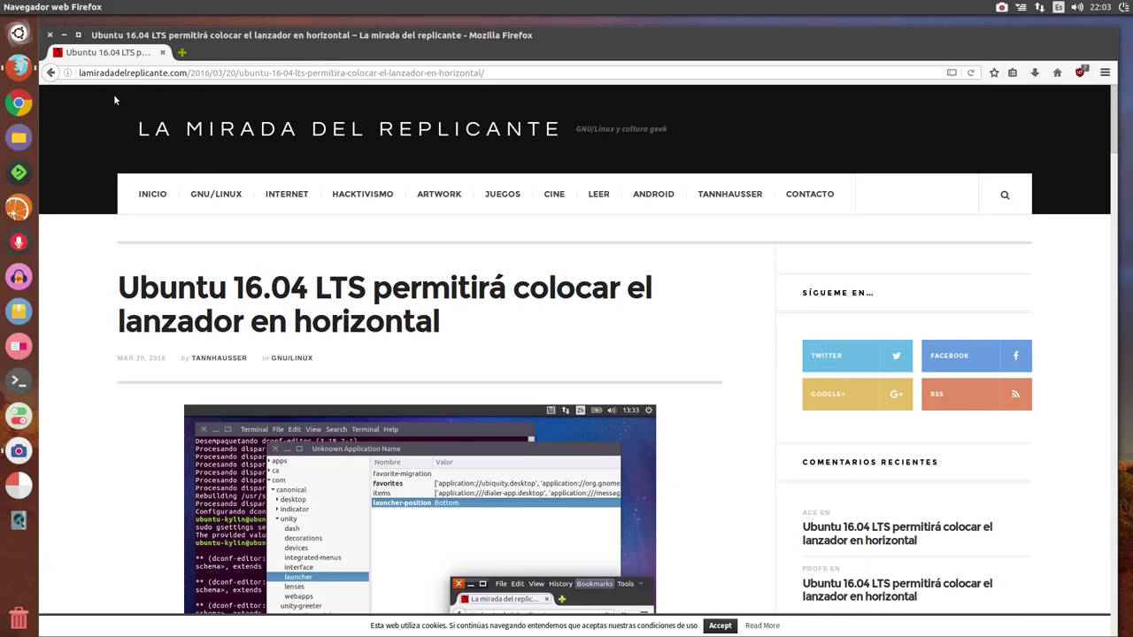
left_click(64, 35)
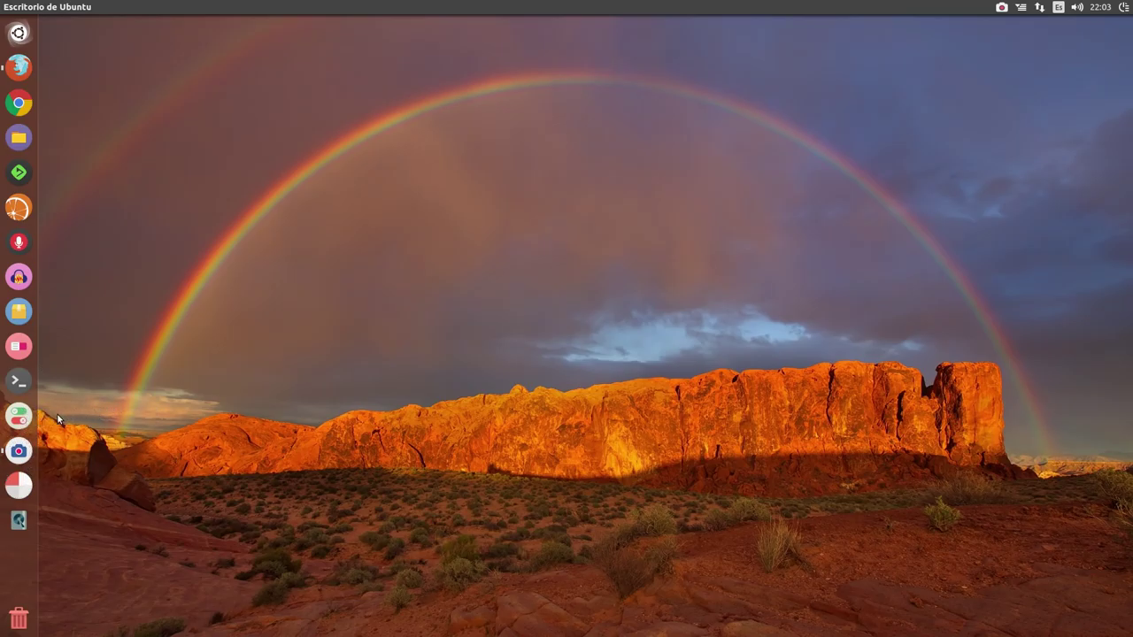
Close System Settings, apply the Ambiance theme in Unity Tweak Tool, and move its window towards the middle of the desktop.
left_click(14, 421)
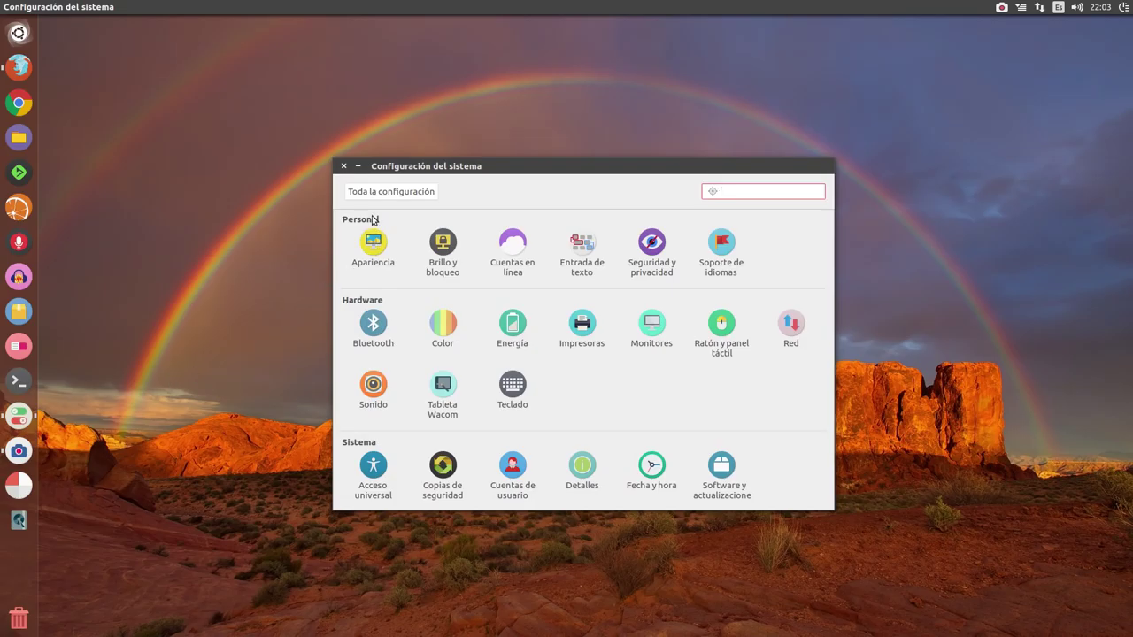
left_click(340, 167)
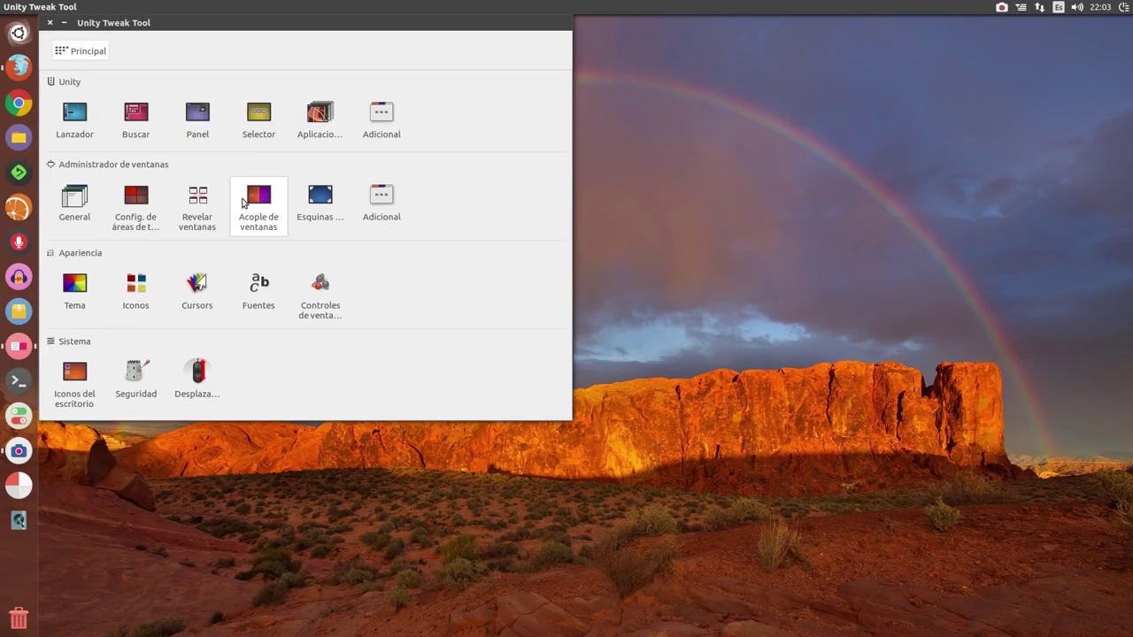
left_click(75, 285)
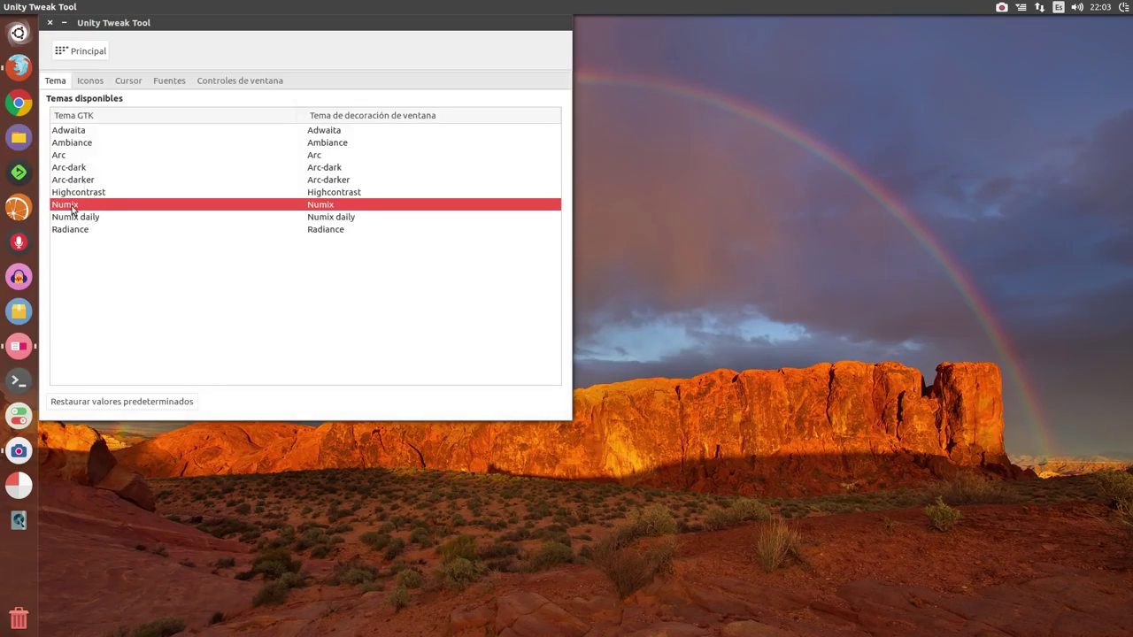
left_click(86, 144)
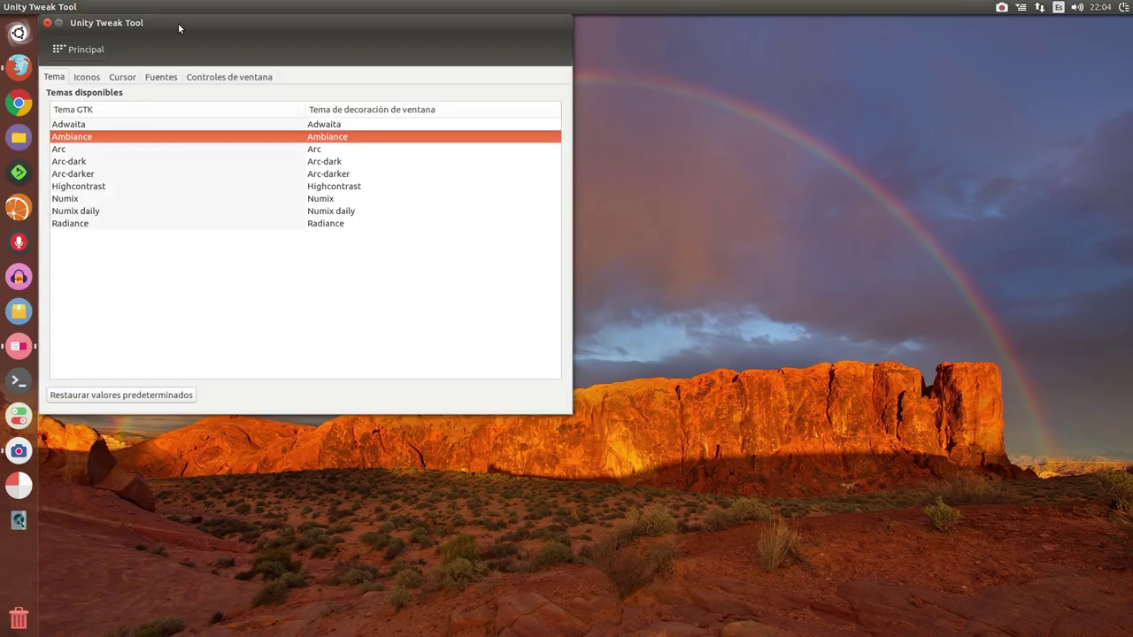
left_click_drag(178, 23, 380, 51)
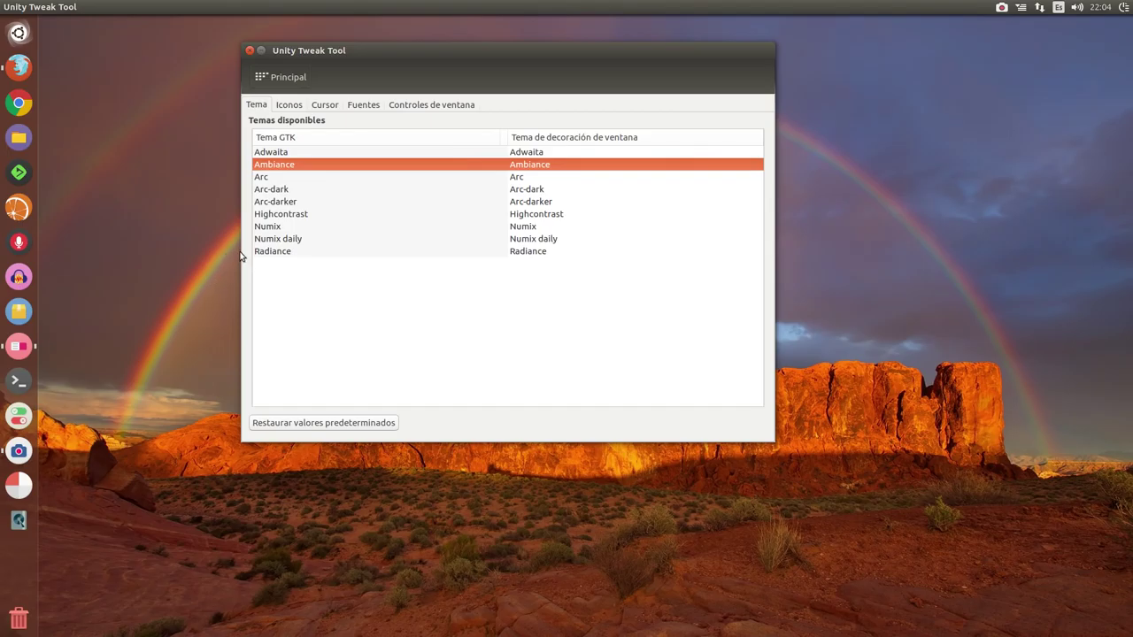
Set the icon theme to Ubuntu-mono-dark and close Unity Tweak Tool.
left_click(288, 107)
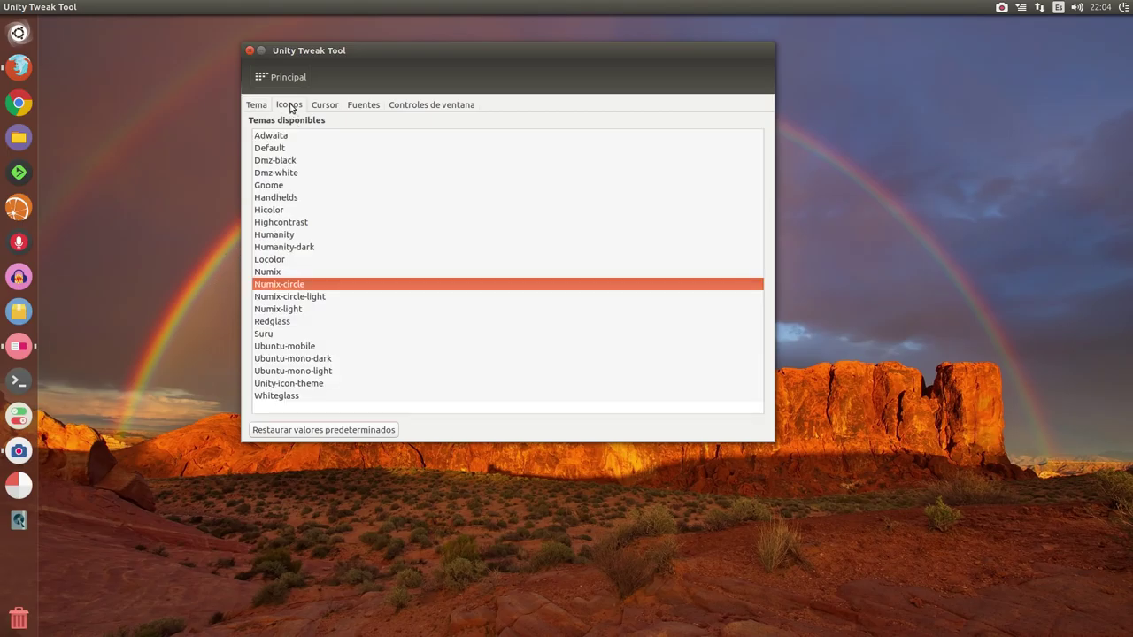
left_click(286, 361)
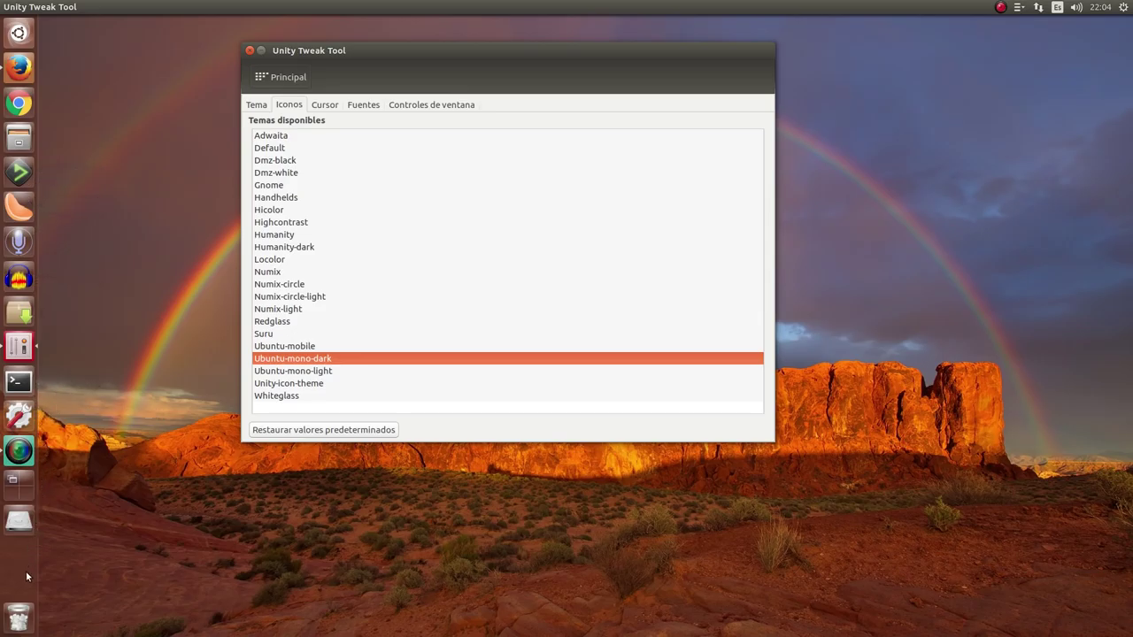
left_click(250, 50)
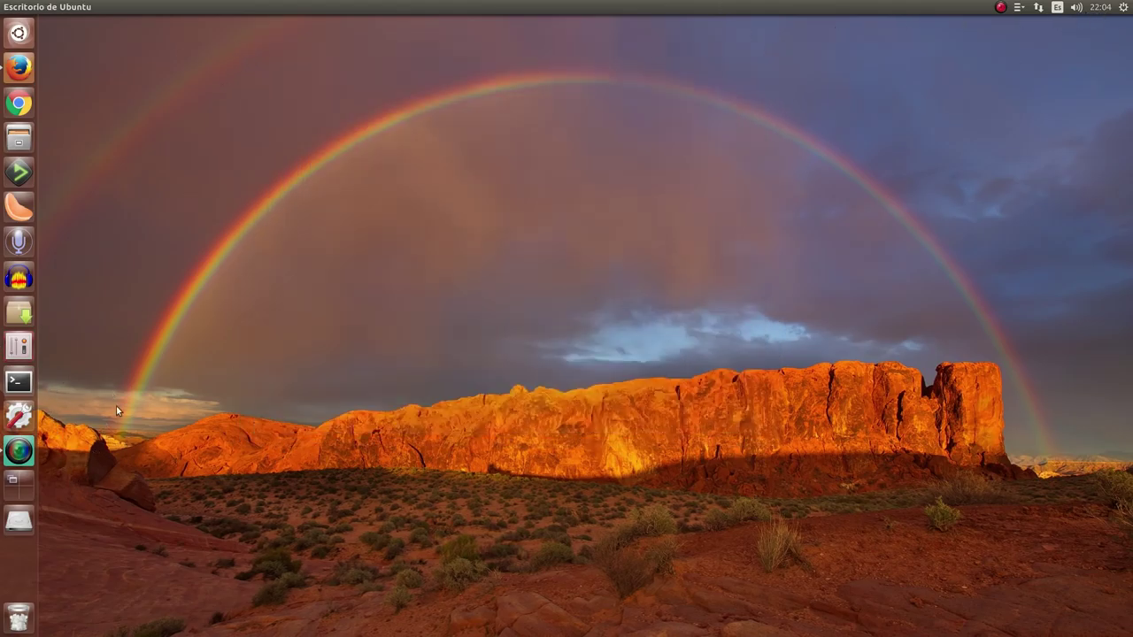
Set the desktop background to the purple and orange Ubuntu wallpaper in the Appearance settings, and close them.
left_click(19, 414)
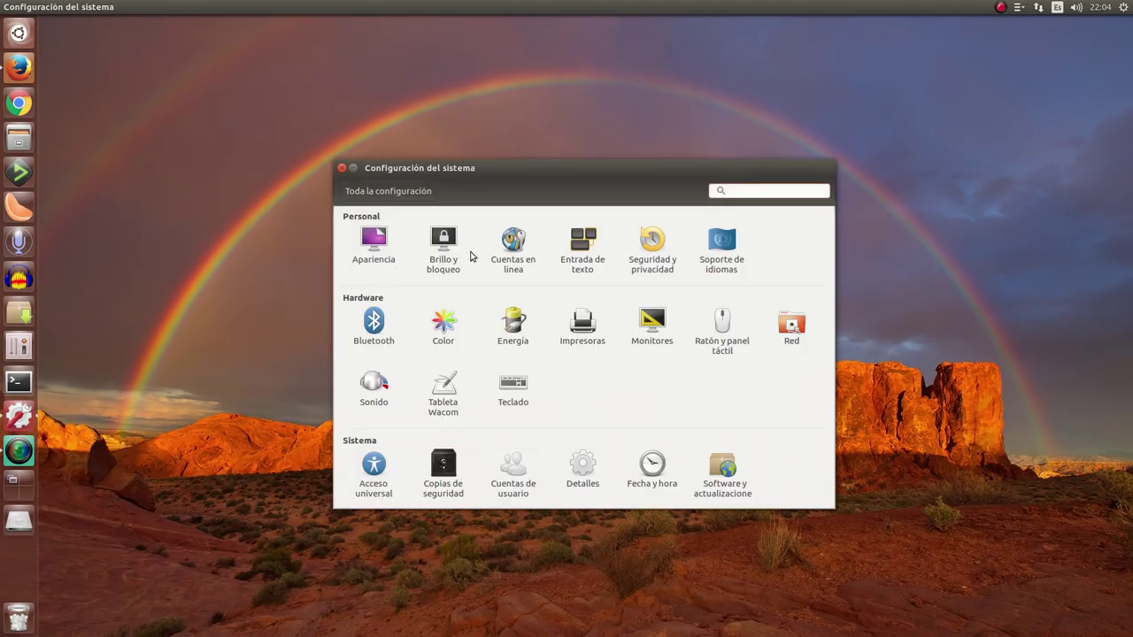
left_click(379, 244)
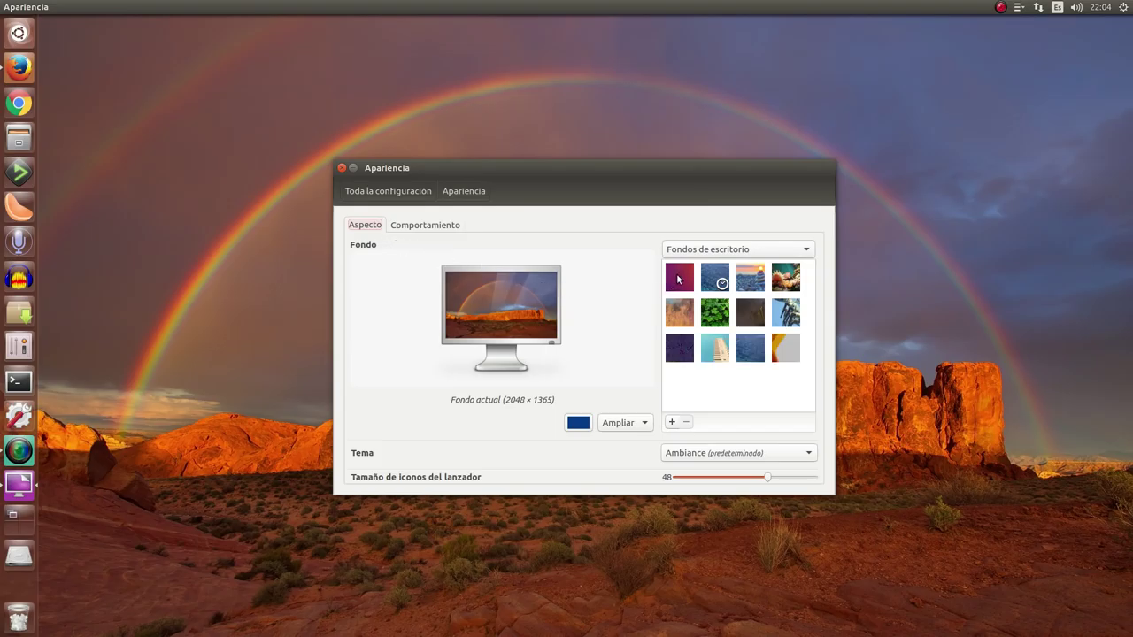
left_click(679, 278)
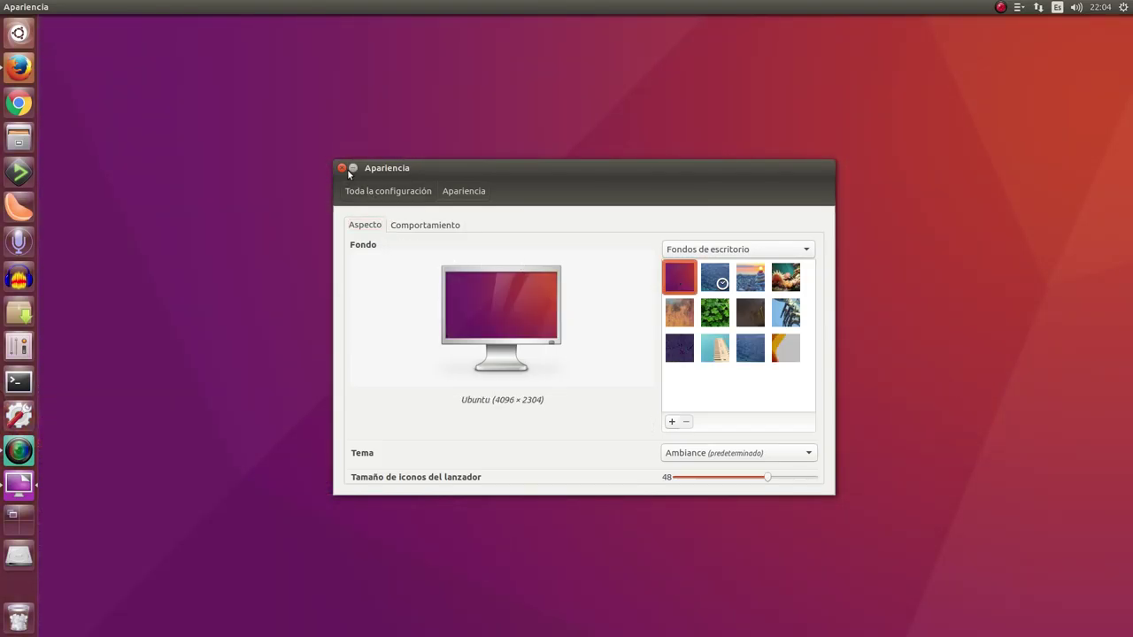
left_click(342, 167)
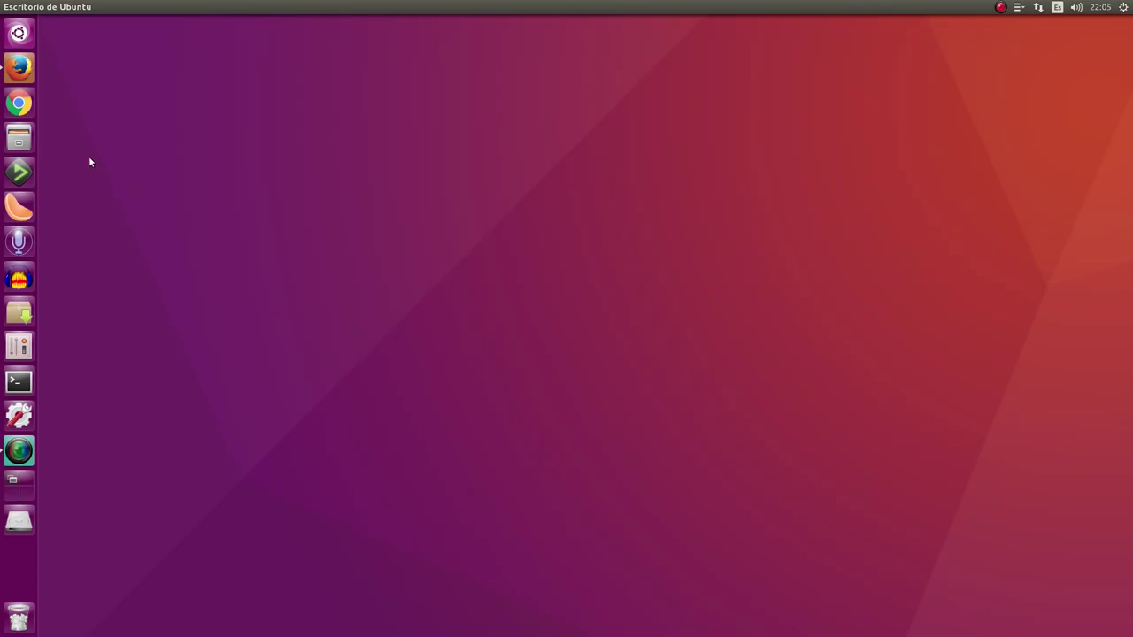
Search the Dash for "dc", launch the dconf Editor, and move its window towards the middle of the desktop.
left_click(18, 32)
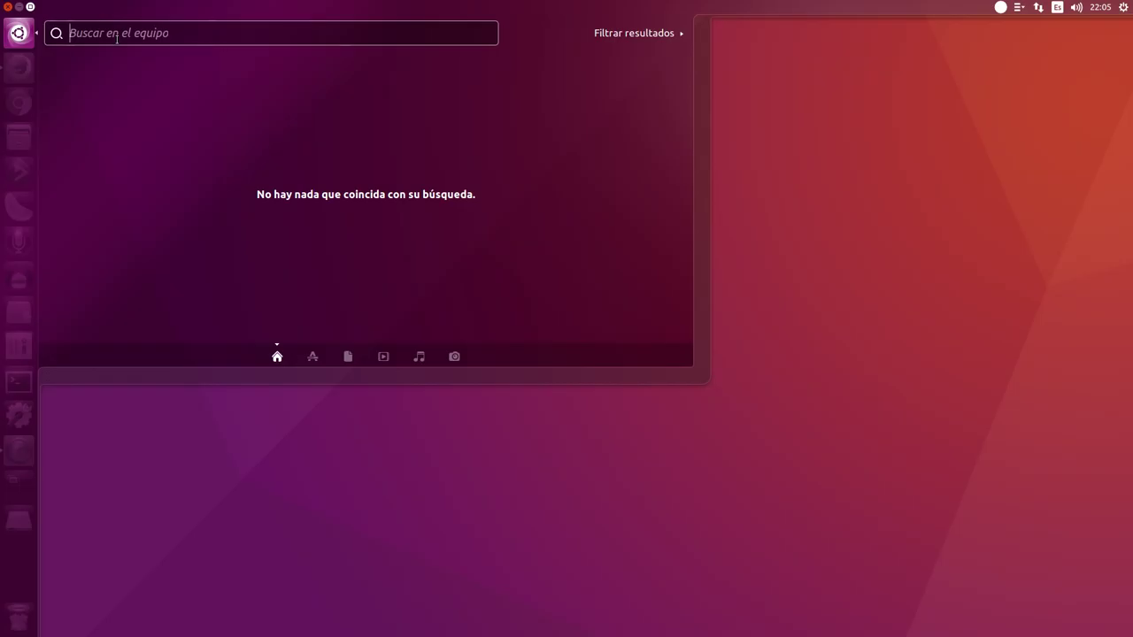
type("dc")
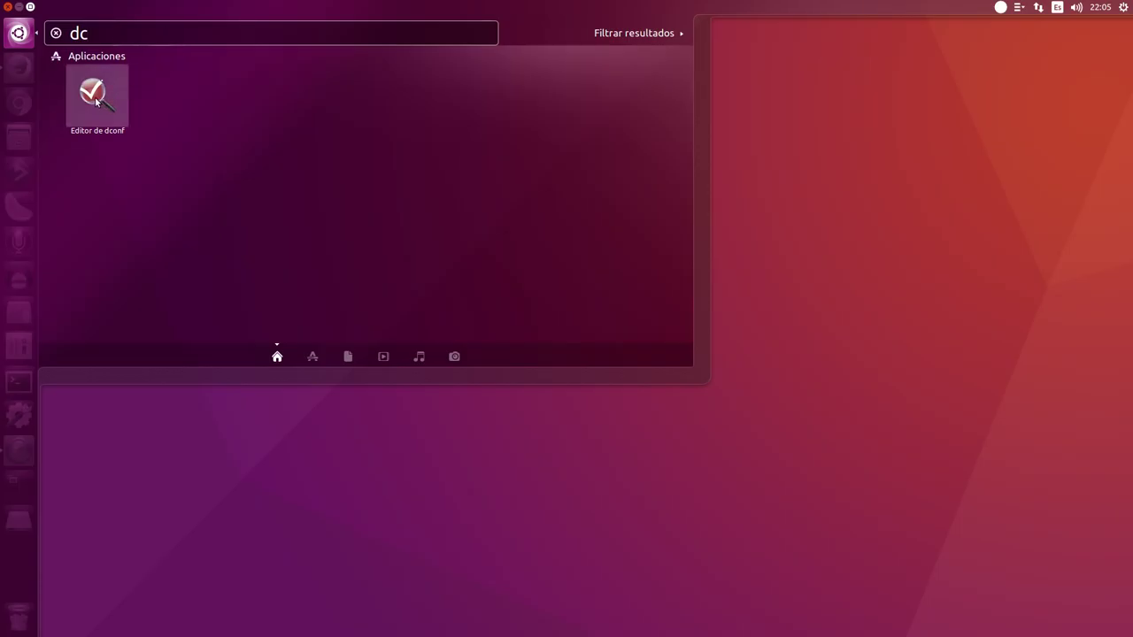
left_click(96, 100)
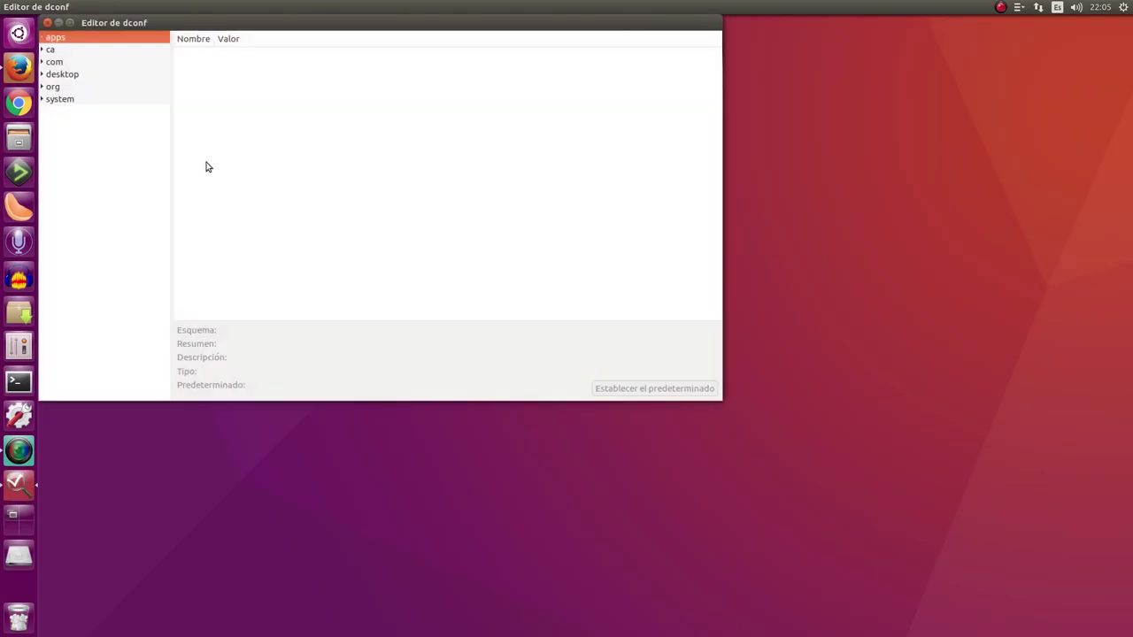
left_click_drag(245, 25, 448, 61)
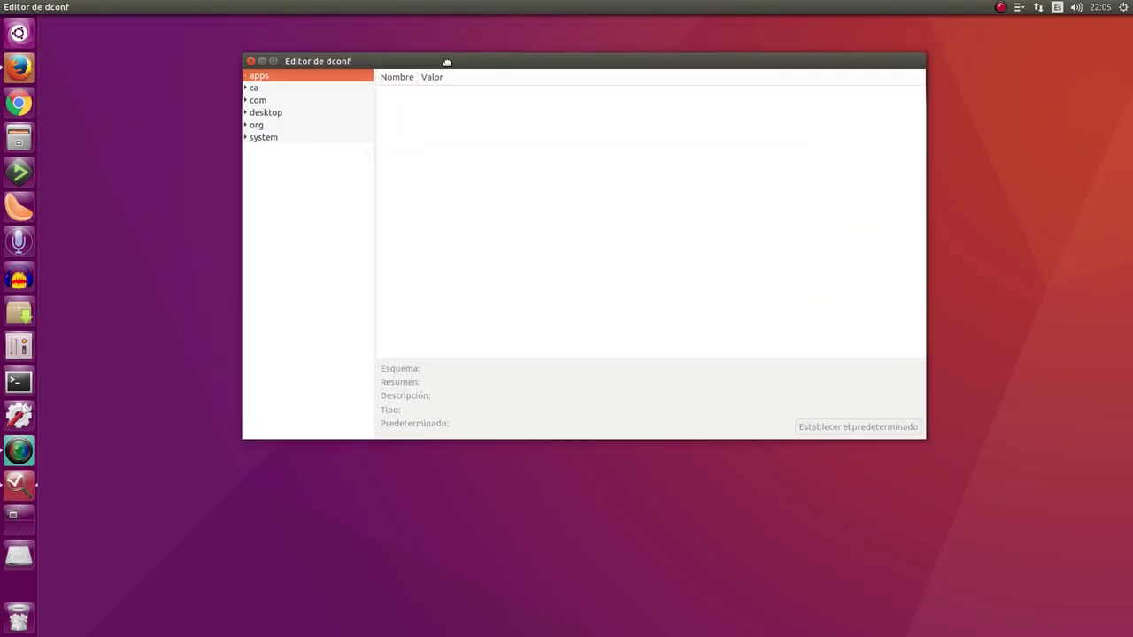
Open the launcher settings under com > canonical > unity, then enlarge the dconf Editor window and shift it towards the launcher.
left_click(246, 100)
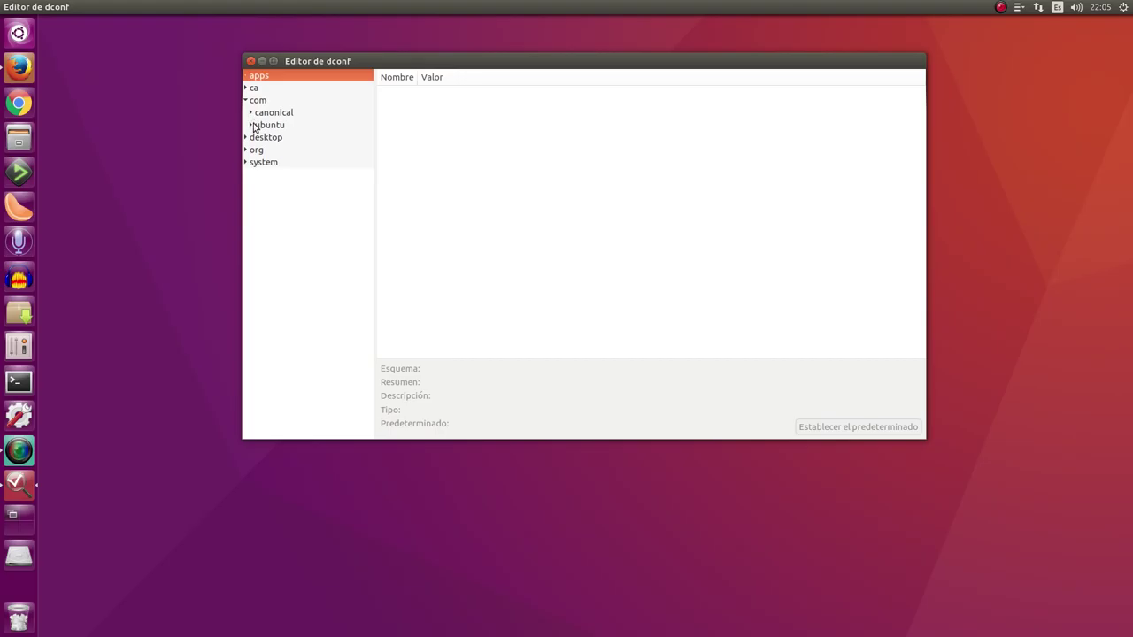
left_click(252, 125)
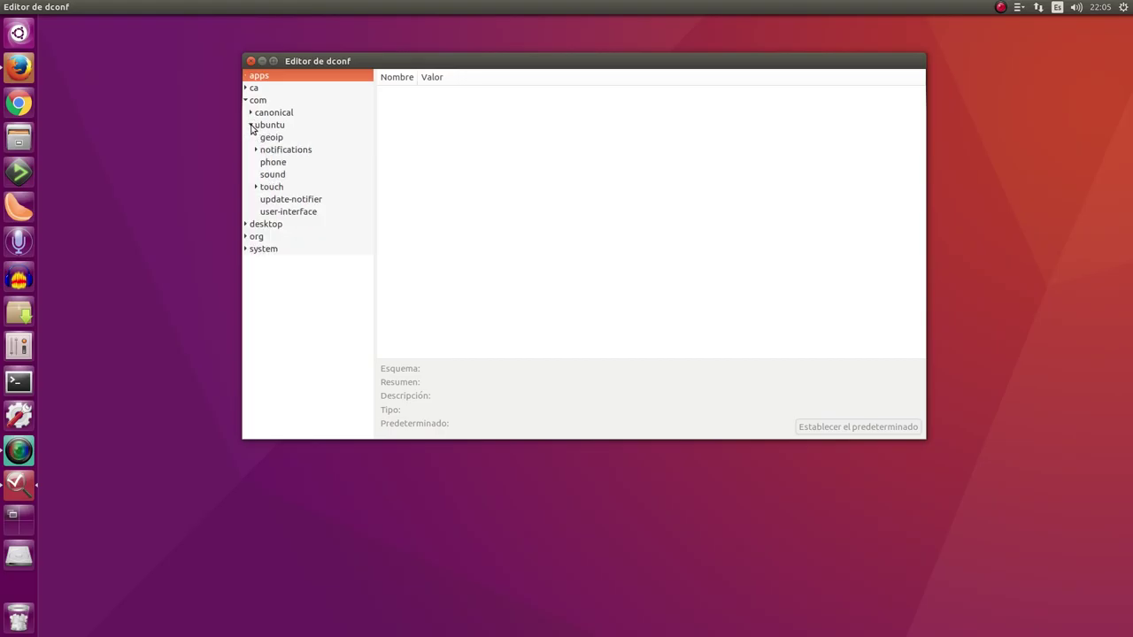
left_click(251, 126)
left_click(251, 113)
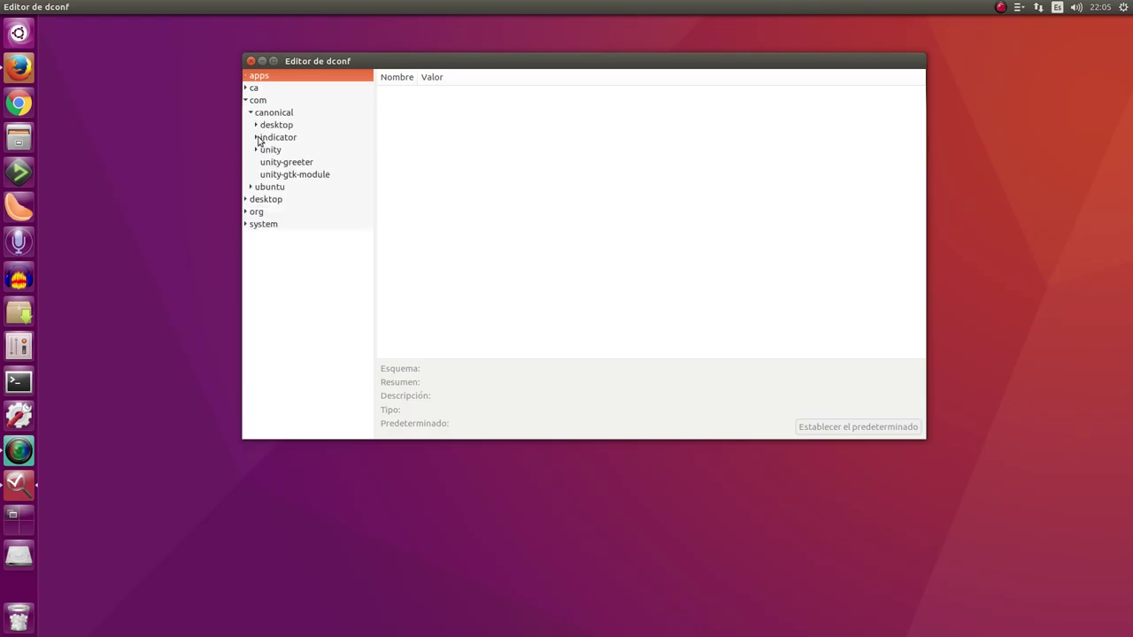
left_click(256, 151)
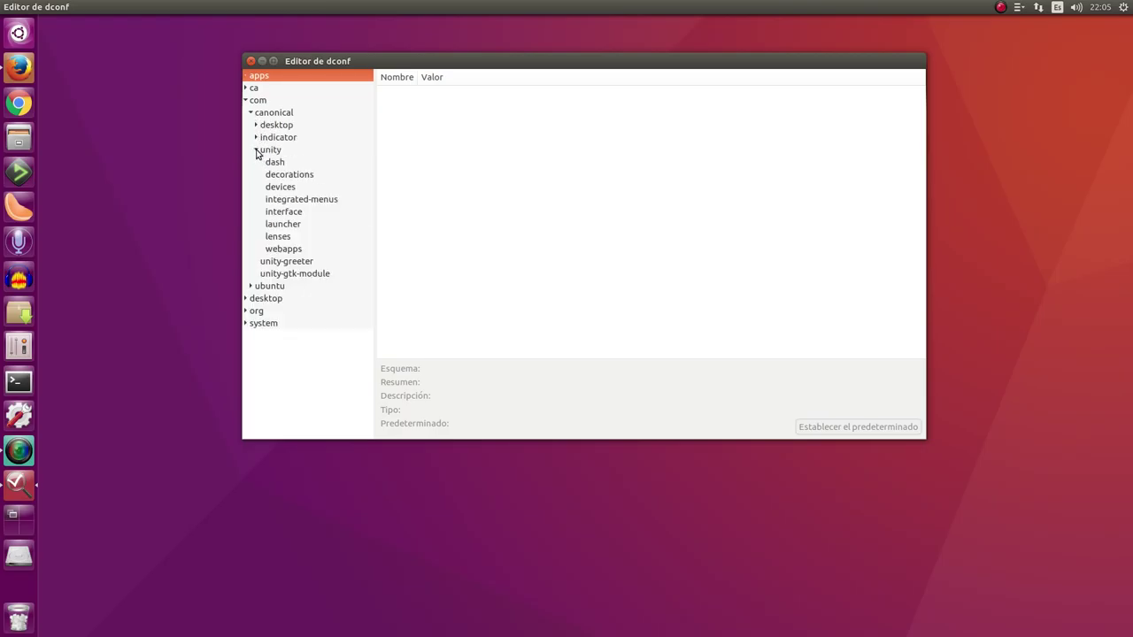
left_click(283, 226)
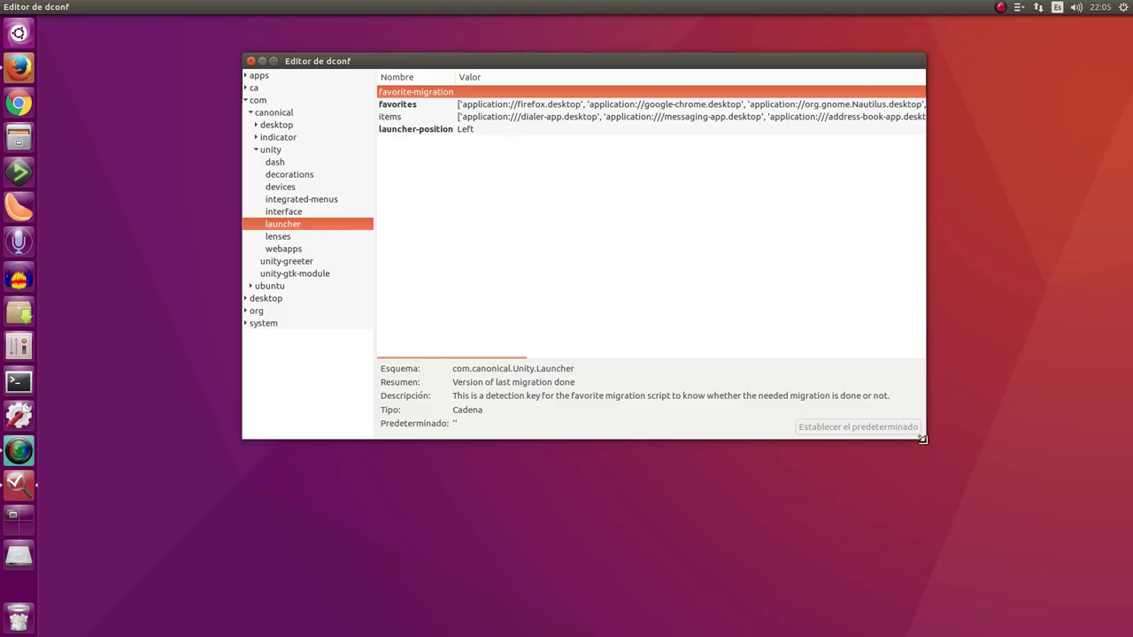
left_click_drag(921, 434, 1096, 510)
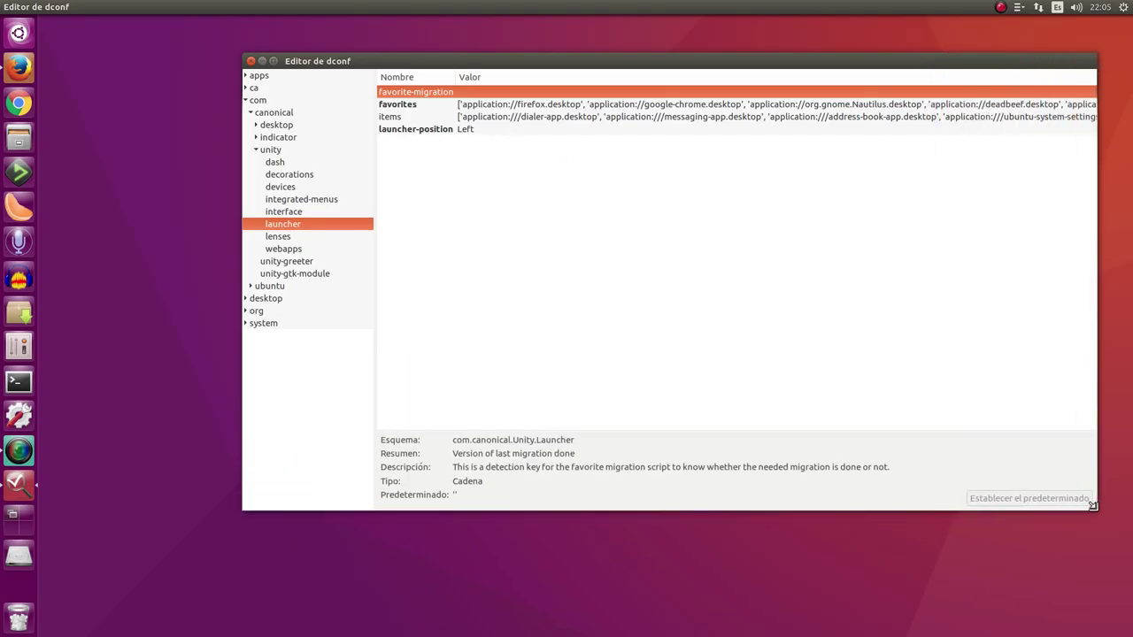
left_click_drag(482, 64, 361, 56)
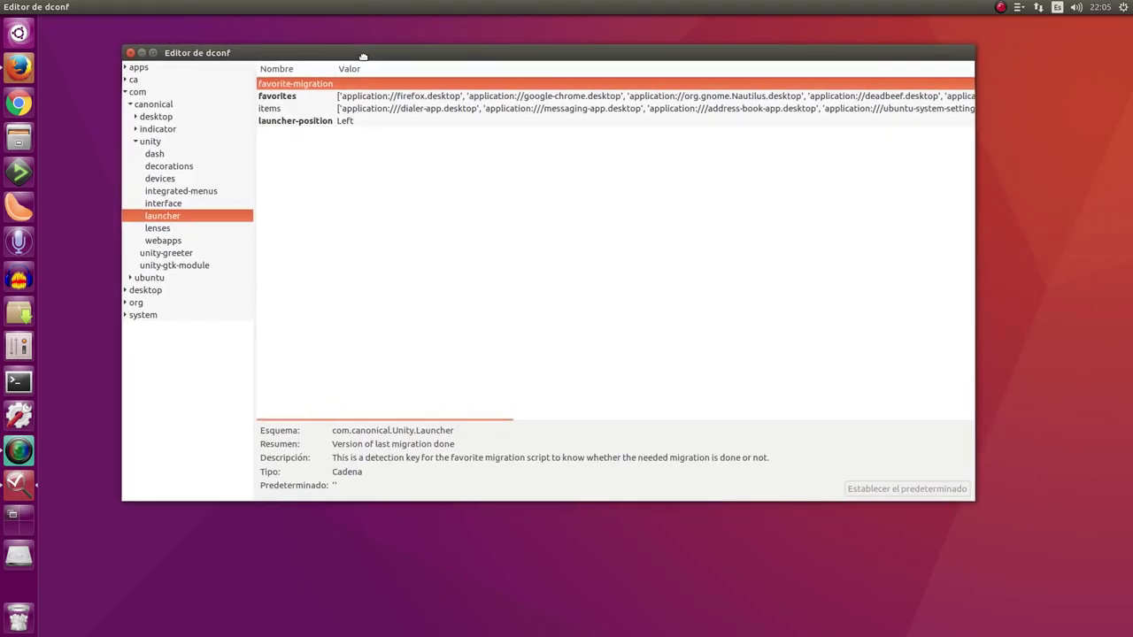
Set the launcher-position value to Bottom and close the dconf Editor.
left_click(353, 123)
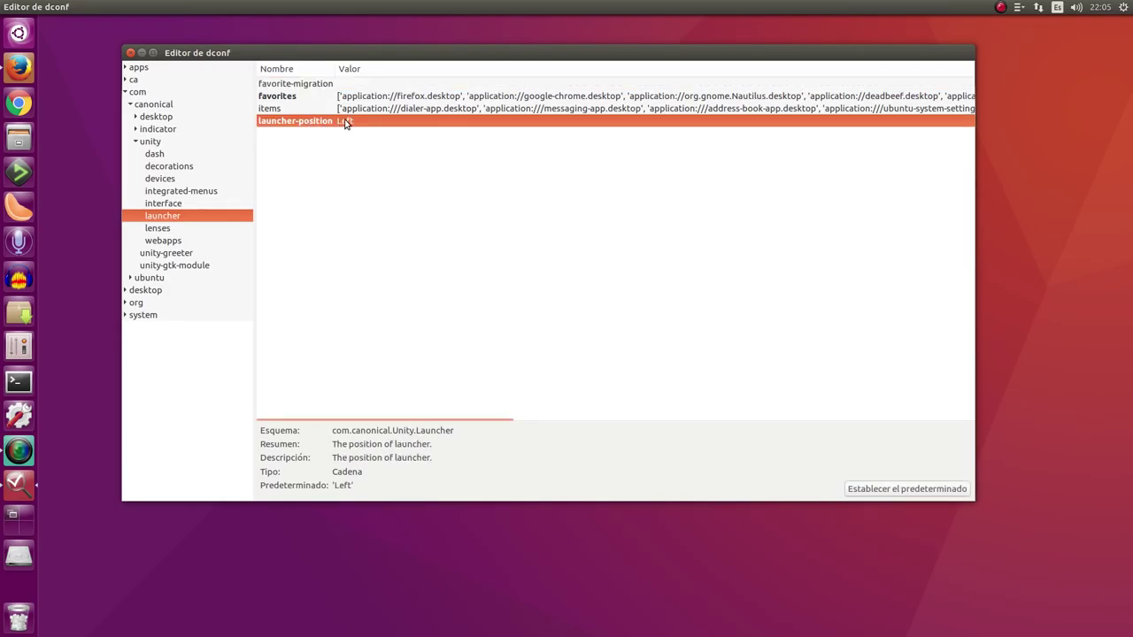
left_click(347, 125)
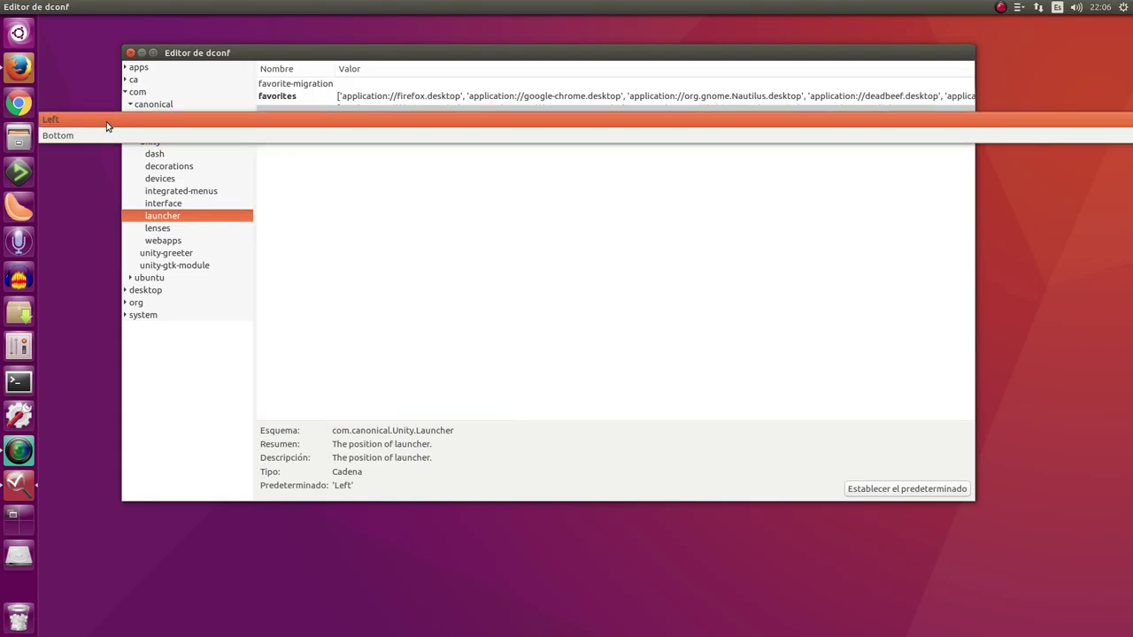
left_click(61, 135)
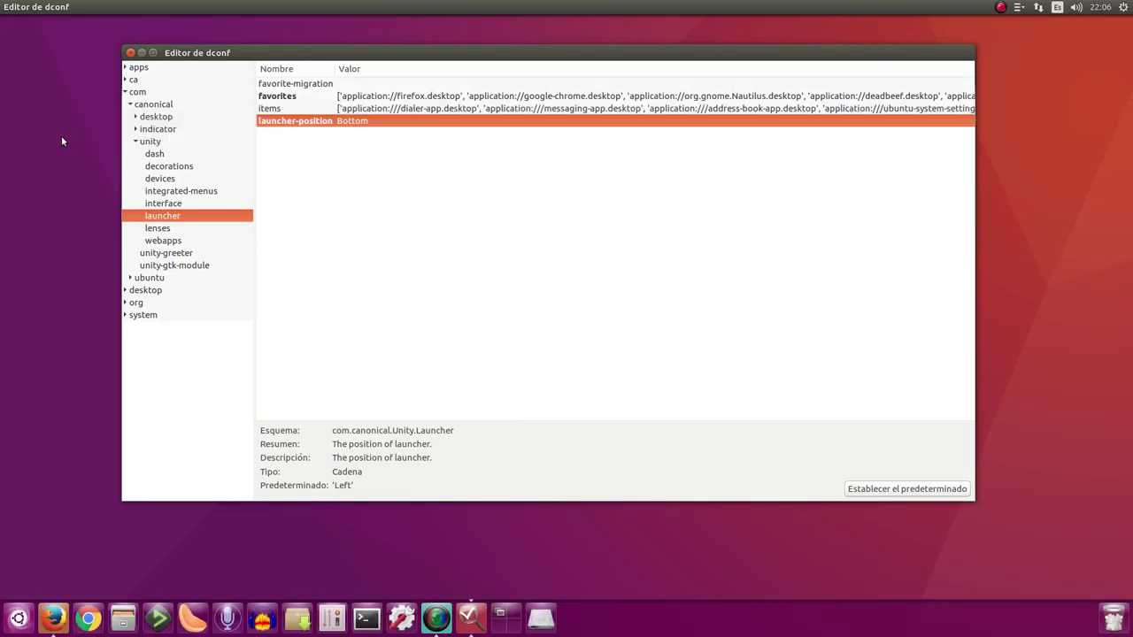
left_click(130, 52)
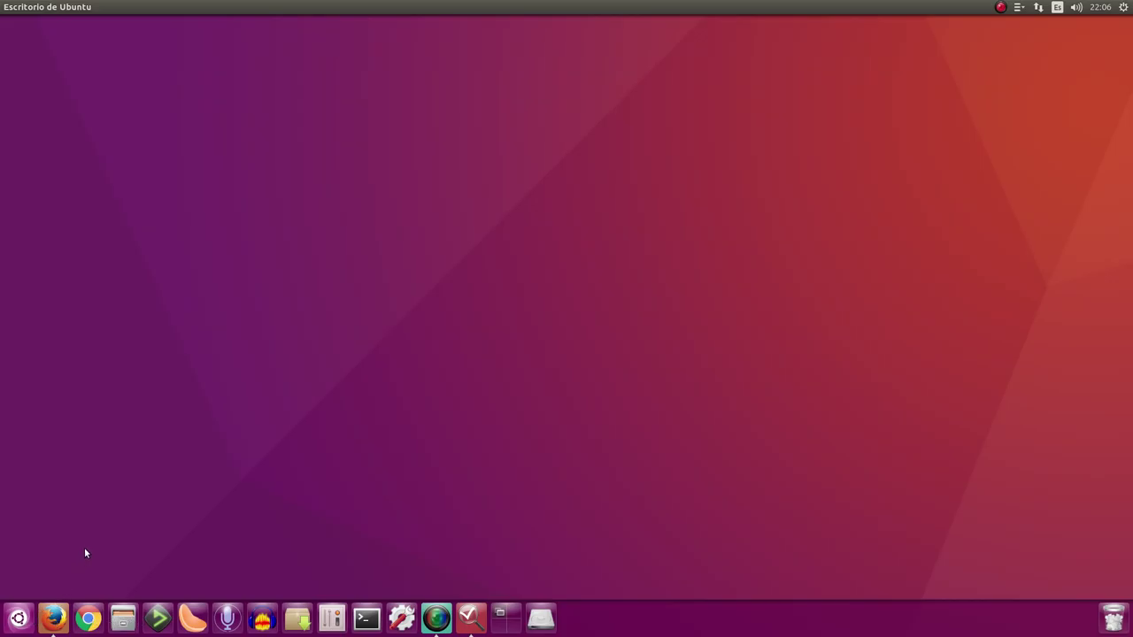
Show the Dash with the launcher in its new position, clear its "dc" search, and close it.
left_click(18, 619)
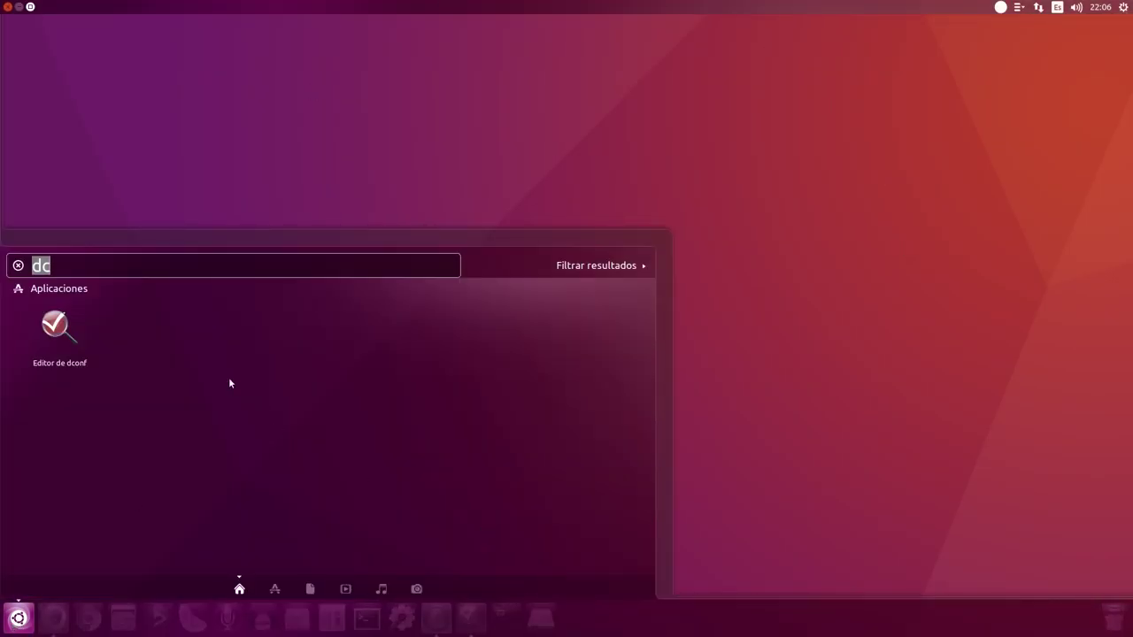
key("BackSpace")
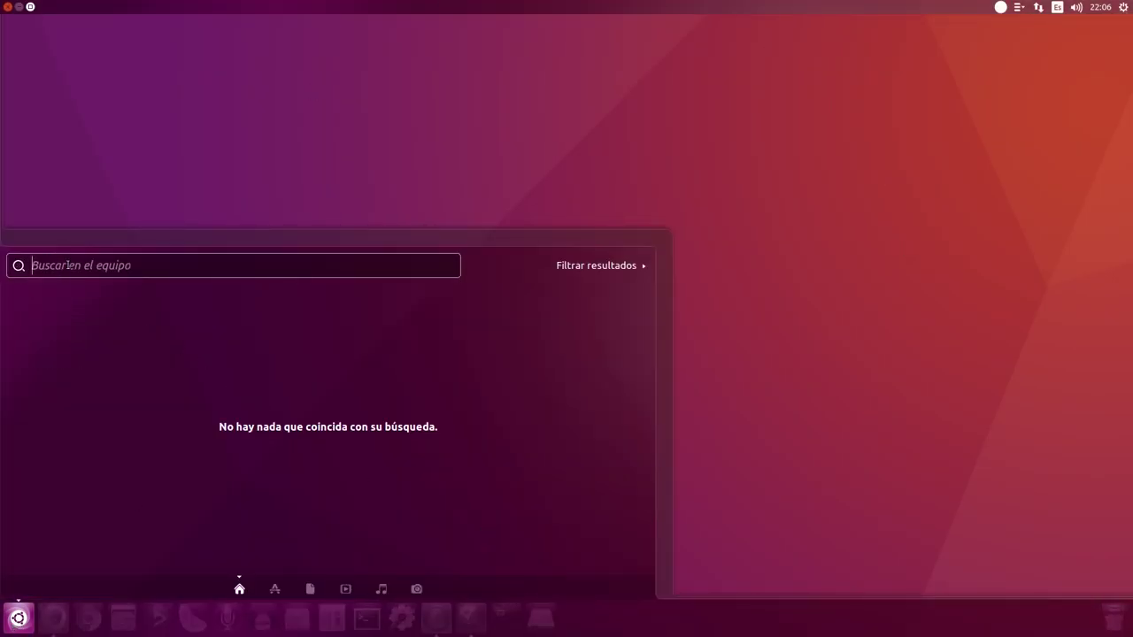
left_click(782, 379)
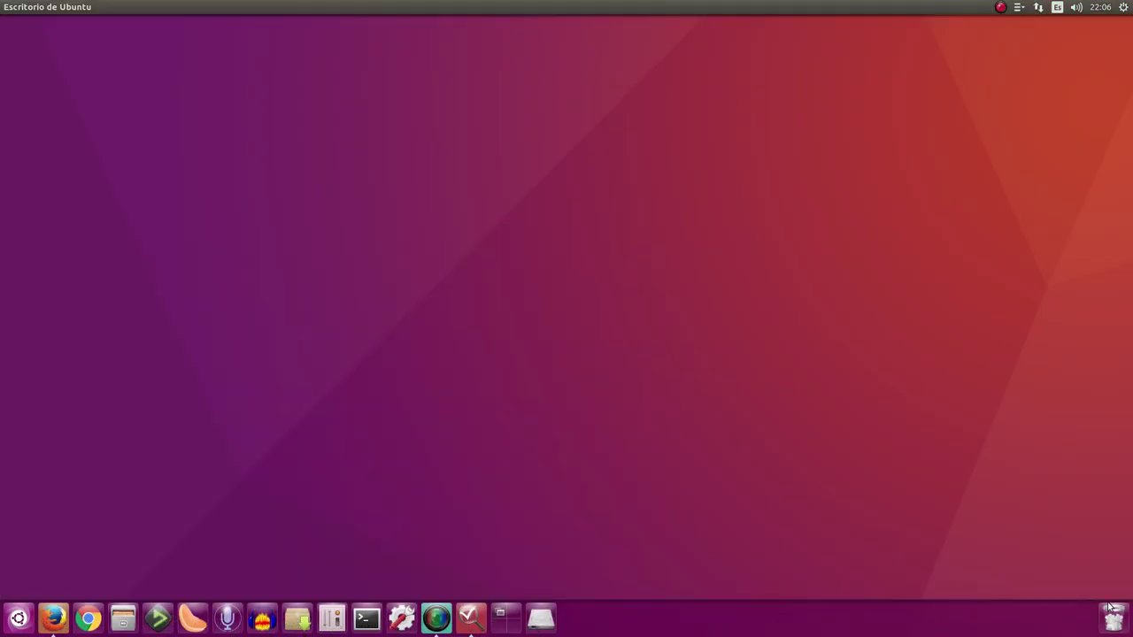
left_click(19, 619)
left_click(797, 390)
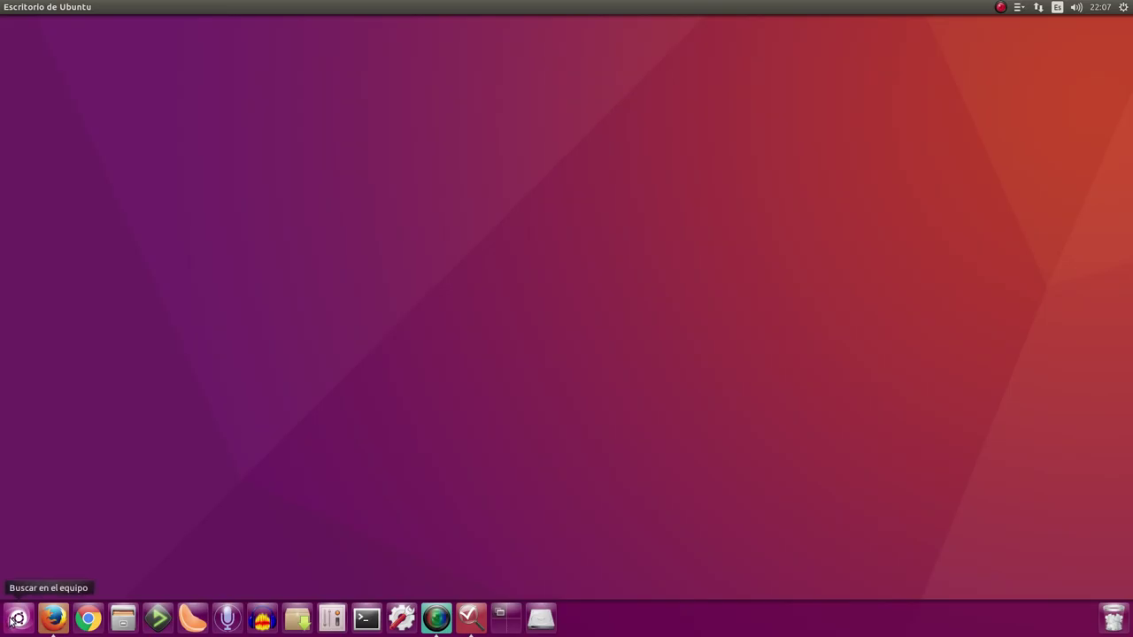
Open the personal folder in Files, move its window away from the launcher, view the Dash over it, and close both.
left_click(122, 617)
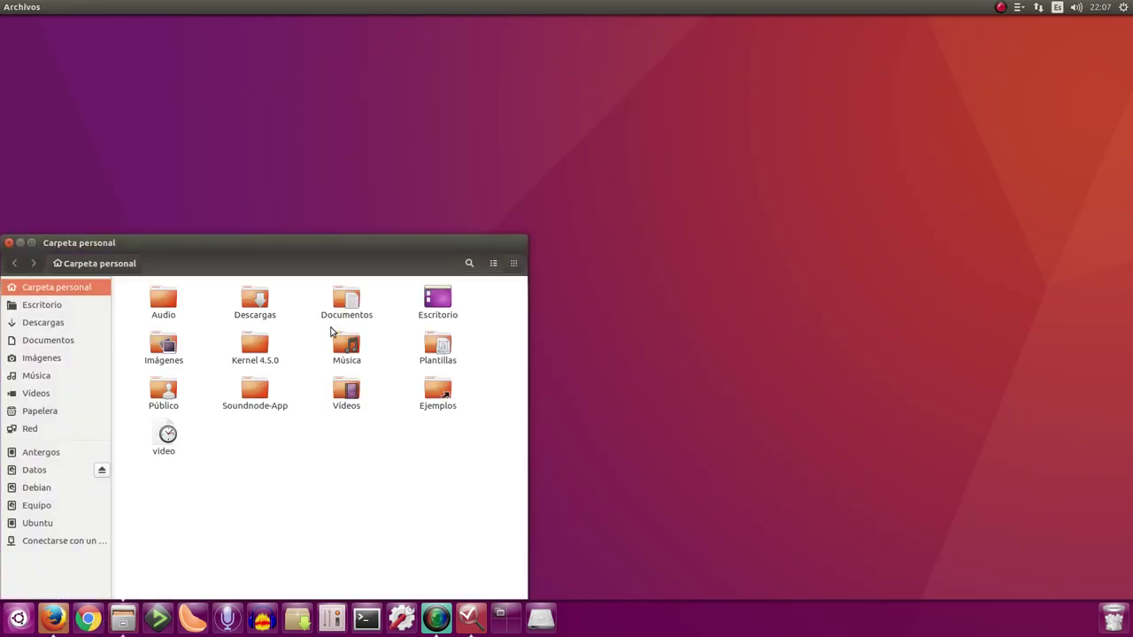
left_click_drag(227, 246, 752, 85)
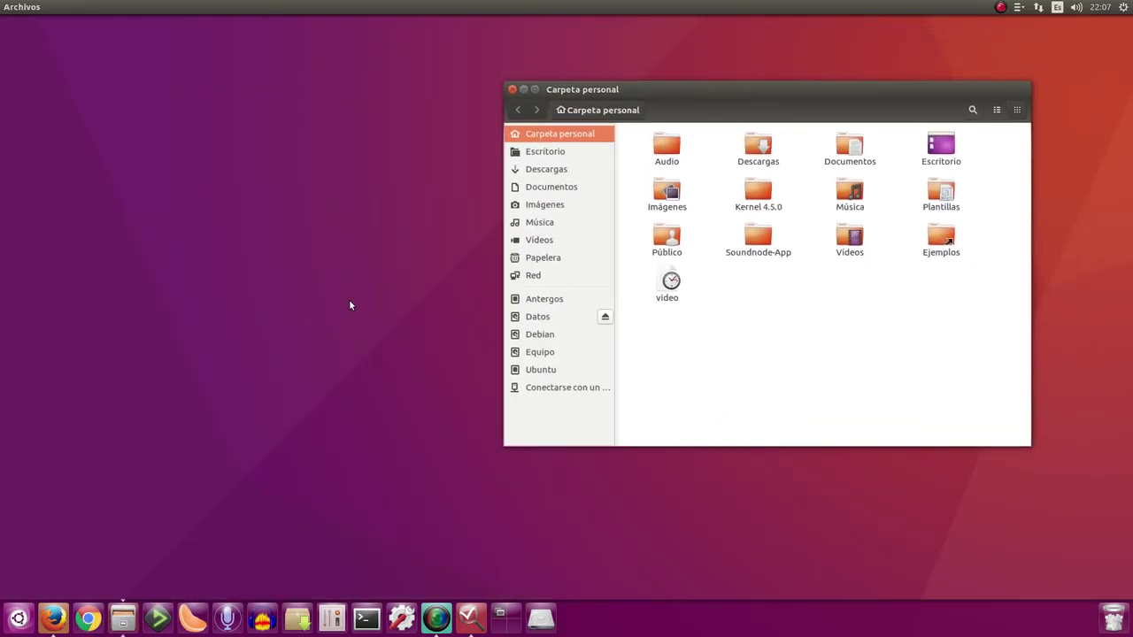
left_click(18, 618)
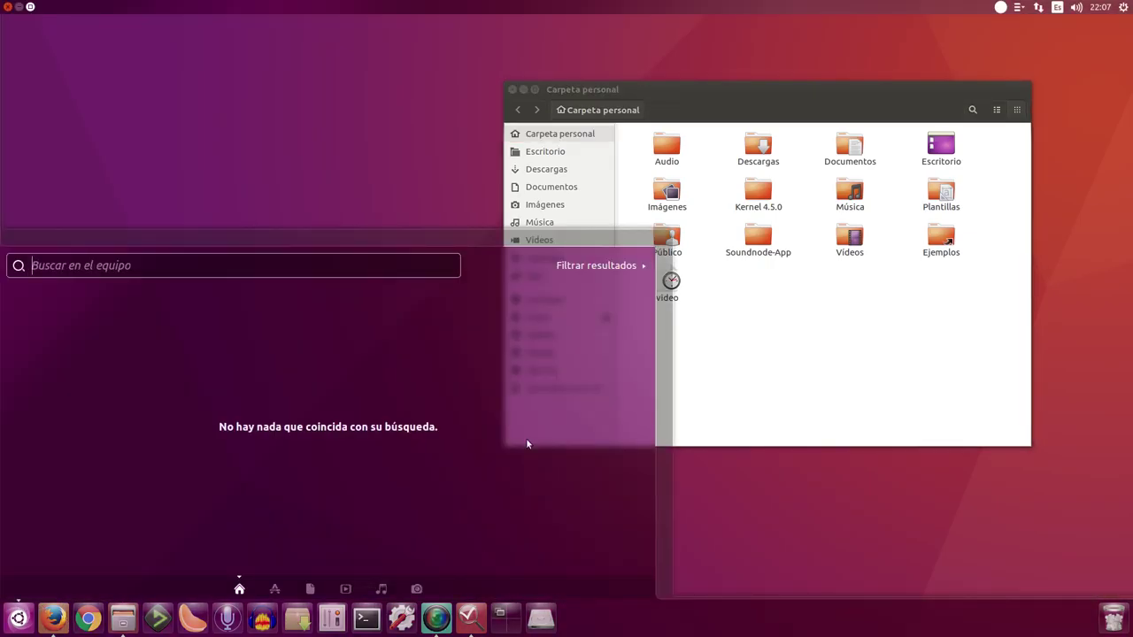
key("Escape")
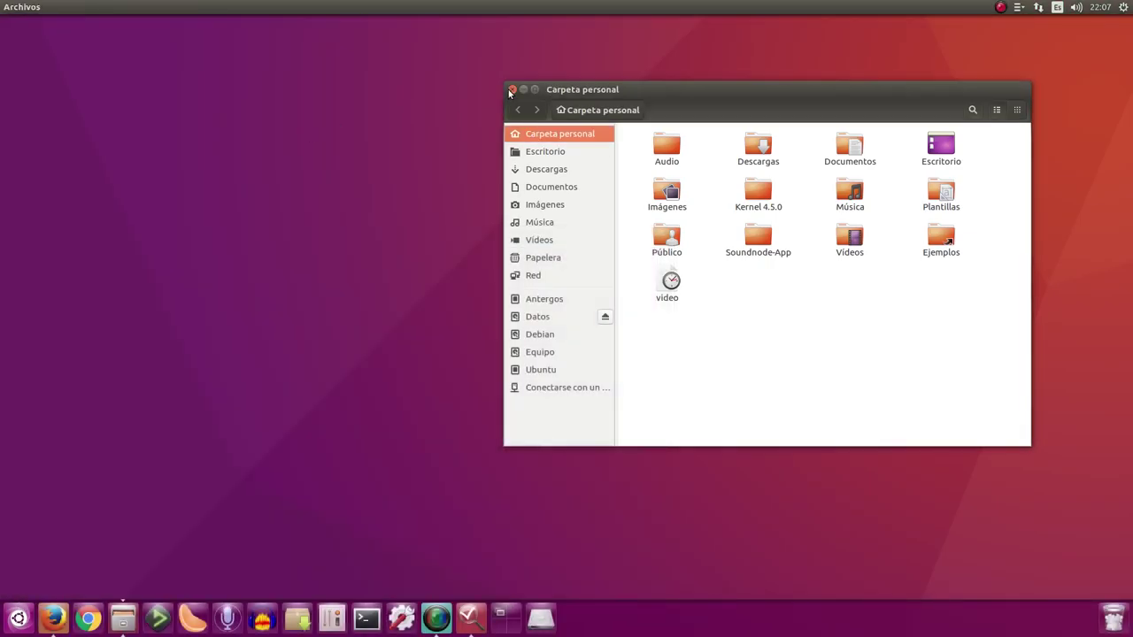
left_click(512, 89)
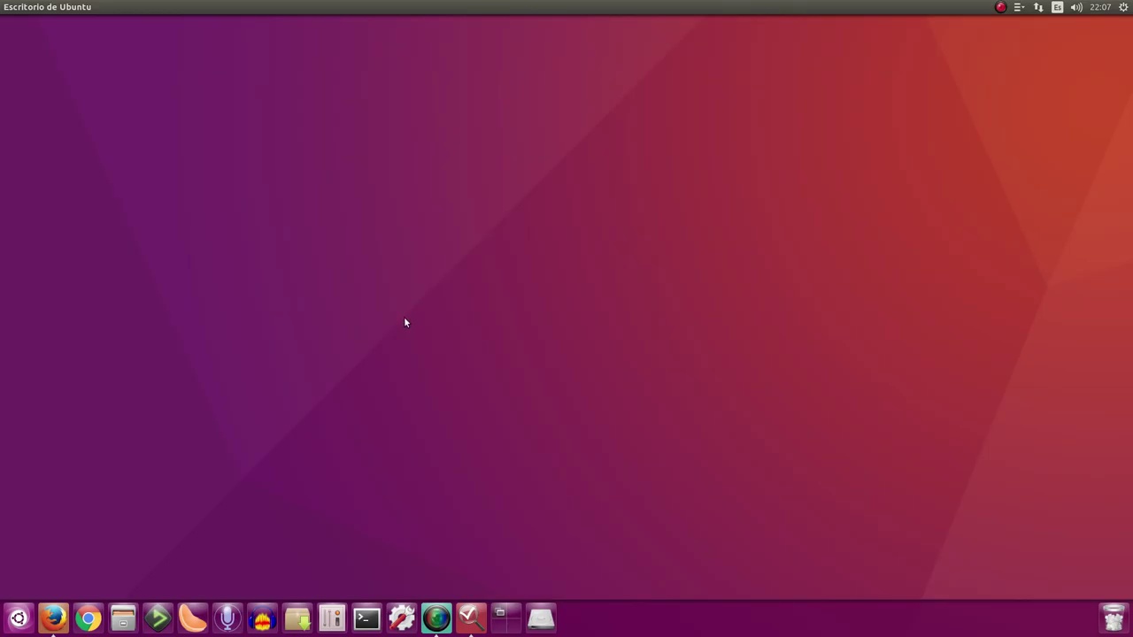
View the workspace overview with the workspace switcher and return to the desktop.
left_click(505, 618)
left_click(505, 617)
left_click(505, 618)
left_click(402, 430)
left_click(505, 618)
left_click(270, 155)
Open Unity Tweak Tool, move its window towards the middle of the desktop, and apply the Numix theme.
left_click(331, 618)
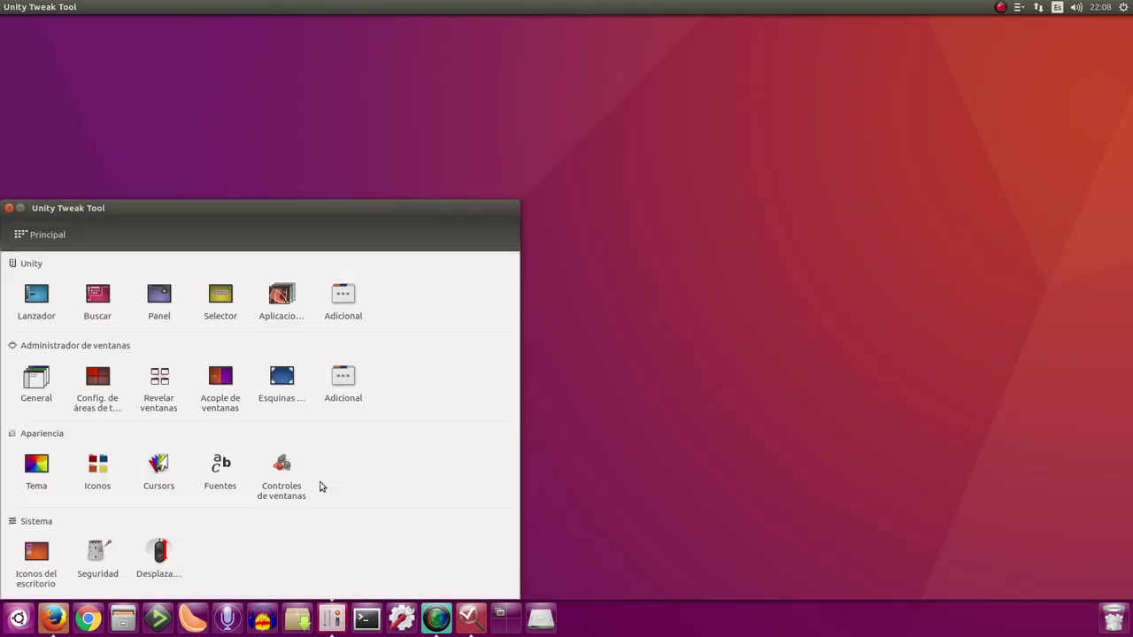
left_click_drag(233, 212, 619, 117)
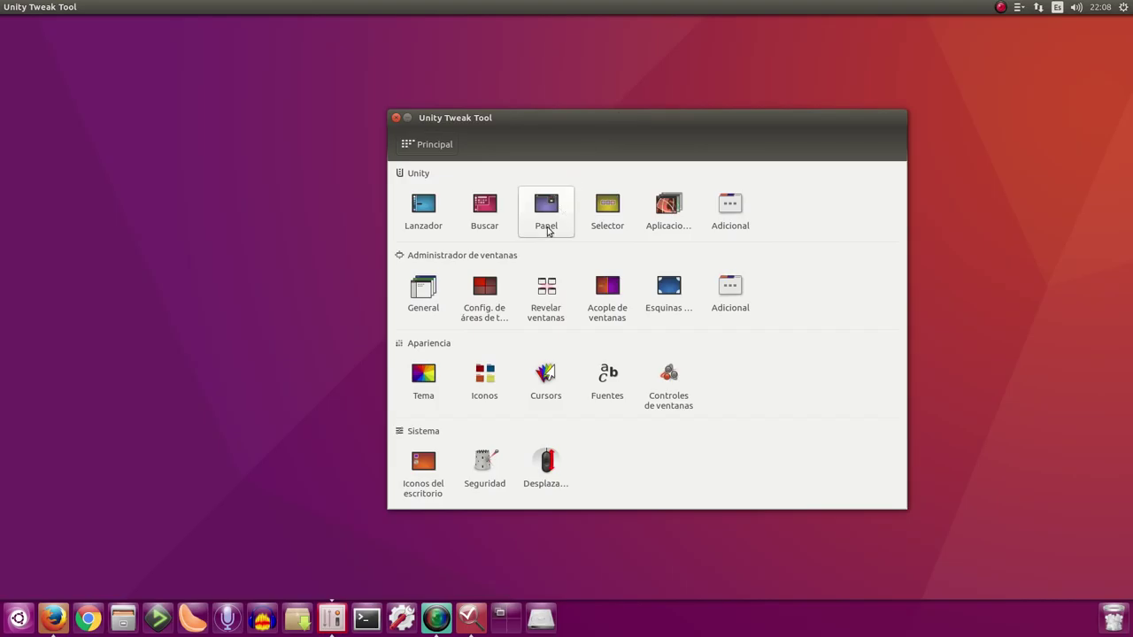
left_click(422, 375)
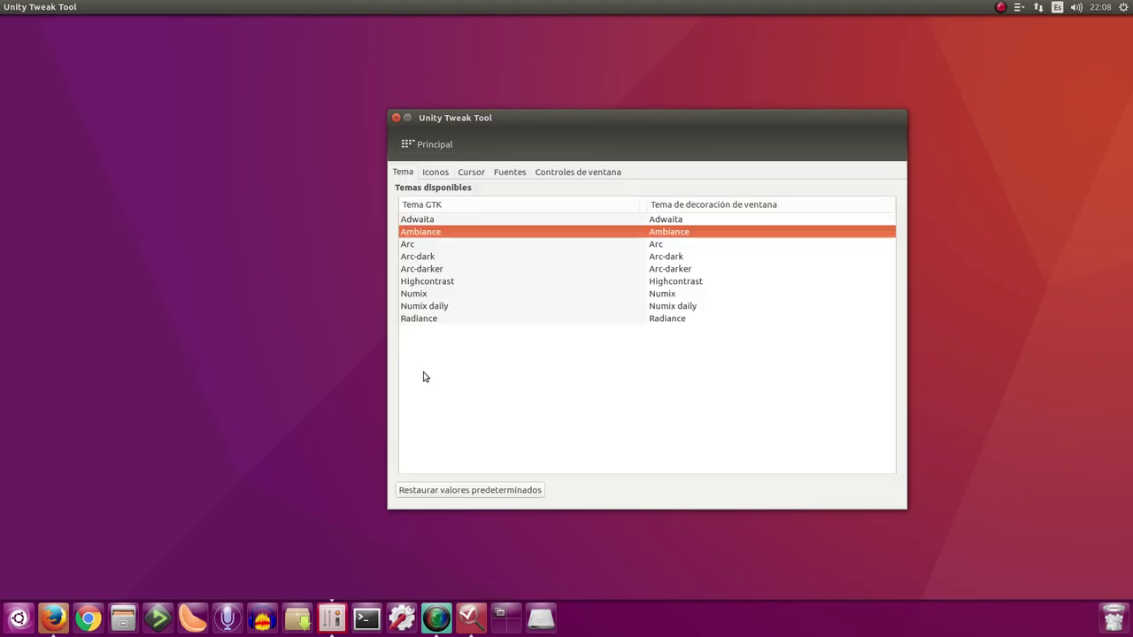
left_click(413, 294)
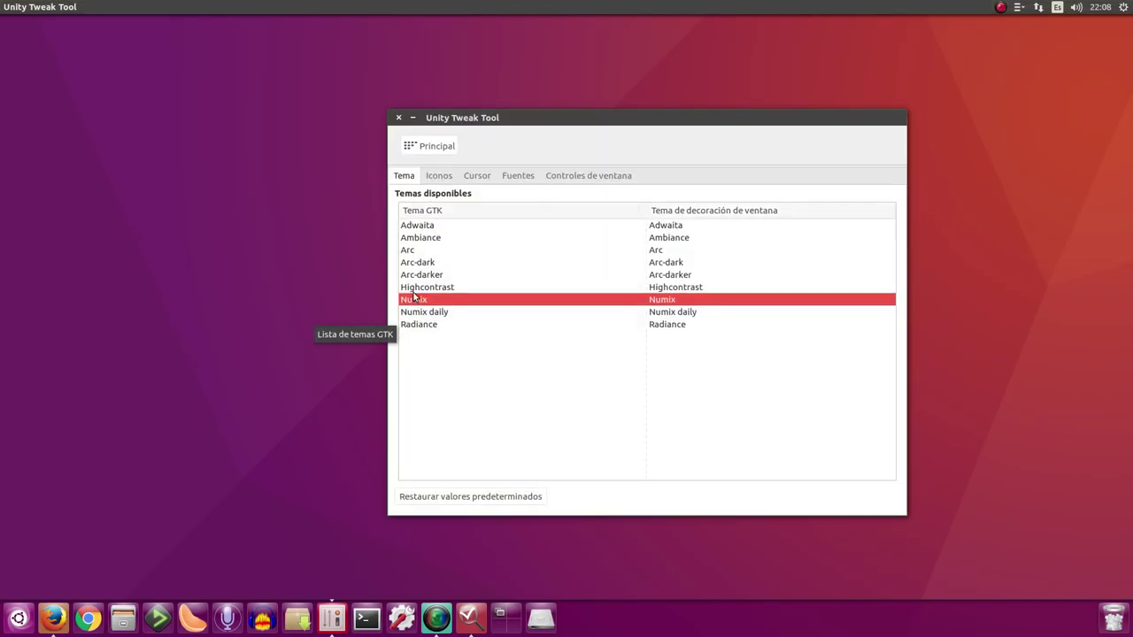
Set the icon theme to Numix-circle and close Unity Tweak Tool.
left_click(438, 177)
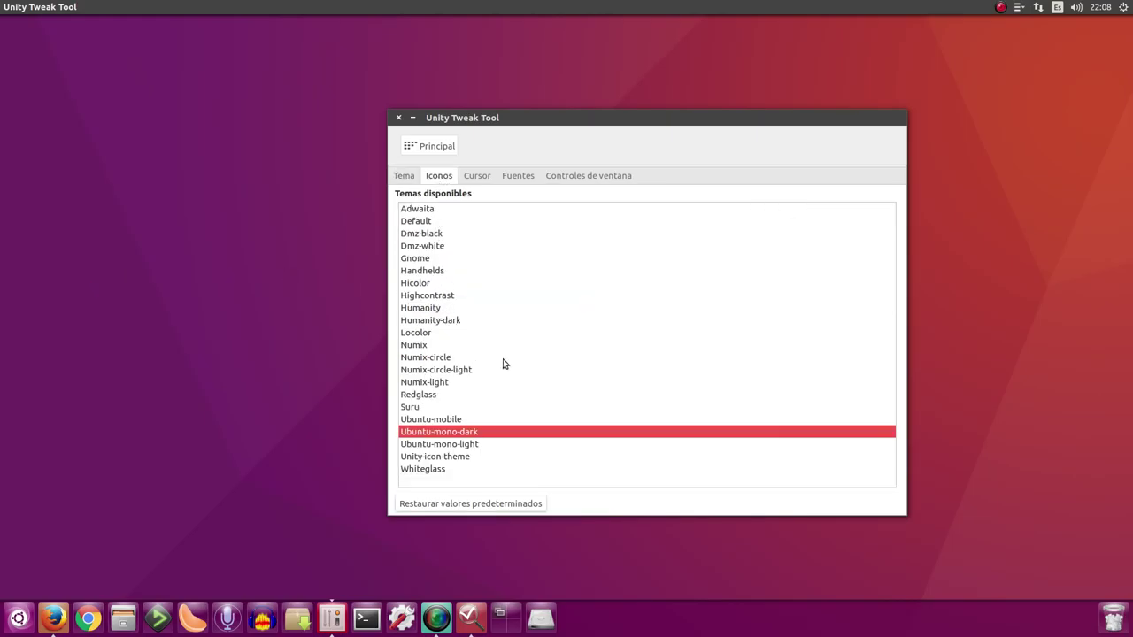
left_click(451, 359)
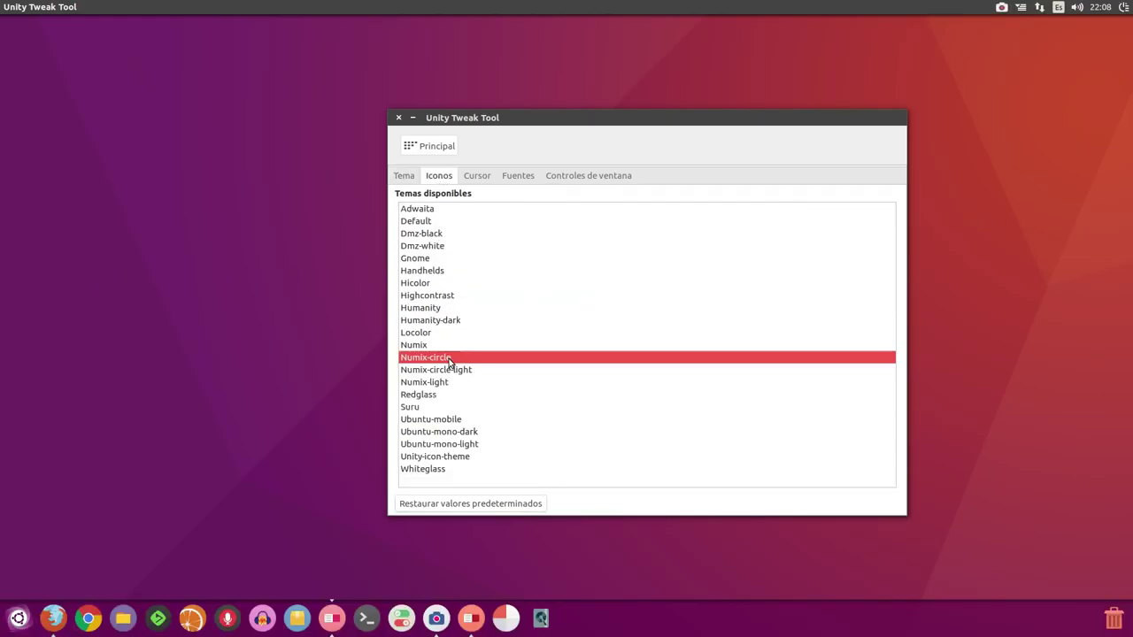
left_click(399, 118)
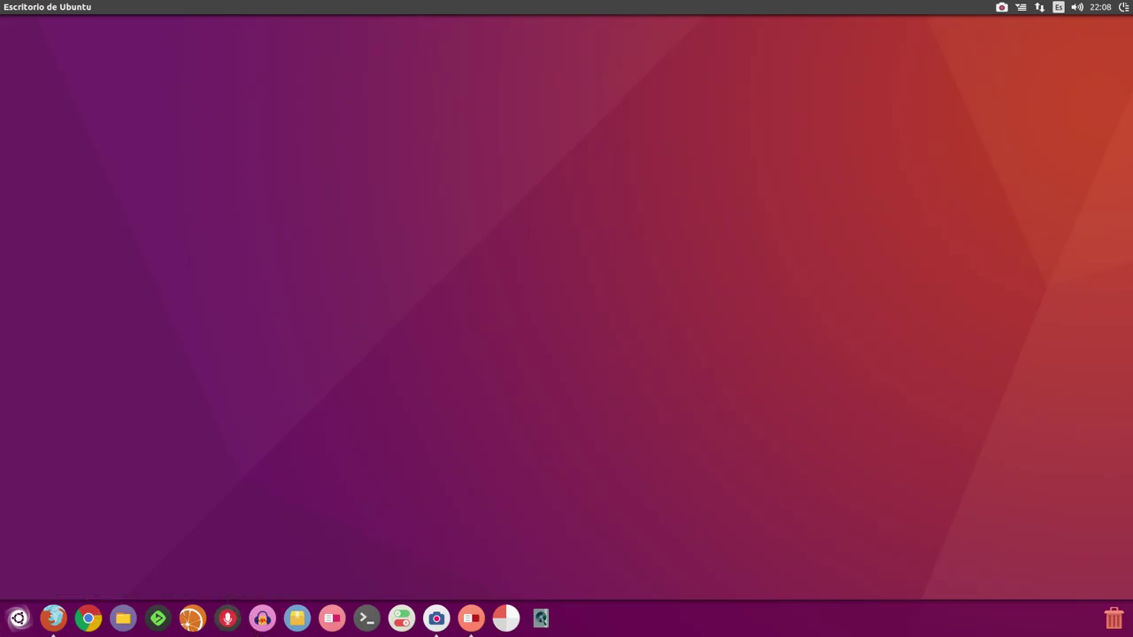
View the Dash with the Numix look applied and close it again.
left_click(18, 619)
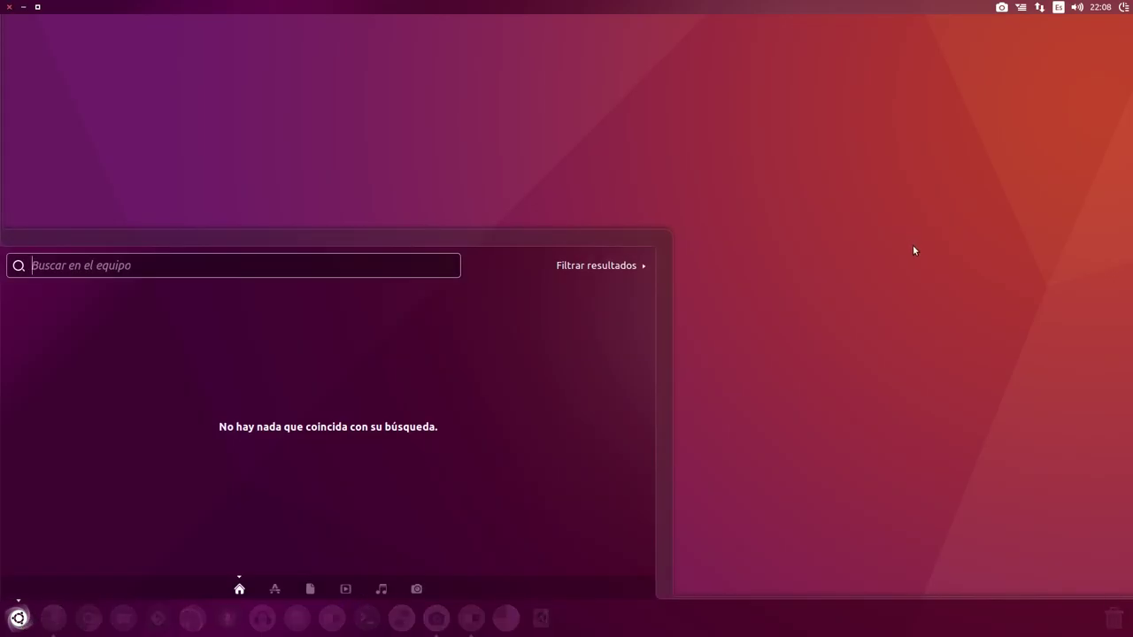
left_click(979, 230)
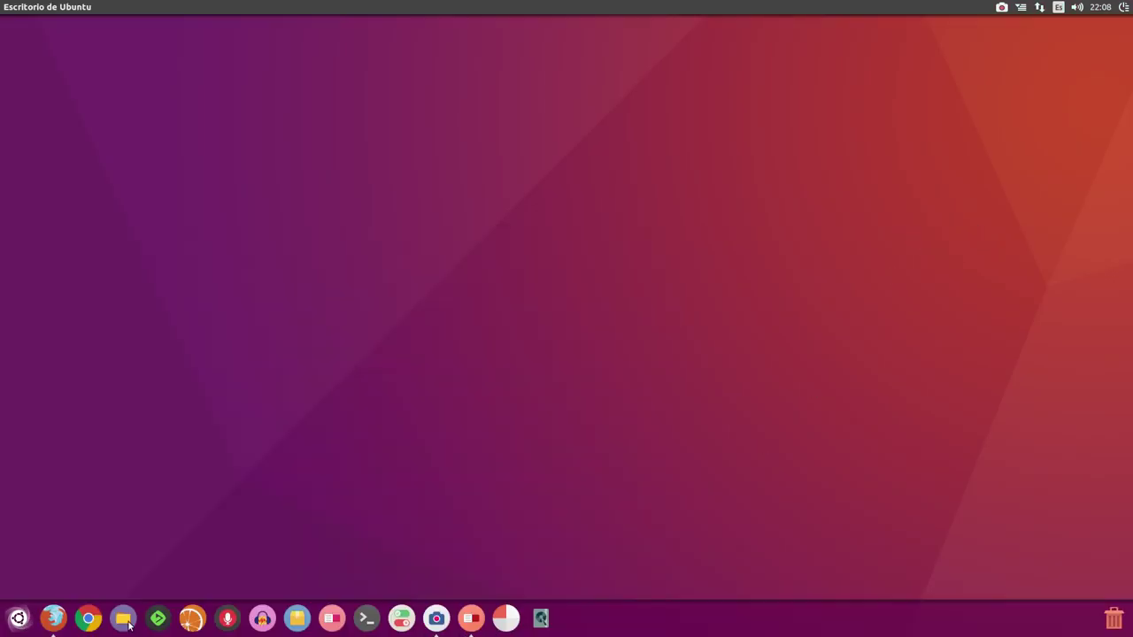
left_click(18, 619)
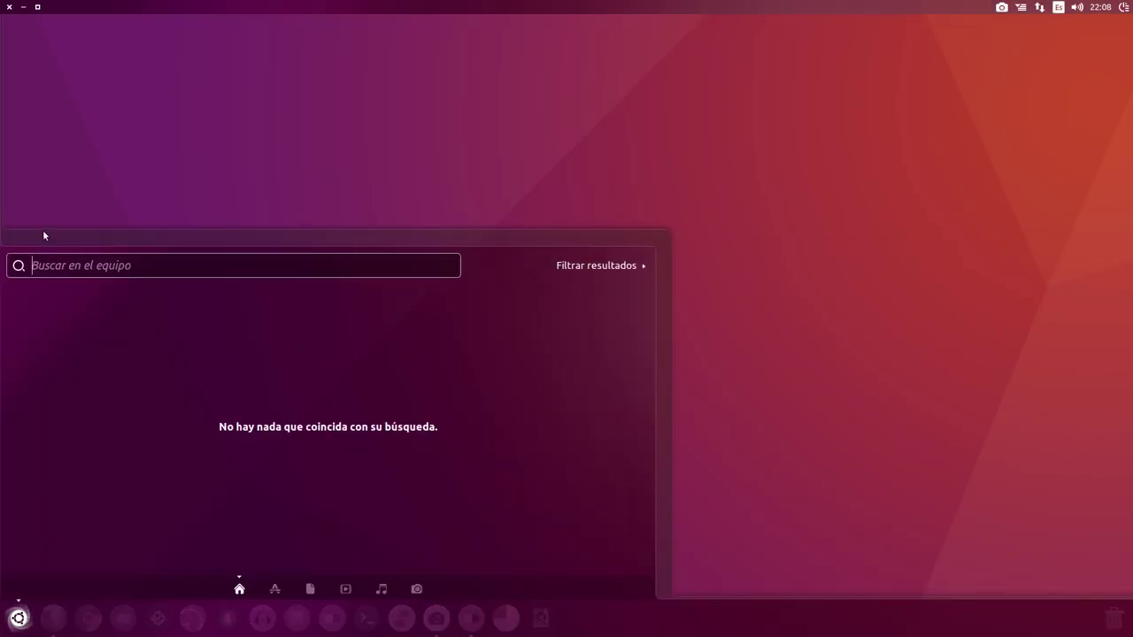
left_click(165, 268)
left_click(801, 346)
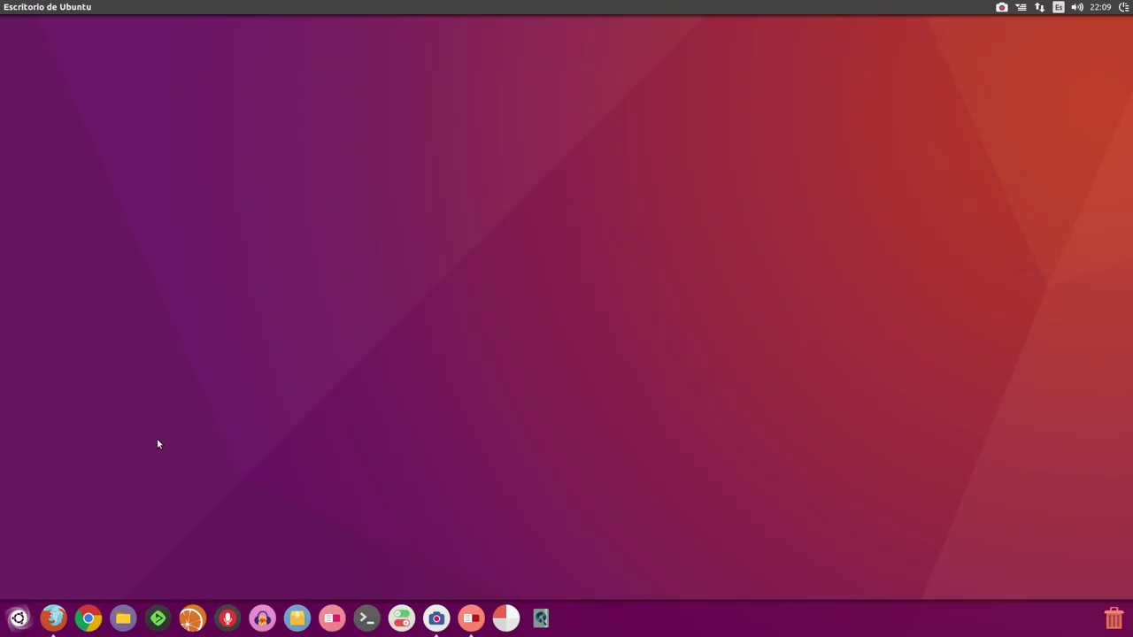
Show the personal folder in Files with the Numix-circle icons, move its window towards the middle of the desktop, and close it.
left_click(123, 618)
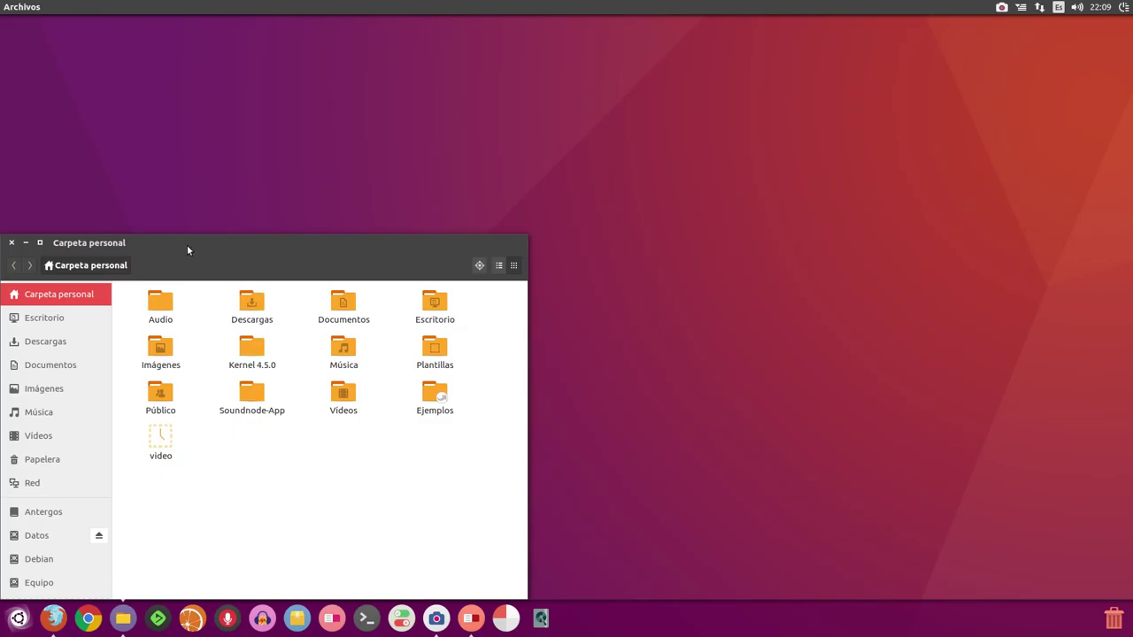
left_click_drag(188, 250, 528, 135)
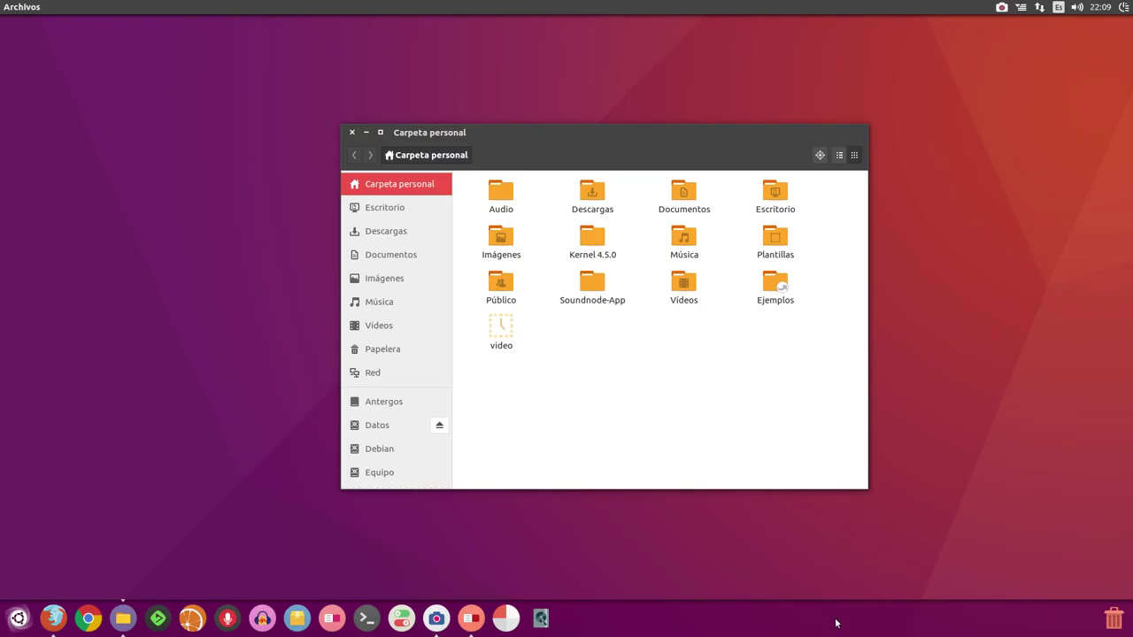
left_click(353, 133)
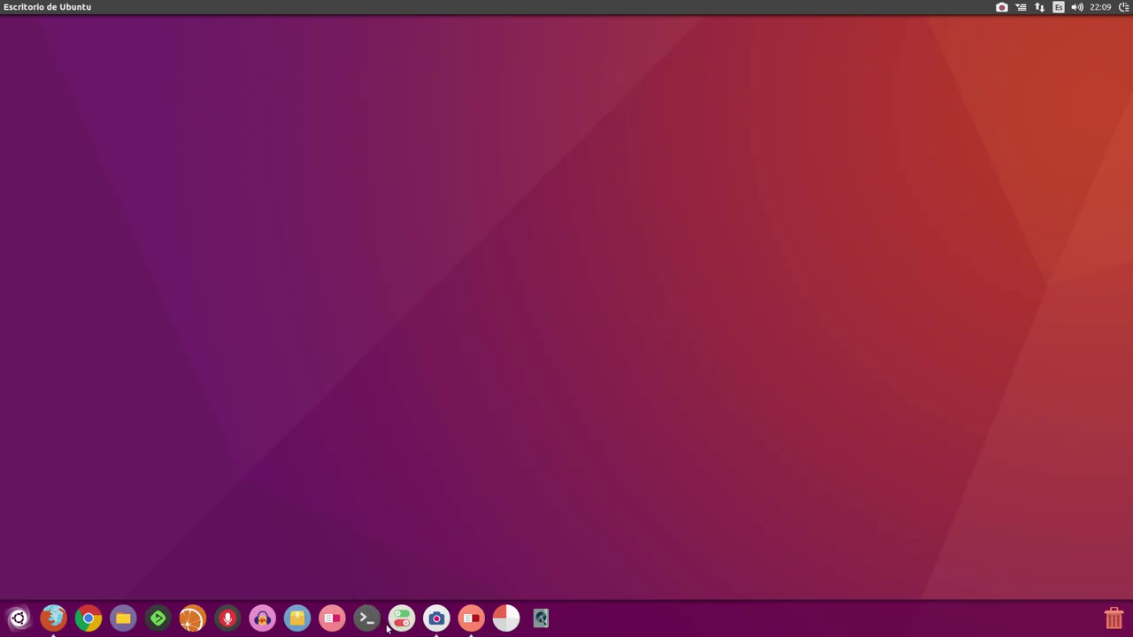
Open Unity Tweak Tool, move its window towards the middle of the desktop, and apply the Ambiance theme with Ubuntu-mono-dark icons.
left_click(339, 612)
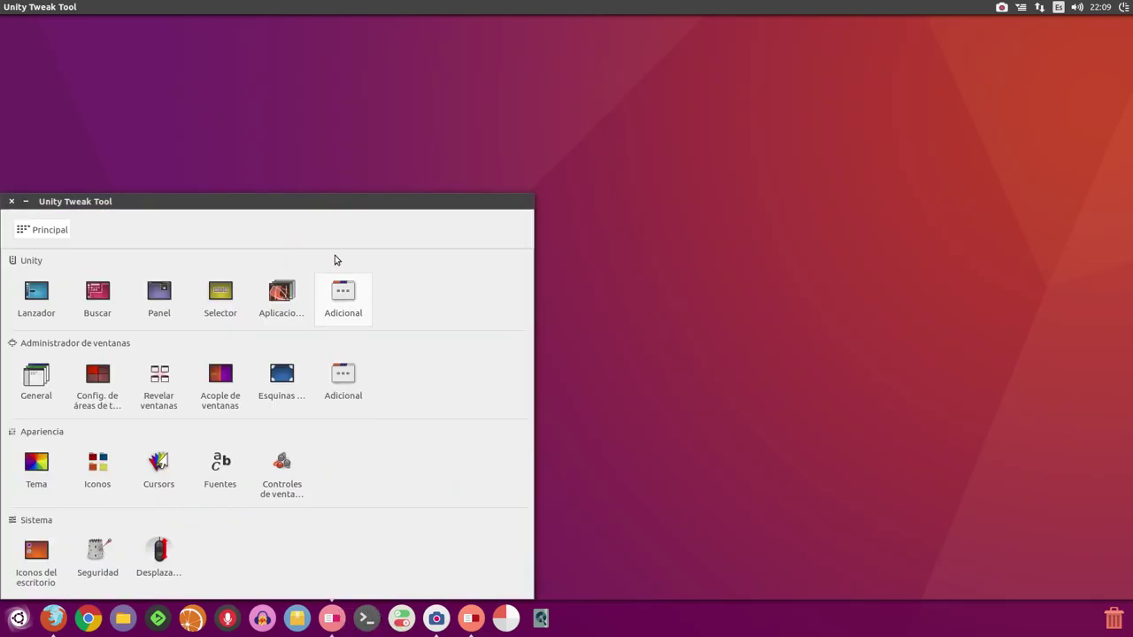
left_click_drag(303, 199, 634, 55)
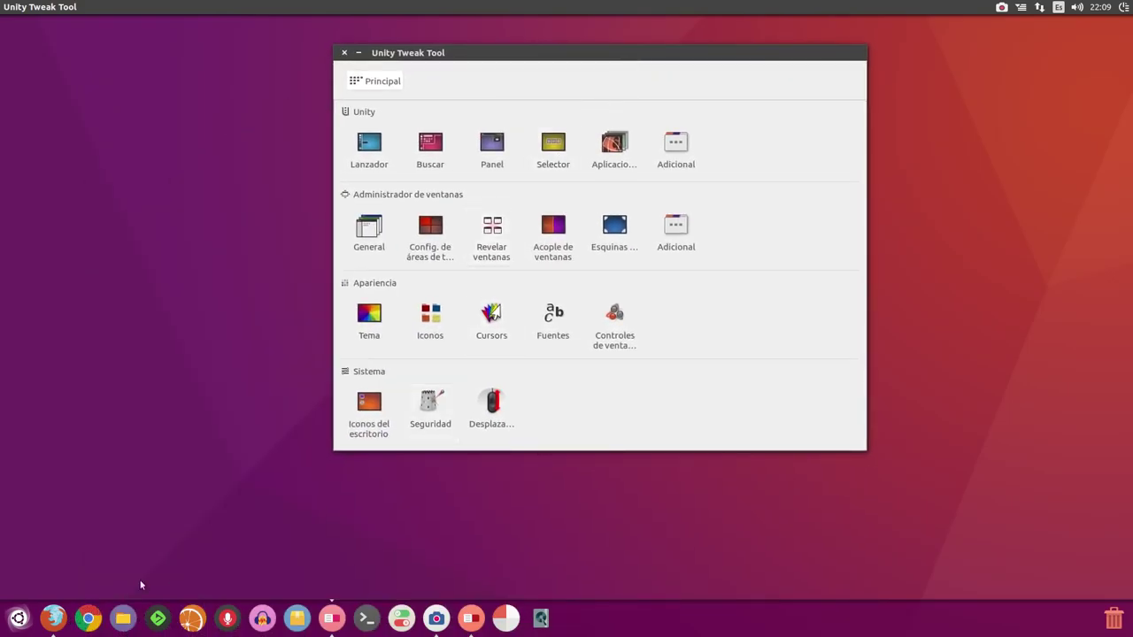
left_click(373, 324)
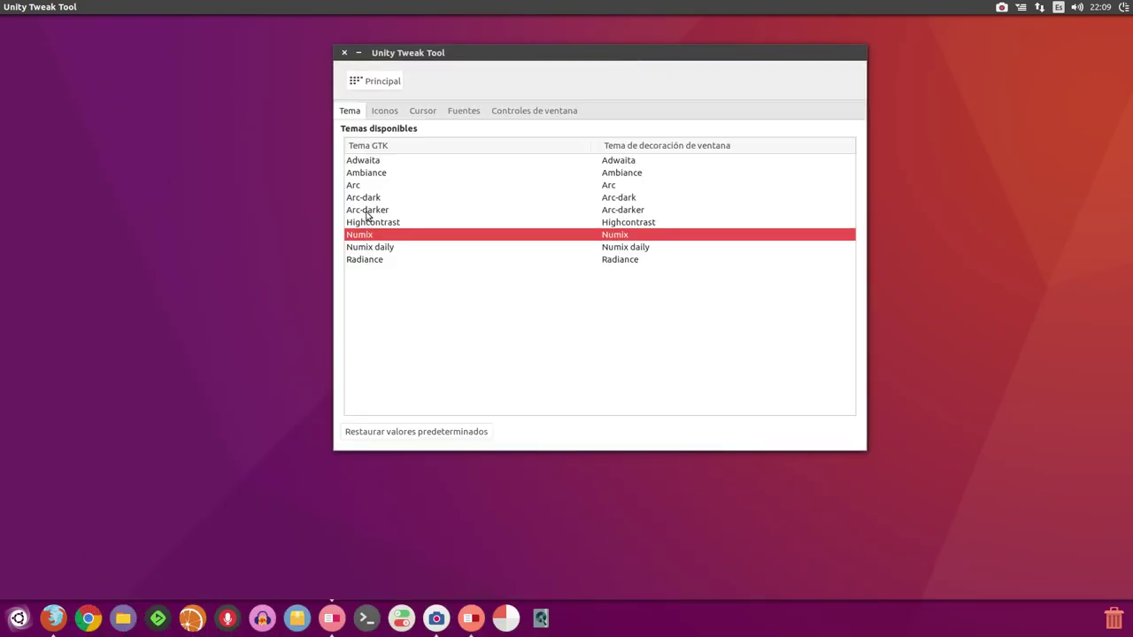
left_click(360, 174)
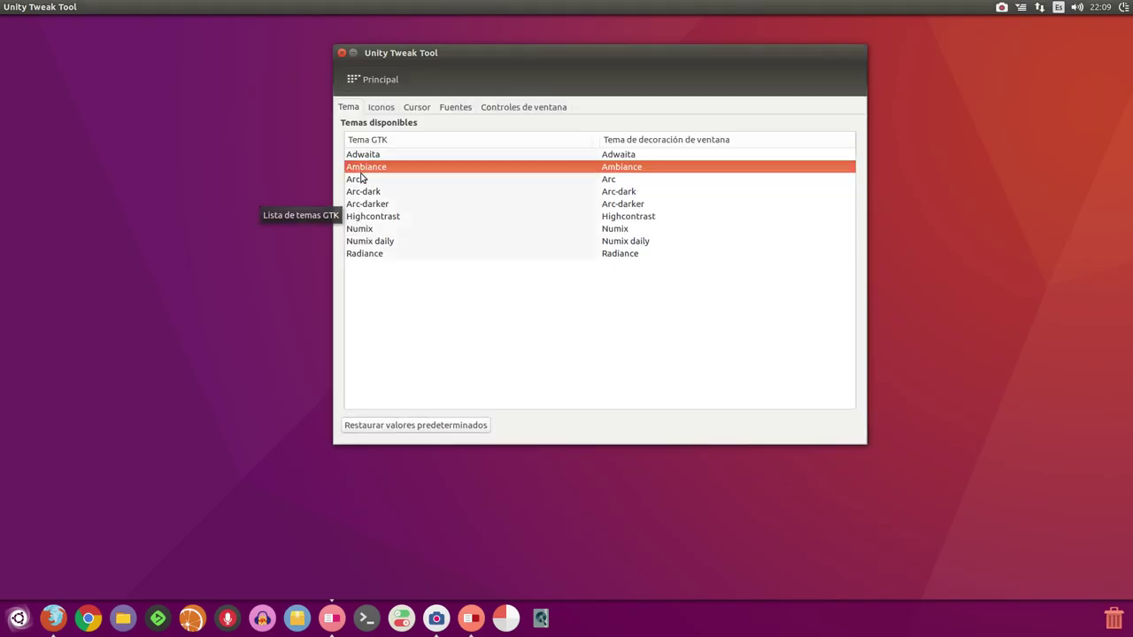
left_click(389, 108)
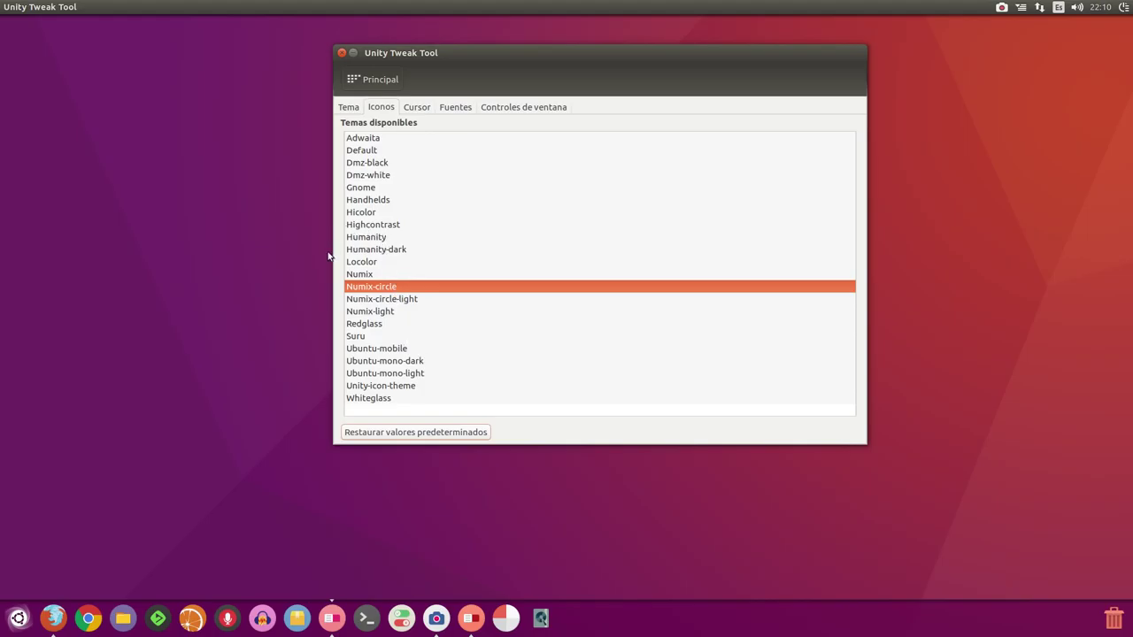
left_click(378, 362)
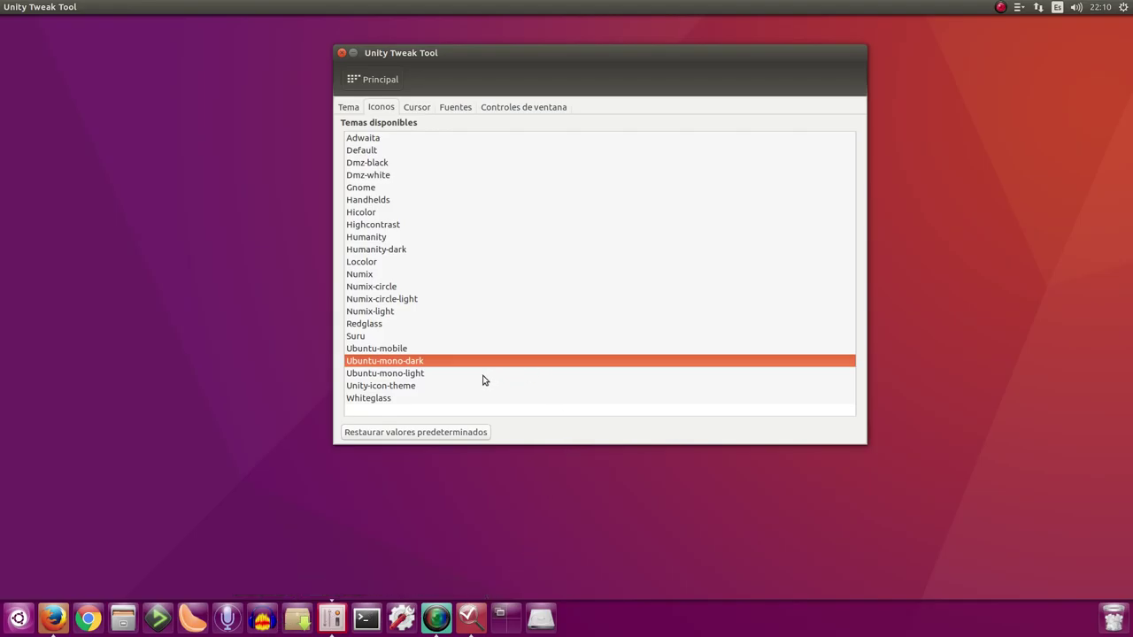
Restore the Numix-circle icons and the Numix theme, and close Unity Tweak Tool.
left_click(364, 276)
left_click(372, 287)
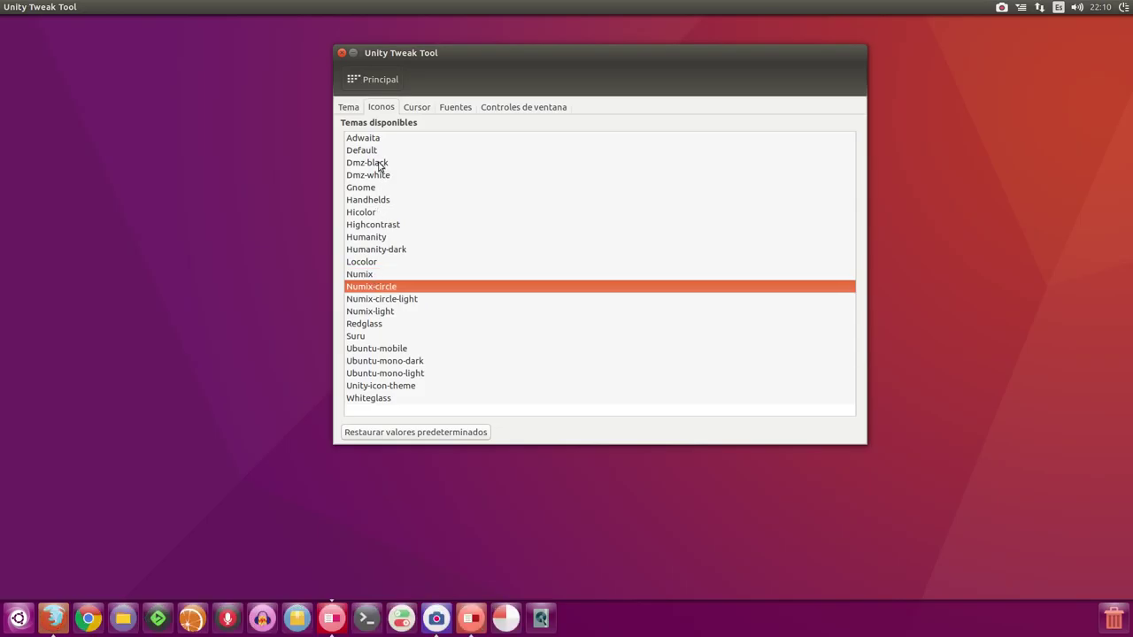
left_click(352, 109)
left_click(361, 229)
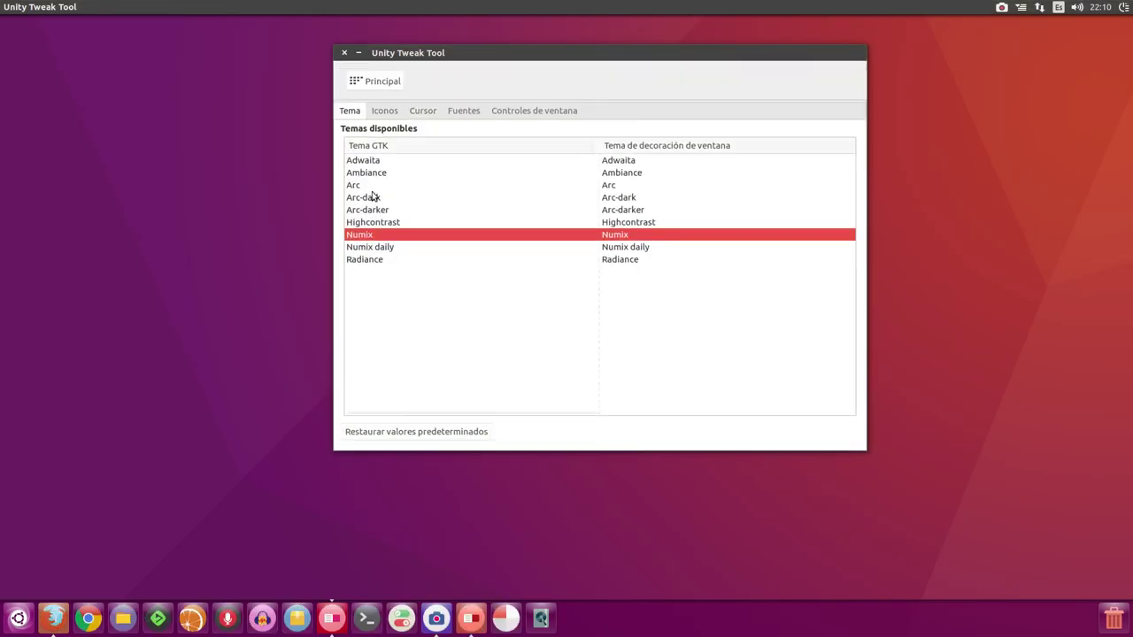
left_click(369, 87)
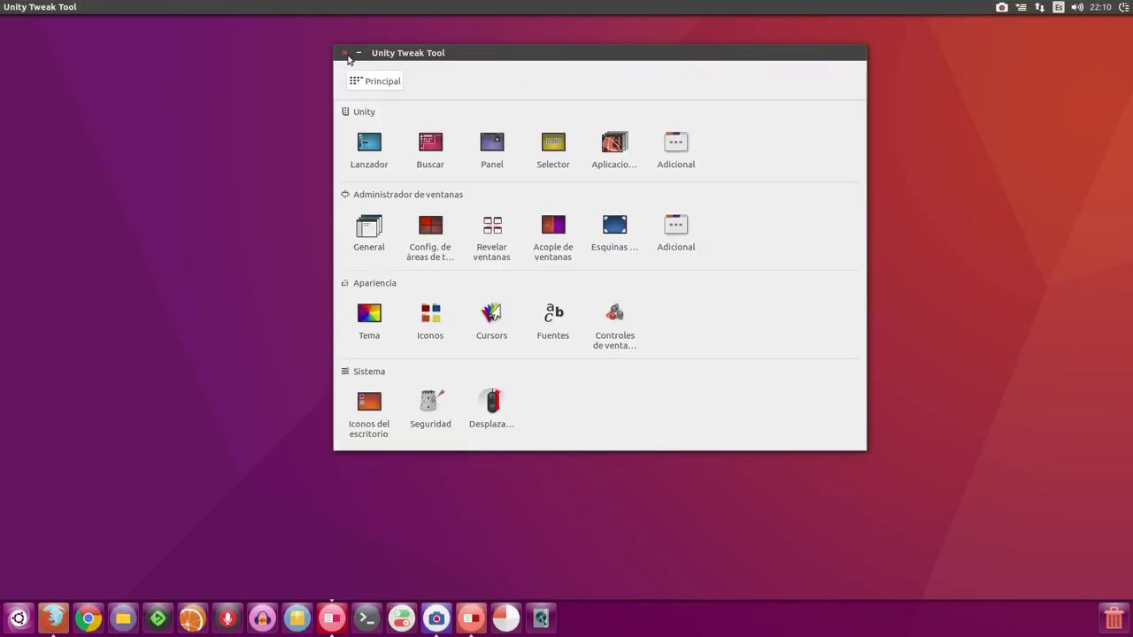
left_click(345, 53)
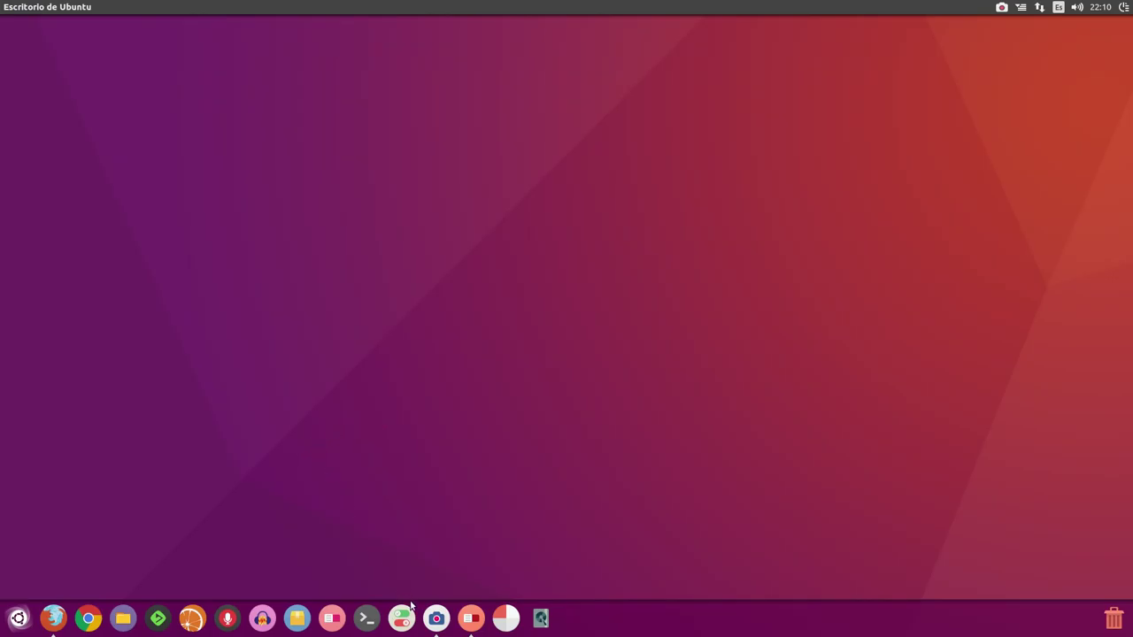
Show the Unity launcher settings in the dconf Editor, shift its window slightly, and close it.
left_click(463, 626)
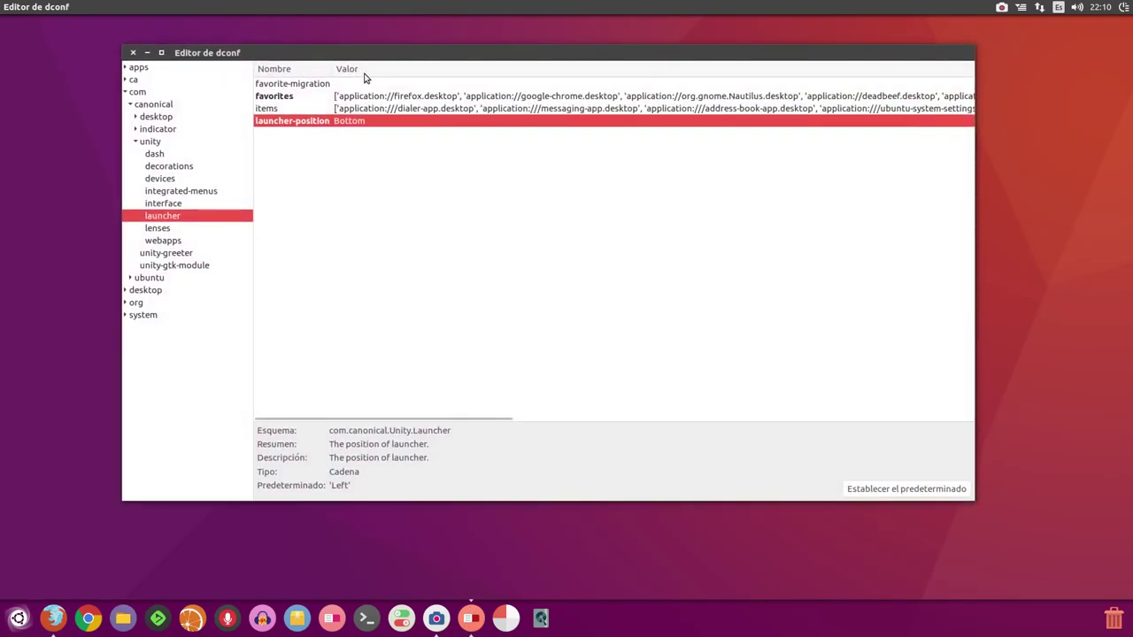
left_click_drag(388, 57, 420, 56)
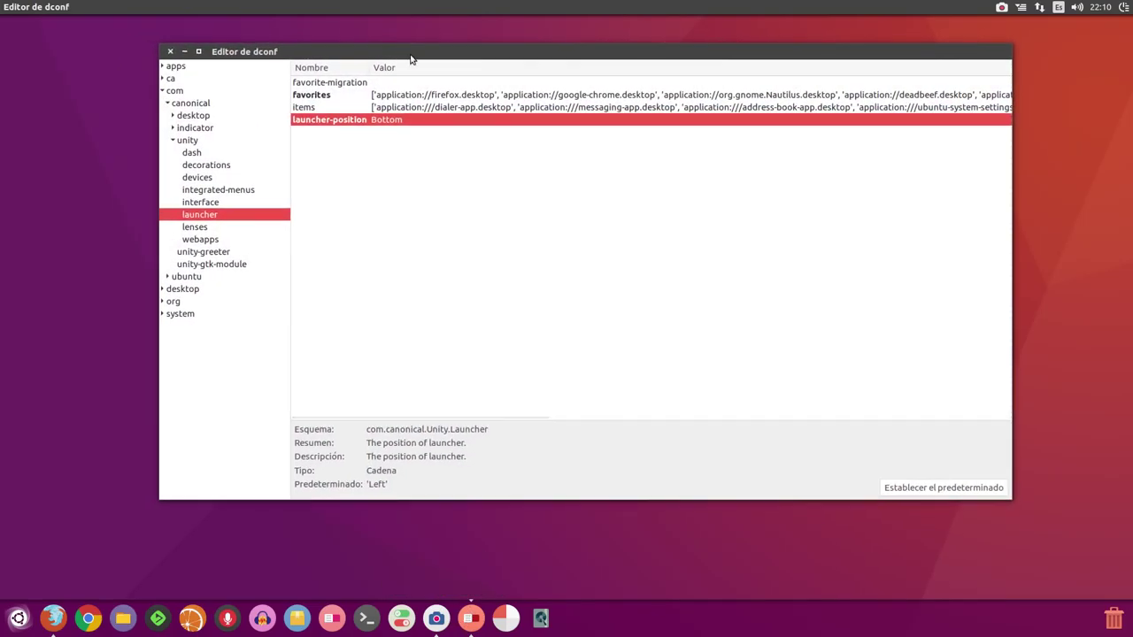
left_click(170, 51)
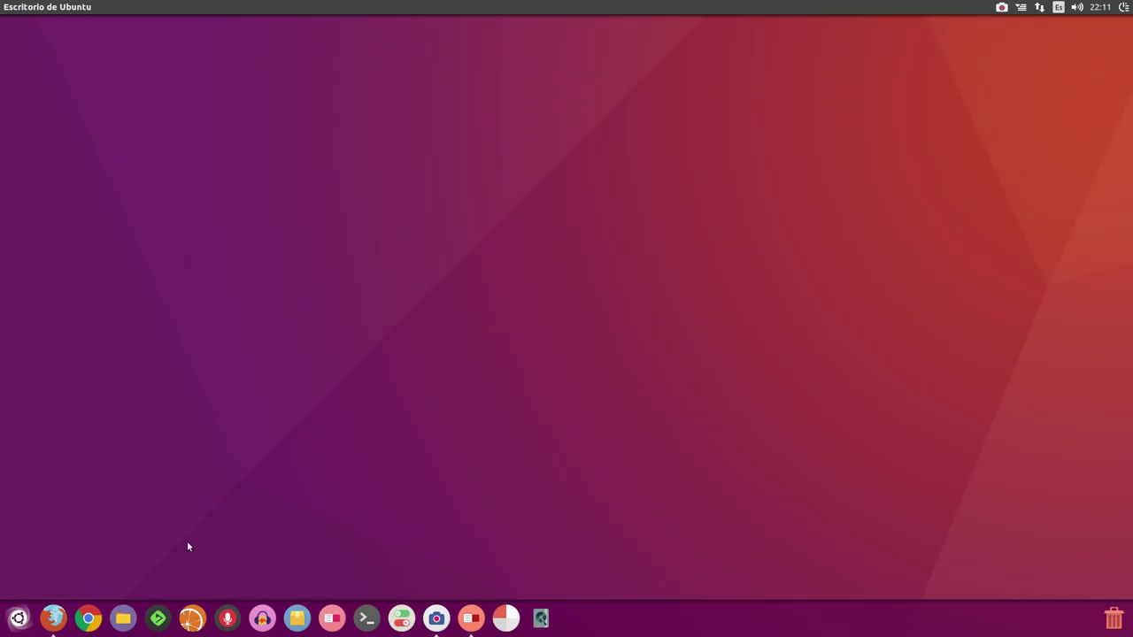
Reopen the dconf Editor, set launcher-position to Left for the Unity launcher, and close the editor.
left_click(471, 617)
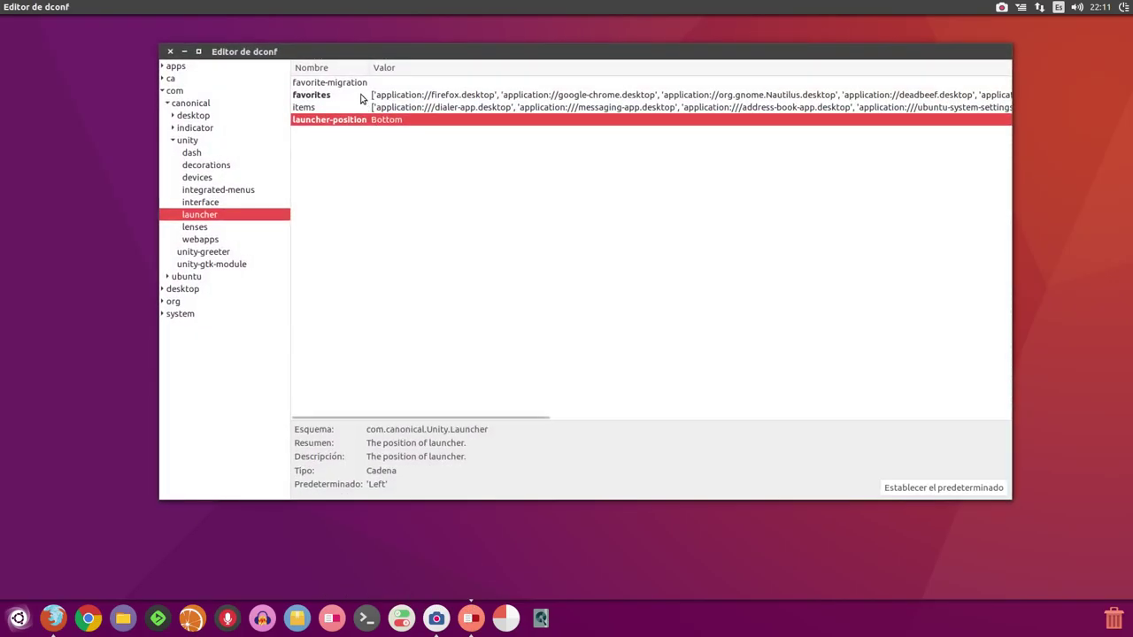
left_click(384, 121)
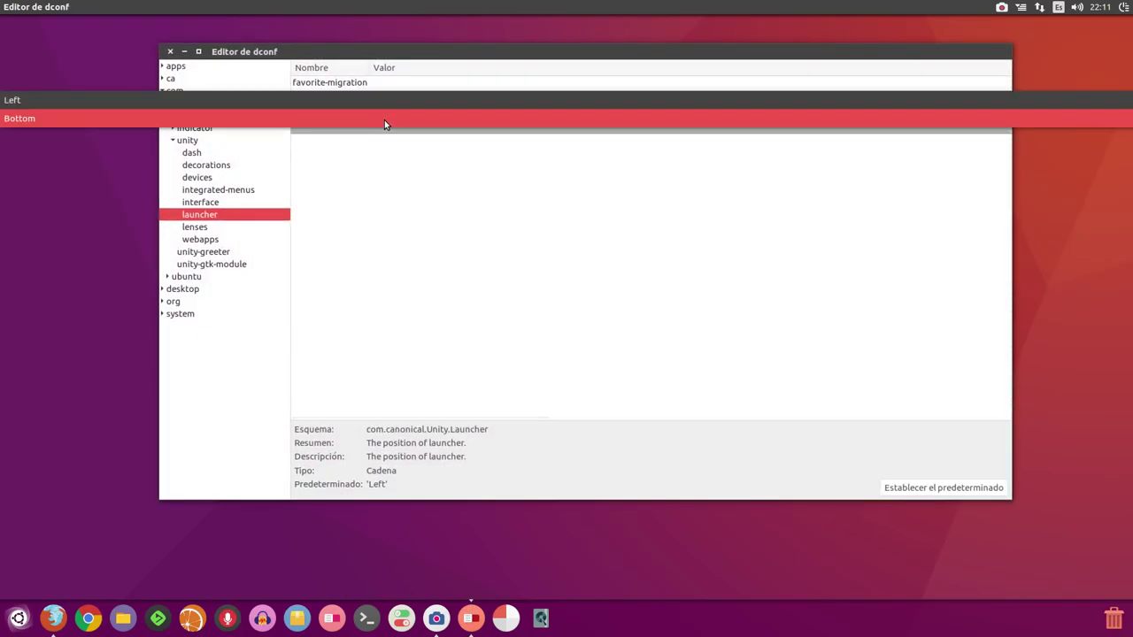
left_click(29, 101)
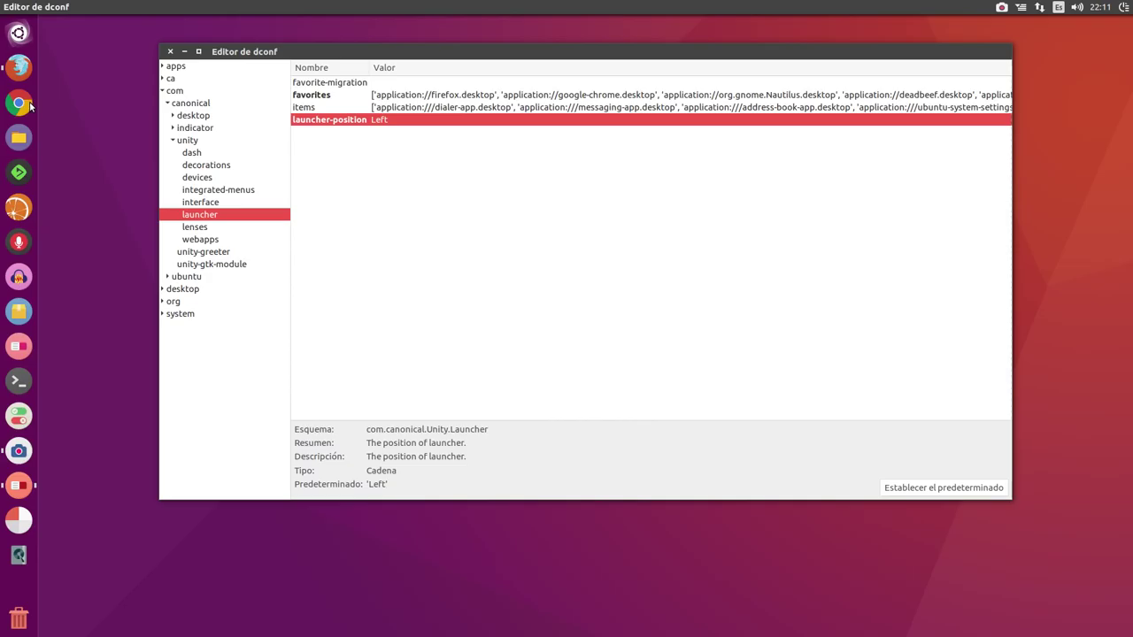
left_click(171, 52)
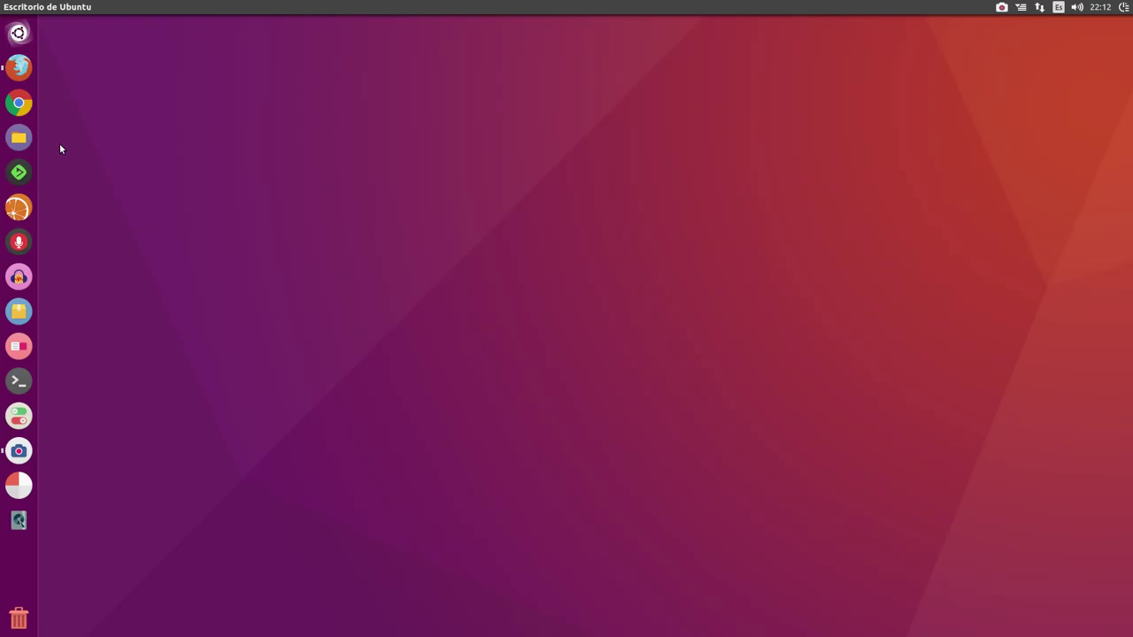
Open Unity Tweak Tool, arrange its window beside the SimpleScreenRecorder window, and minimise Unity Tweak Tool.
left_click(14, 344)
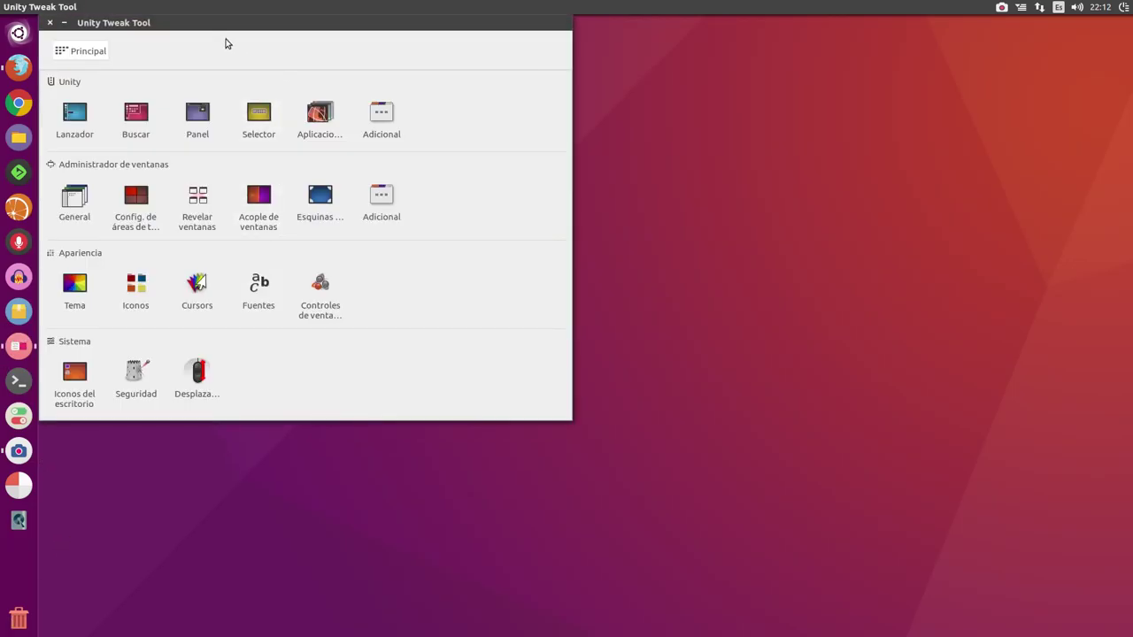
left_click_drag(221, 28, 478, 117)
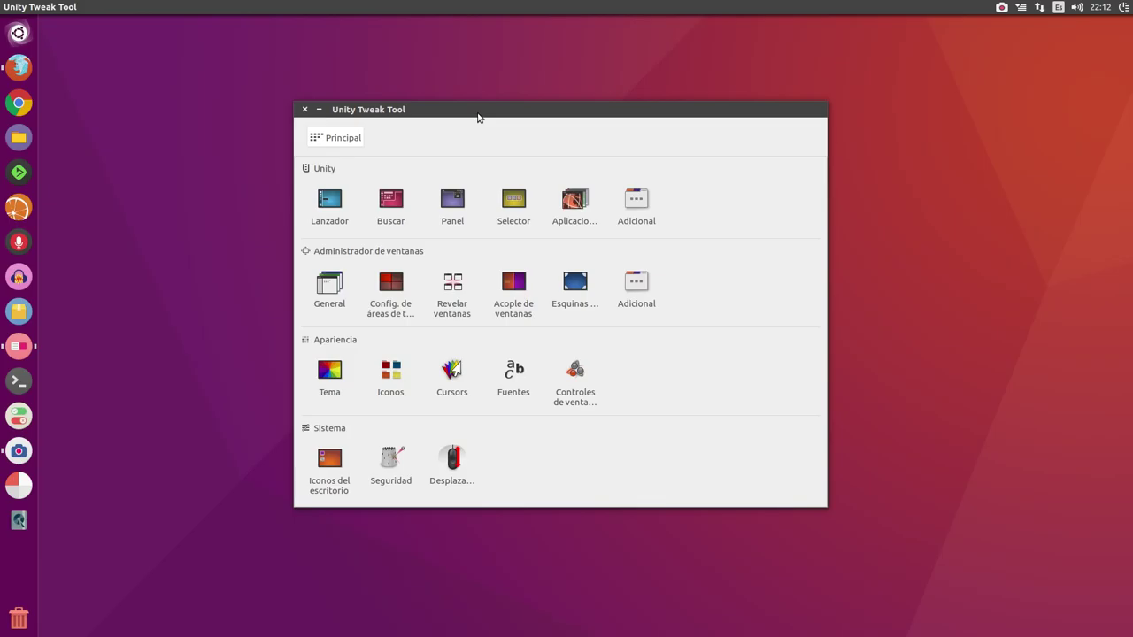
left_click_drag(473, 115, 250, 50)
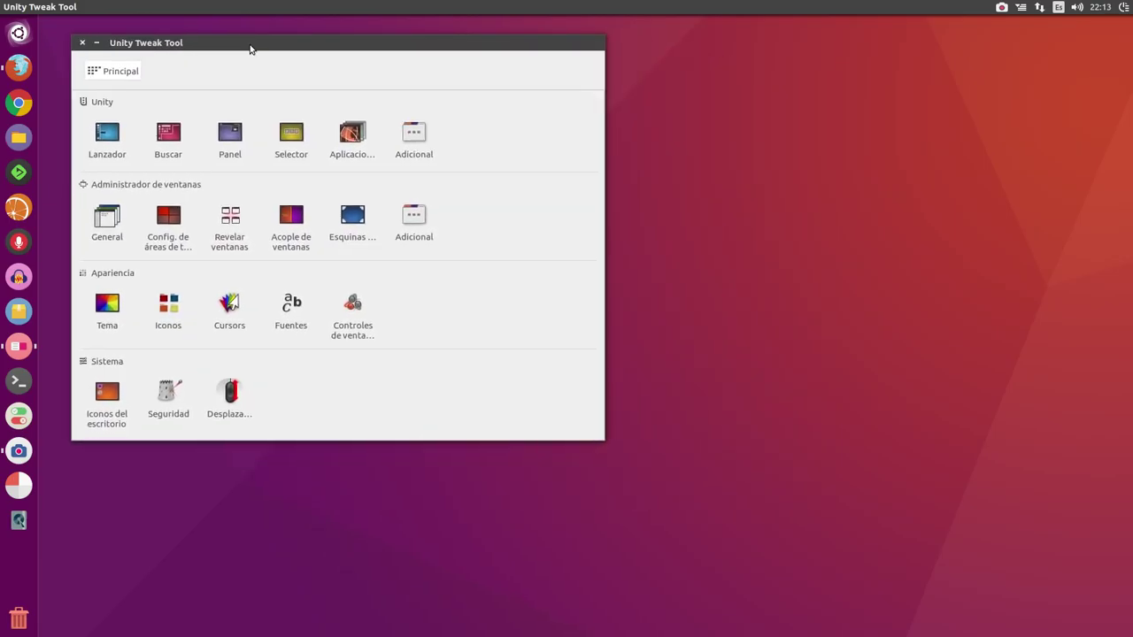
left_click(19, 451)
left_click_drag(846, 95, 894, 77)
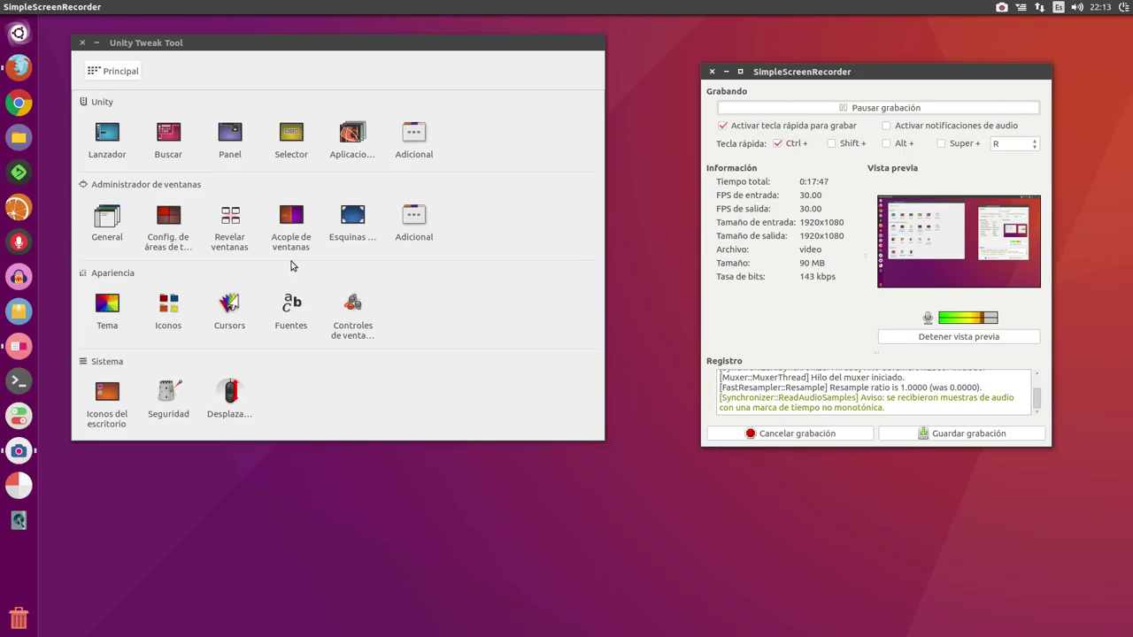
left_click(82, 43)
Search the Dash for "dc", open the dconf Editor, move its window clear of the desktop edge, and close it.
key("super")
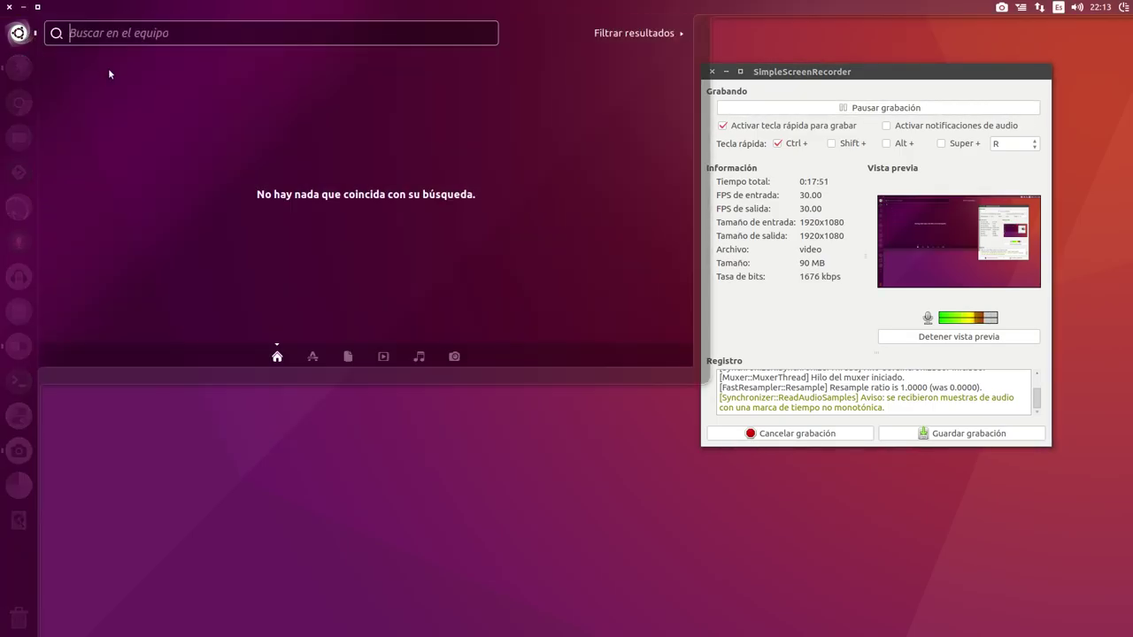
type("dc")
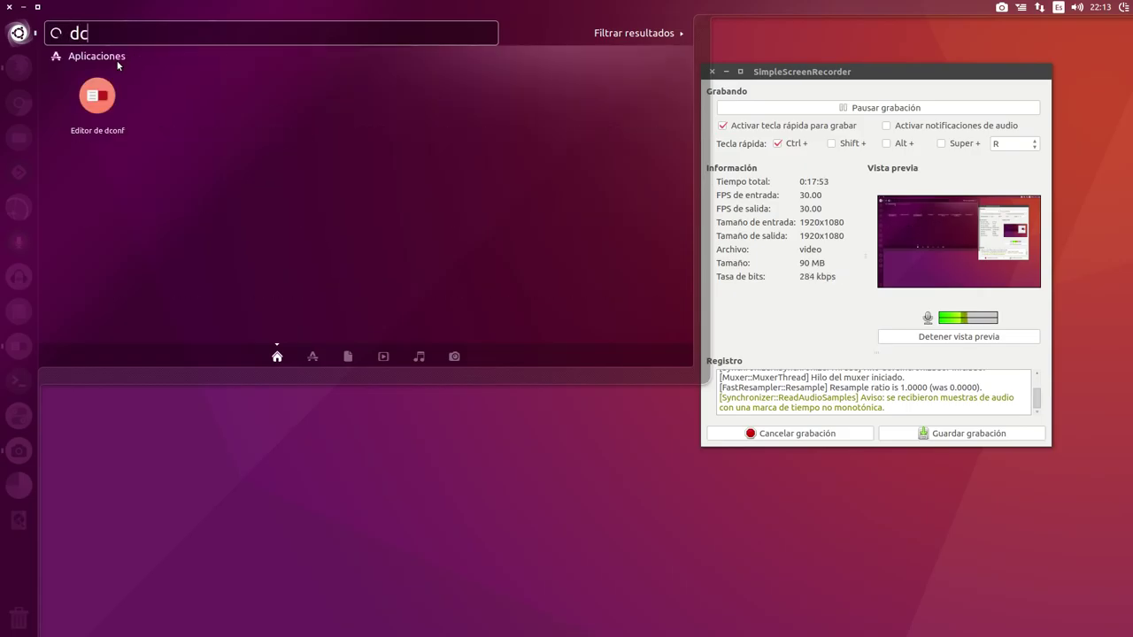
left_click(98, 96)
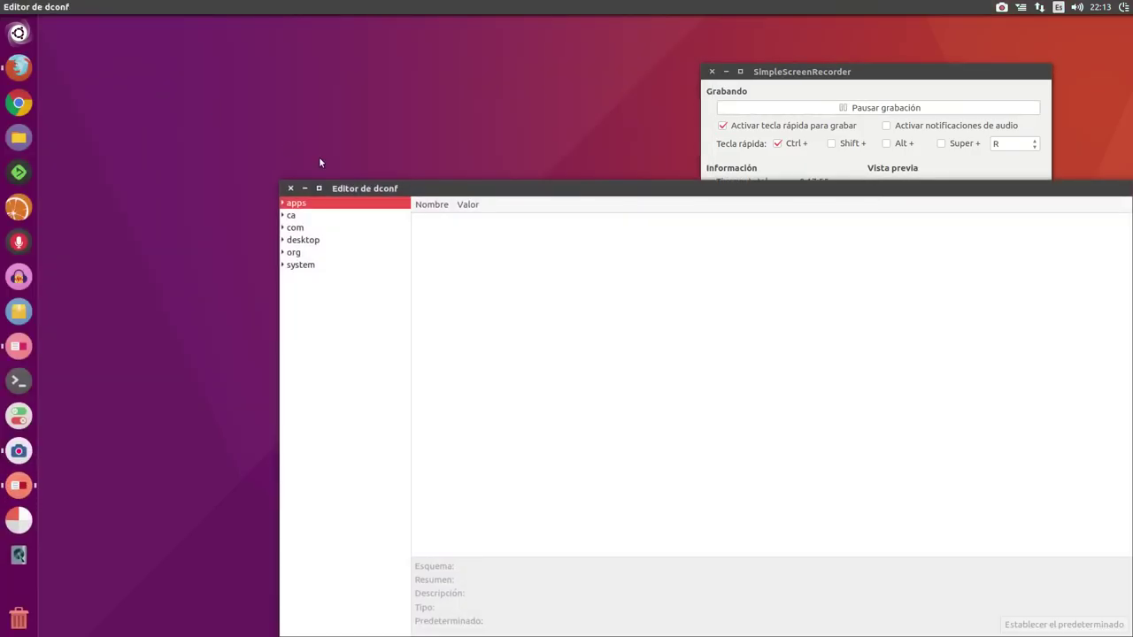
left_click_drag(420, 189, 218, 69)
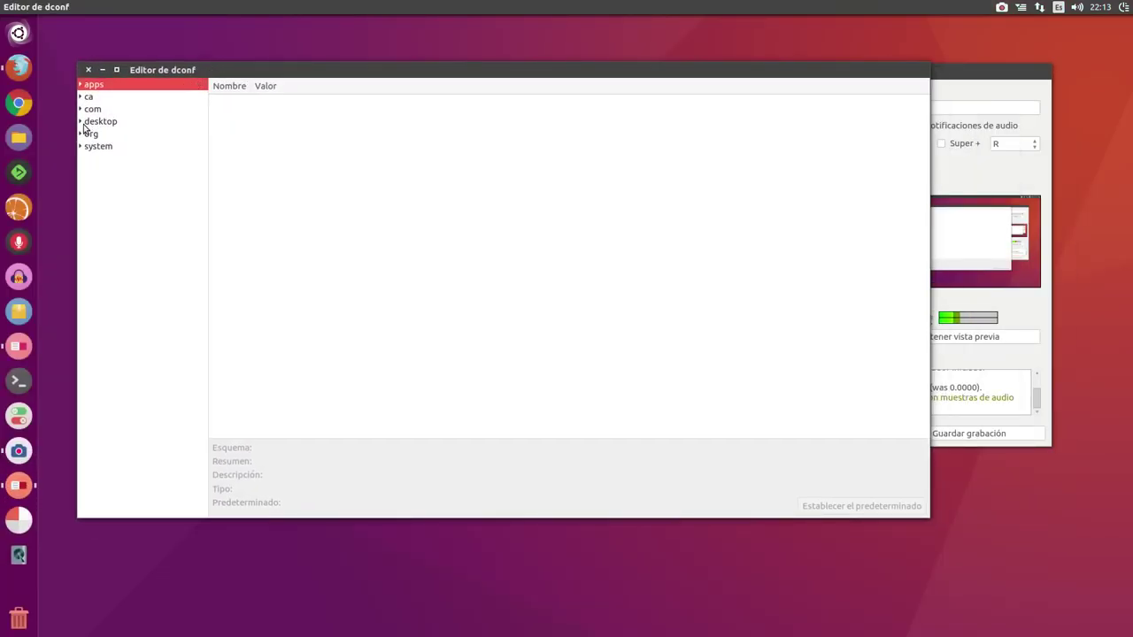
left_click(87, 69)
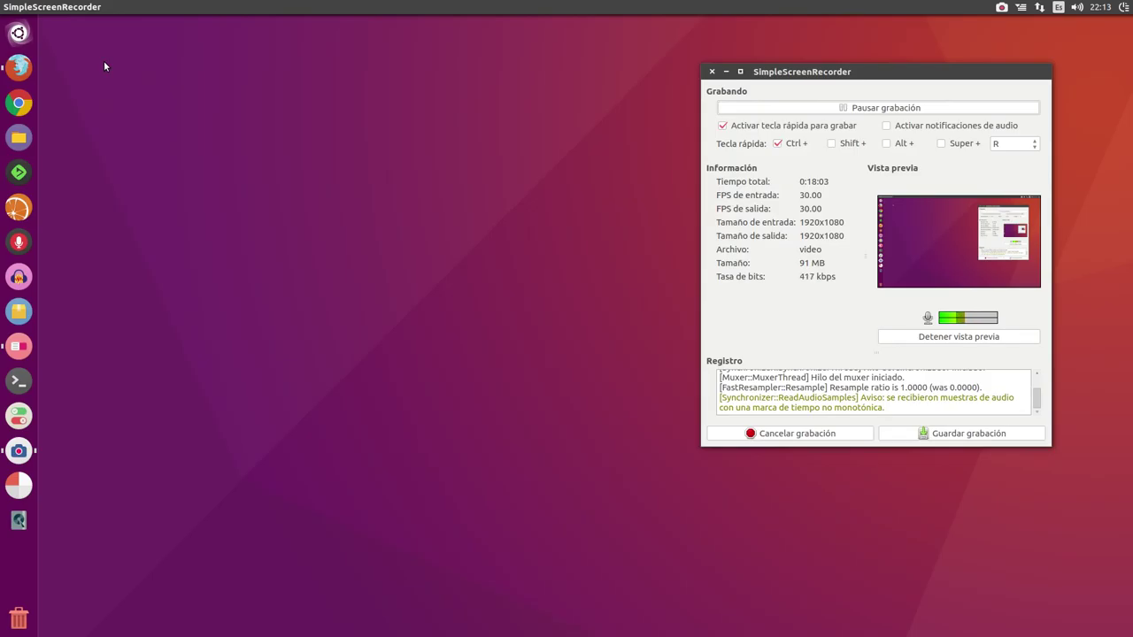
Open the system settings and arrange their window beside the SimpleScreenRecorder window.
left_click_drag(802, 73, 289, 78)
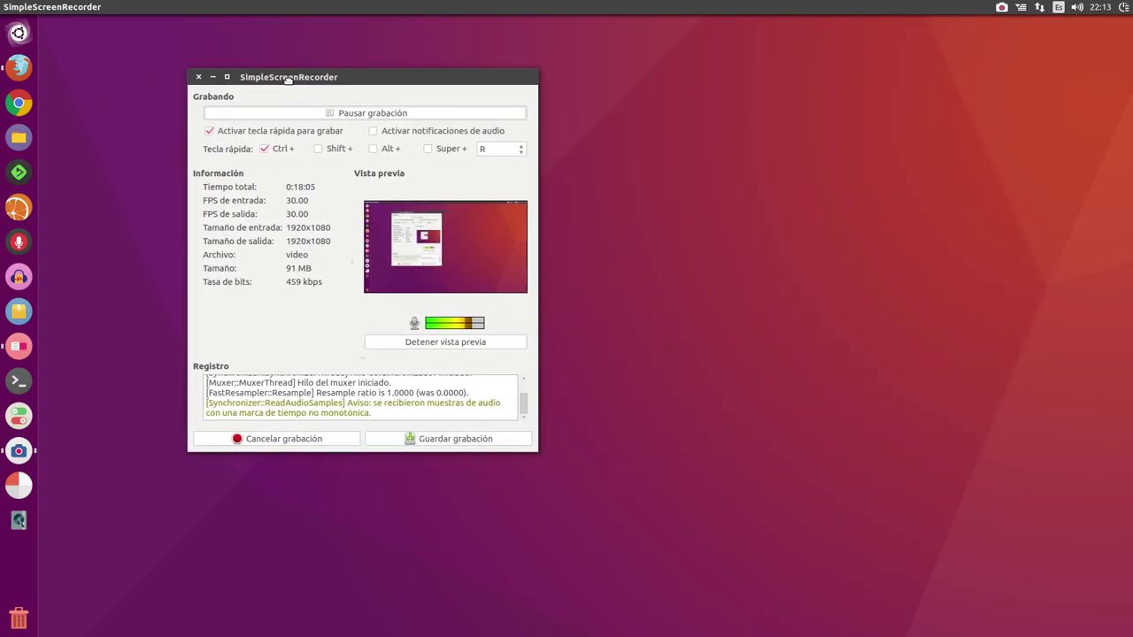
left_click(1115, 10)
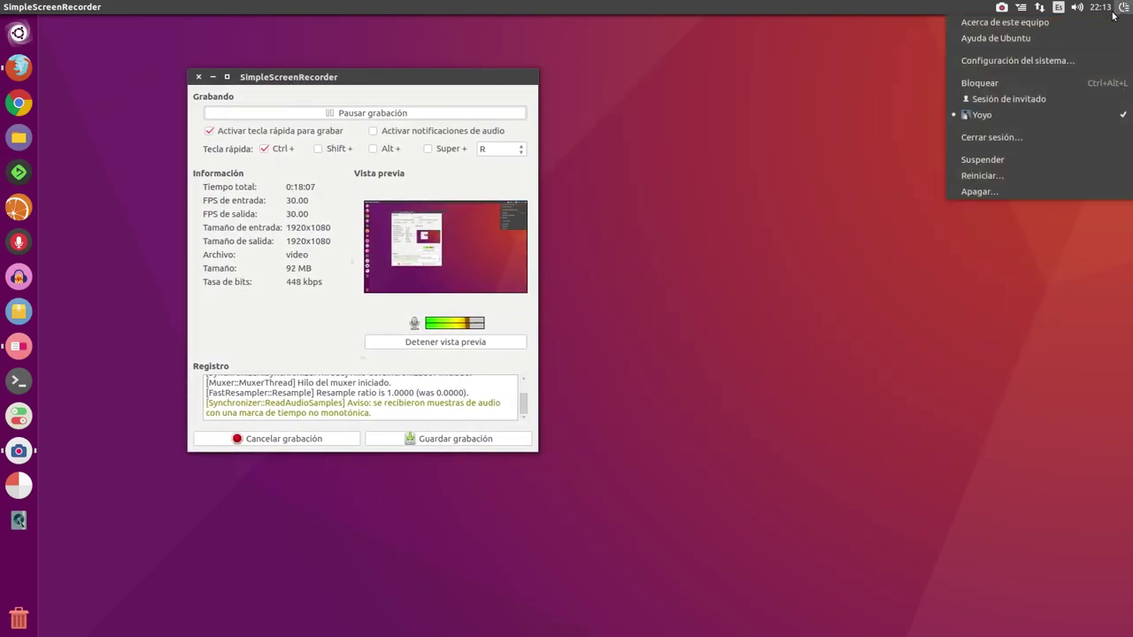
left_click(1054, 64)
left_click_drag(526, 170, 747, 174)
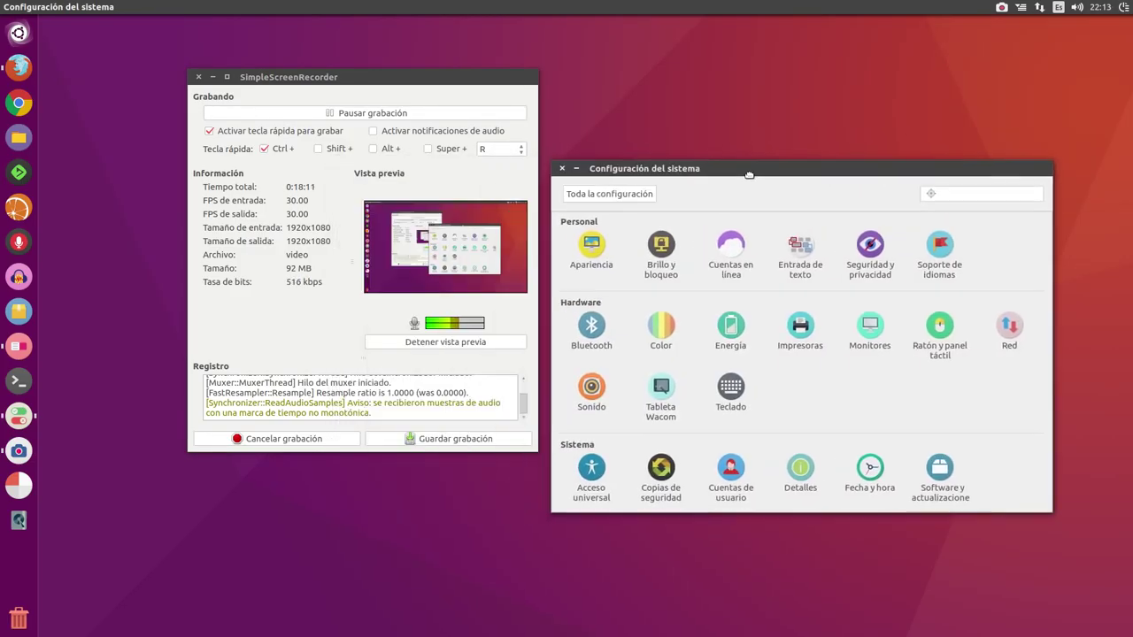
left_click_drag(354, 78, 285, 73)
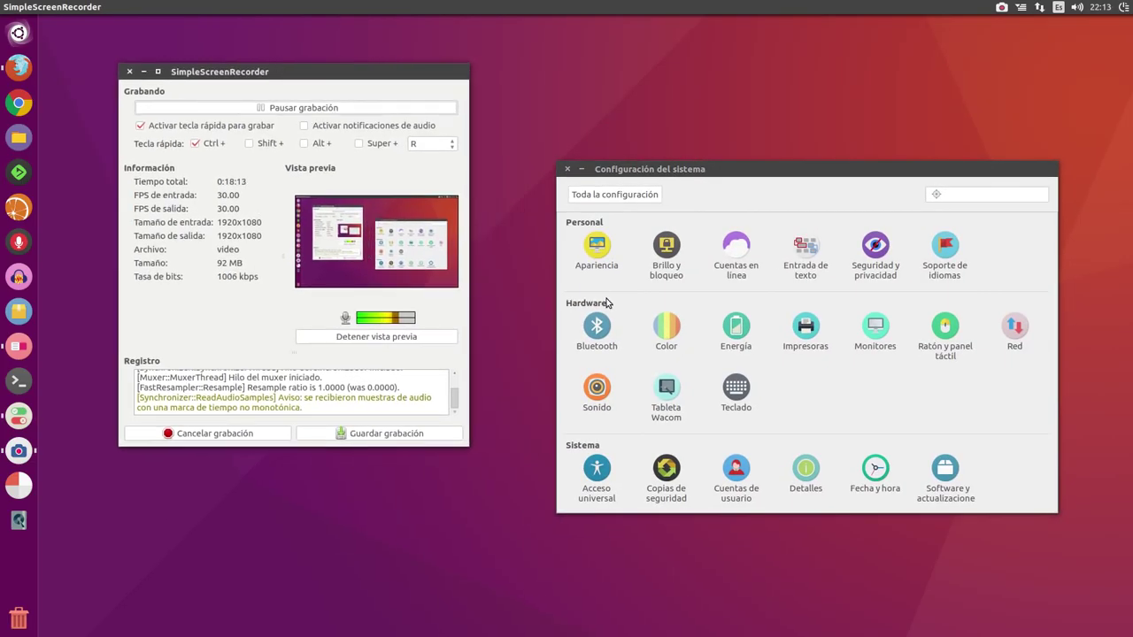
Review the look and behaviour pages of the Appearance settings, and briefly show Unity Tweak Tool before minimising it.
left_click(606, 258)
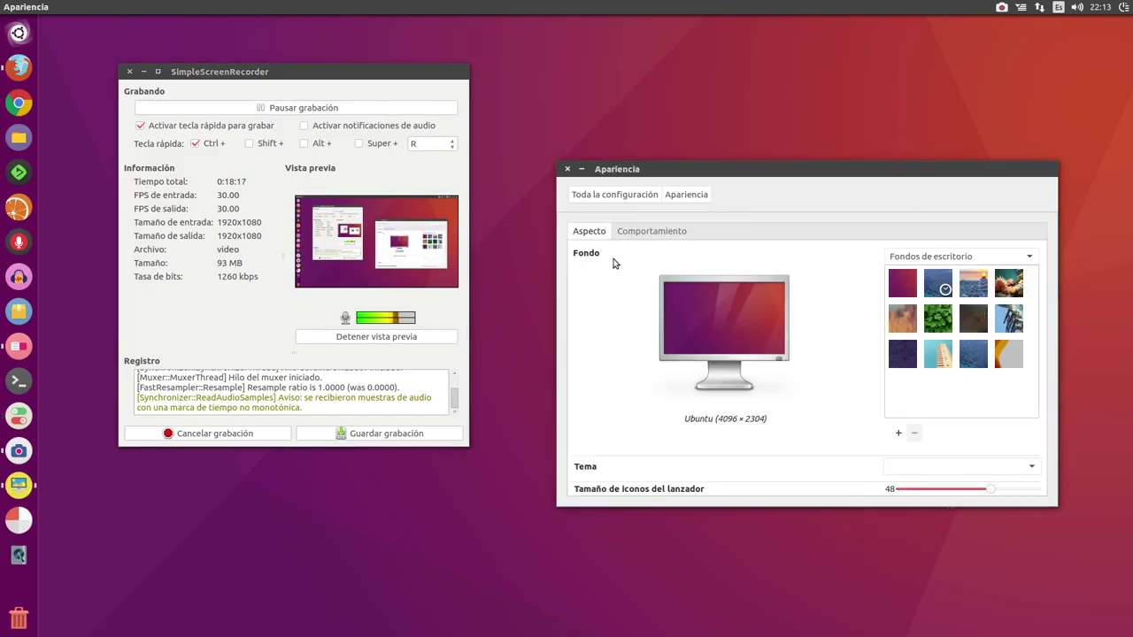
left_click(654, 232)
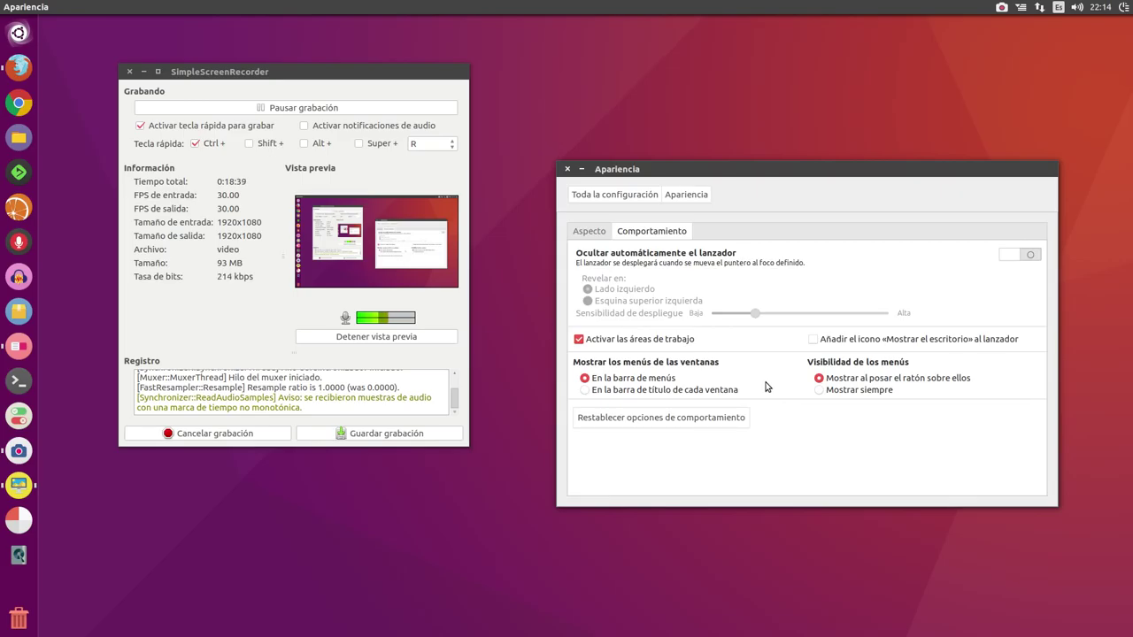
left_click(594, 233)
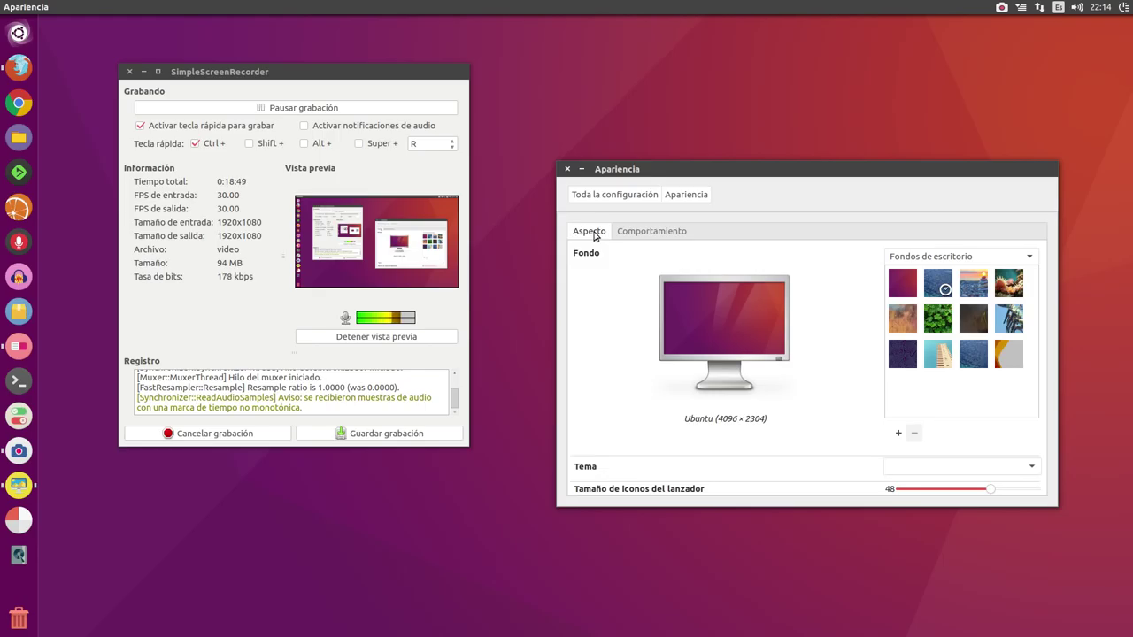
left_click(19, 345)
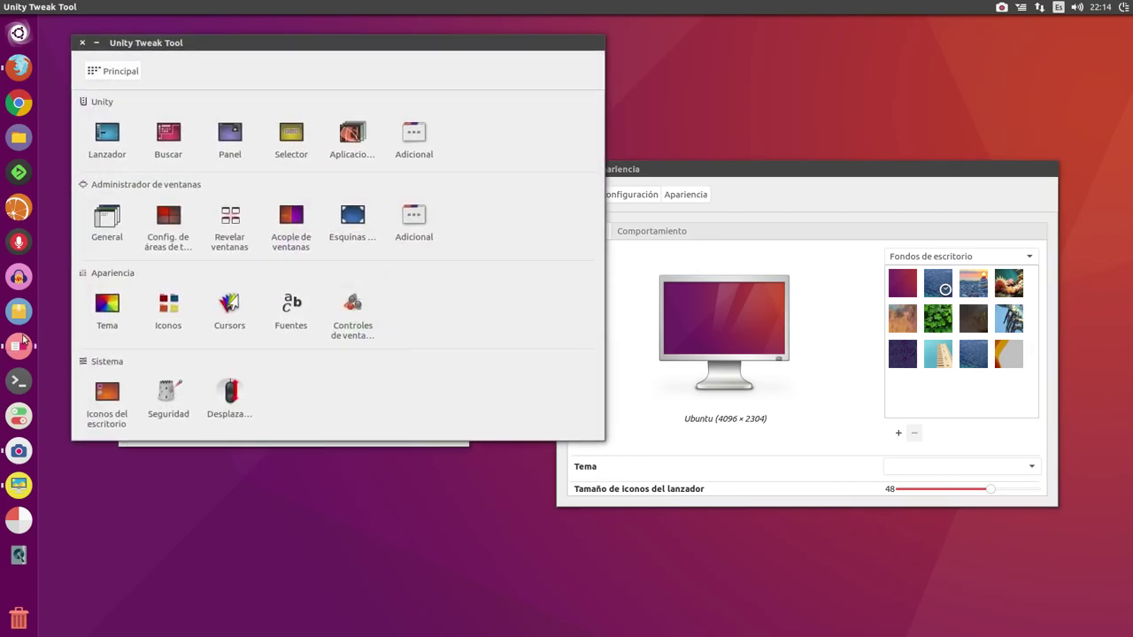
left_click(98, 43)
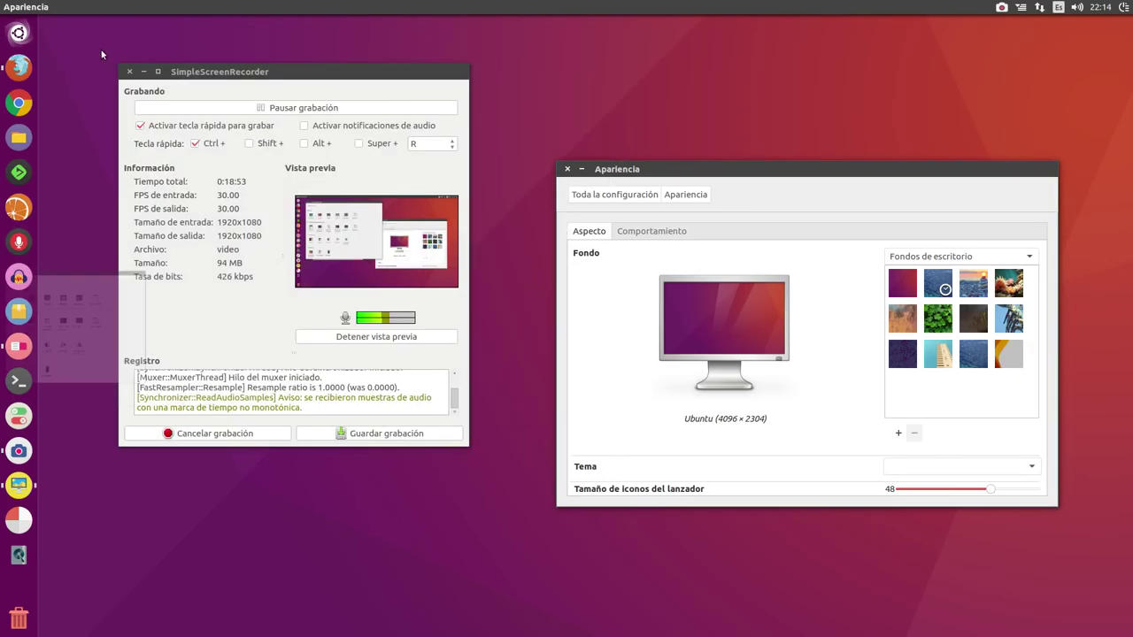
Return to the system settings overview, shift its window slightly, and show the behaviour options of Appearance again.
left_click(601, 196)
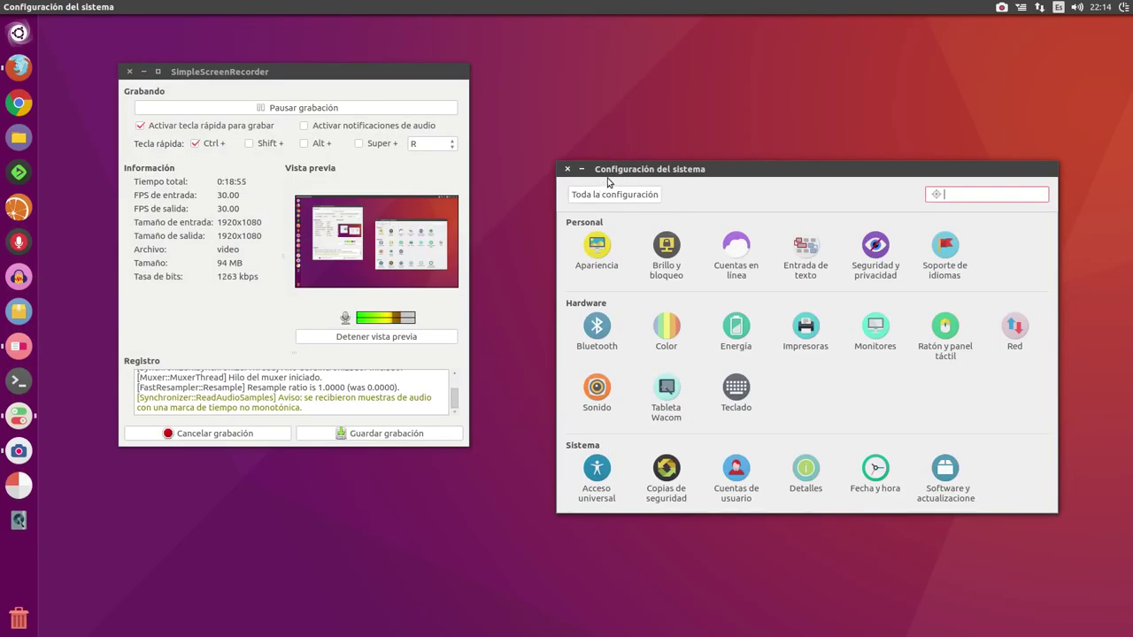
left_click_drag(621, 173, 666, 148)
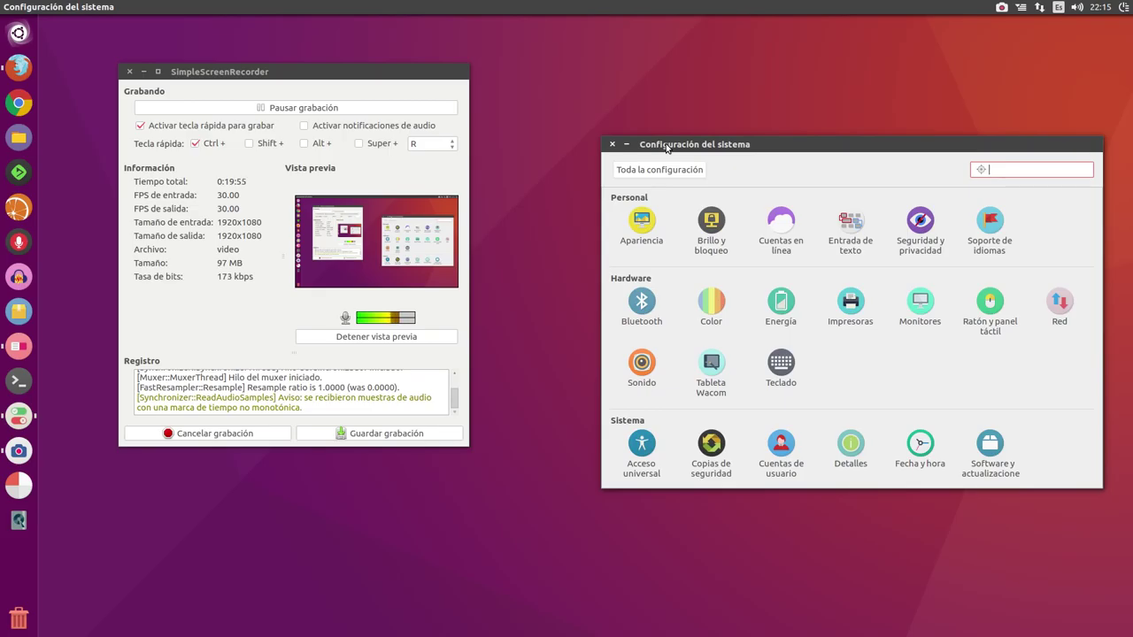
left_click(642, 225)
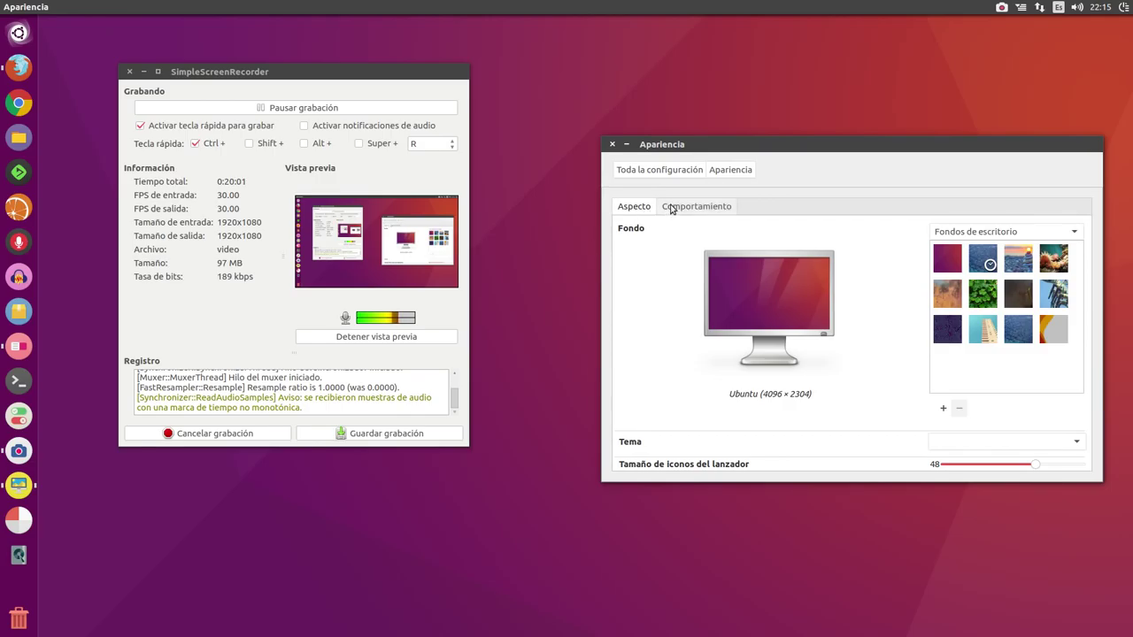
left_click(674, 208)
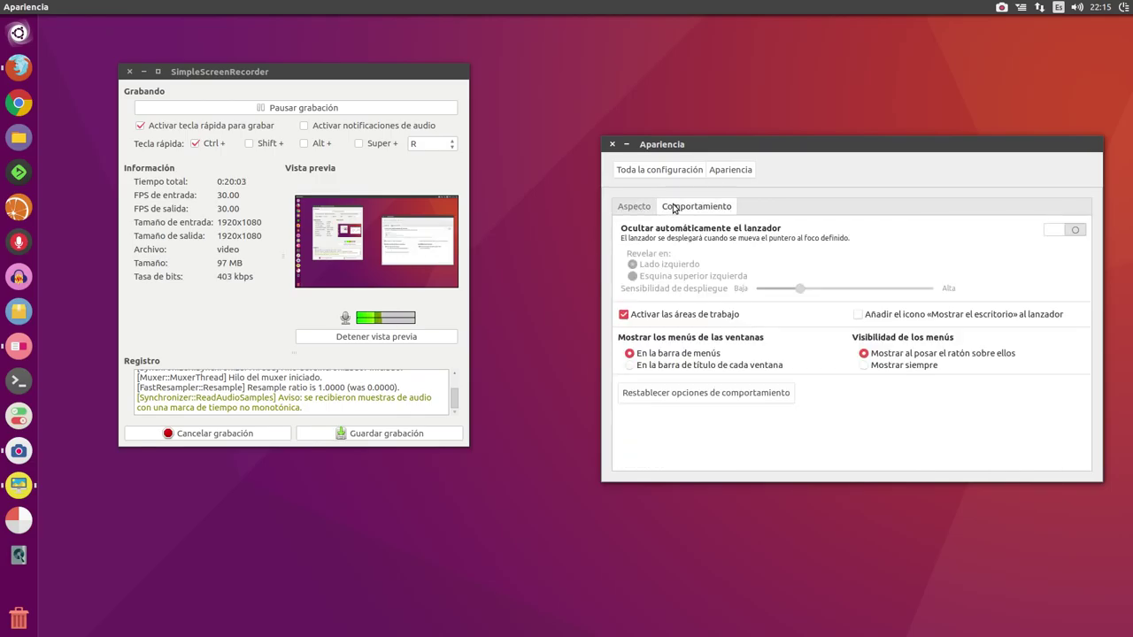